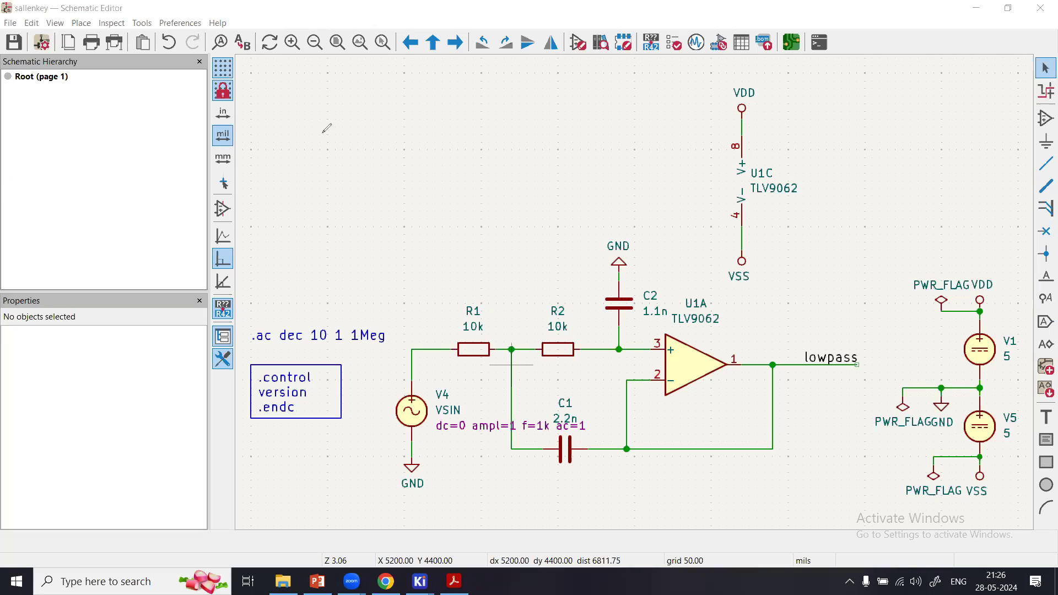
Sketch a Vin terminal above the schematic, followed by two series impedance boxes labelled Z1 and Z2.
{"action": "left_click_drag", "start_coordinate": [310, 139], "coordinate": [341, 138]}
{"action": "left_click_drag", "start_coordinate": [271, 137], "coordinate": [295, 146]}
{"action": "mouse_move", "coordinate": [341, 131]}
{"action": "left_mouse_down"}
{"action": "mouse_move", "coordinate": [342, 147]}
{"action": "mouse_move", "coordinate": [452, 124]}
{"action": "mouse_move", "coordinate": [414, 146]}
{"action": "mouse_move", "coordinate": [498, 133]}
{"action": "left_mouse_up"}
{"action": "left_click_drag", "start_coordinate": [349, 153], "coordinate": [360, 164]}
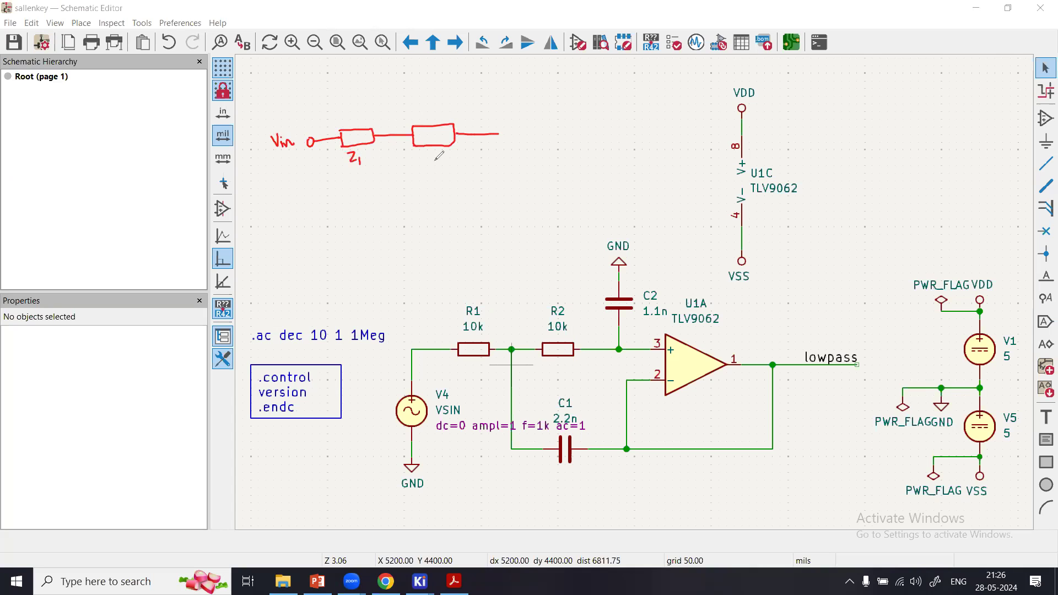
{"action": "left_click_drag", "start_coordinate": [426, 150], "coordinate": [433, 159]}
Draw an op-amp labelled A after Z2, with its output Vo looped back to the inverting input.
{"action": "left_click_drag", "start_coordinate": [502, 116], "coordinate": [505, 183]}
{"action": "mouse_move", "coordinate": [501, 115]}
{"action": "left_mouse_down"}
{"action": "mouse_move", "coordinate": [562, 146]}
{"action": "mouse_move", "coordinate": [522, 188]}
{"action": "mouse_move", "coordinate": [505, 184]}
{"action": "left_mouse_up"}
{"action": "left_click_drag", "start_coordinate": [512, 130], "coordinate": [512, 141]}
{"action": "left_click_drag", "start_coordinate": [507, 134], "coordinate": [517, 134]}
{"action": "mouse_move", "coordinate": [511, 181]}
{"action": "left_mouse_down"}
{"action": "mouse_move", "coordinate": [532, 160]}
{"action": "mouse_move", "coordinate": [478, 178]}
{"action": "mouse_move", "coordinate": [476, 192]}
{"action": "left_mouse_up"}
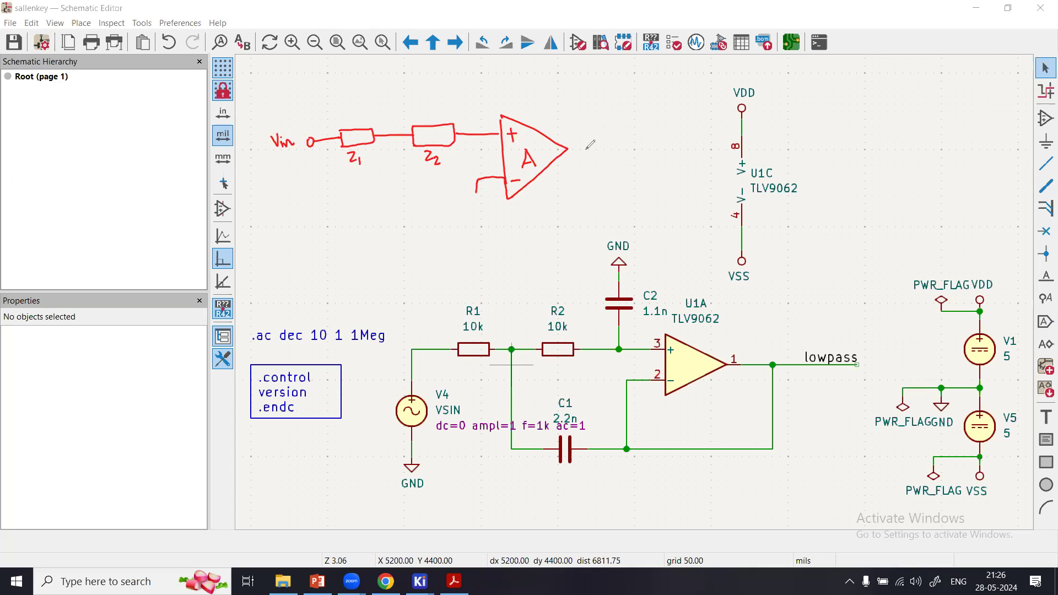
{"action": "left_click_drag", "start_coordinate": [568, 148], "coordinate": [618, 147]}
{"action": "mouse_move", "coordinate": [625, 134]}
{"action": "left_mouse_down"}
{"action": "mouse_move", "coordinate": [636, 141]}
{"action": "mouse_move", "coordinate": [602, 201]}
{"action": "mouse_move", "coordinate": [534, 212]}
{"action": "mouse_move", "coordinate": [479, 202]}
{"action": "left_mouse_up"}
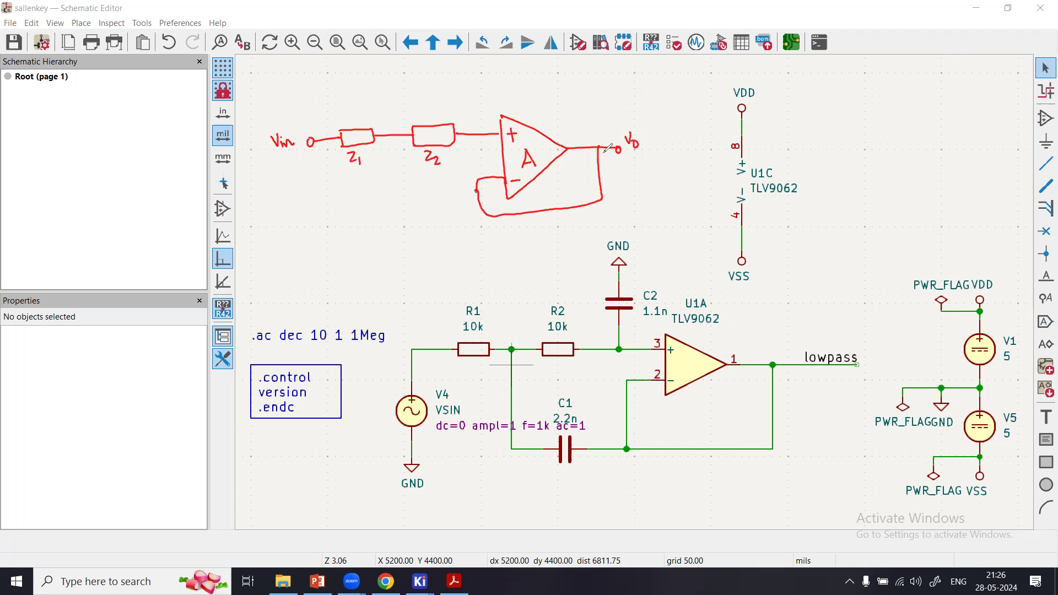
Annotate the sketched op-amp as a buffer/voltage follower with Rin ≈ ∞ and Ro ≈ 0.
{"action": "left_click_drag", "start_coordinate": [551, 132], "coordinate": [568, 123]}
{"action": "mouse_move", "coordinate": [560, 123]}
{"action": "left_mouse_down"}
{"action": "mouse_move", "coordinate": [566, 130]}
{"action": "mouse_move", "coordinate": [583, 112]}
{"action": "mouse_move", "coordinate": [622, 110]}
{"action": "mouse_move", "coordinate": [668, 87]}
{"action": "mouse_move", "coordinate": [633, 117]}
{"action": "mouse_move", "coordinate": [685, 98]}
{"action": "left_mouse_up"}
{"action": "mouse_move", "coordinate": [442, 223]}
{"action": "left_mouse_down"}
{"action": "mouse_move", "coordinate": [436, 212]}
{"action": "mouse_move", "coordinate": [457, 190]}
{"action": "left_mouse_up"}
{"action": "left_click_drag", "start_coordinate": [441, 227], "coordinate": [489, 233]}
{"action": "mouse_move", "coordinate": [626, 173]}
{"action": "left_mouse_down"}
{"action": "mouse_move", "coordinate": [648, 168]}
{"action": "mouse_move", "coordinate": [649, 214]}
{"action": "mouse_move", "coordinate": [638, 178]}
{"action": "mouse_move", "coordinate": [690, 187]}
{"action": "mouse_move", "coordinate": [681, 192]}
{"action": "left_mouse_up"}
{"action": "mouse_move", "coordinate": [705, 178]}
{"action": "left_mouse_down"}
{"action": "mouse_move", "coordinate": [700, 187]}
{"action": "mouse_move", "coordinate": [707, 179]}
{"action": "left_mouse_up"}
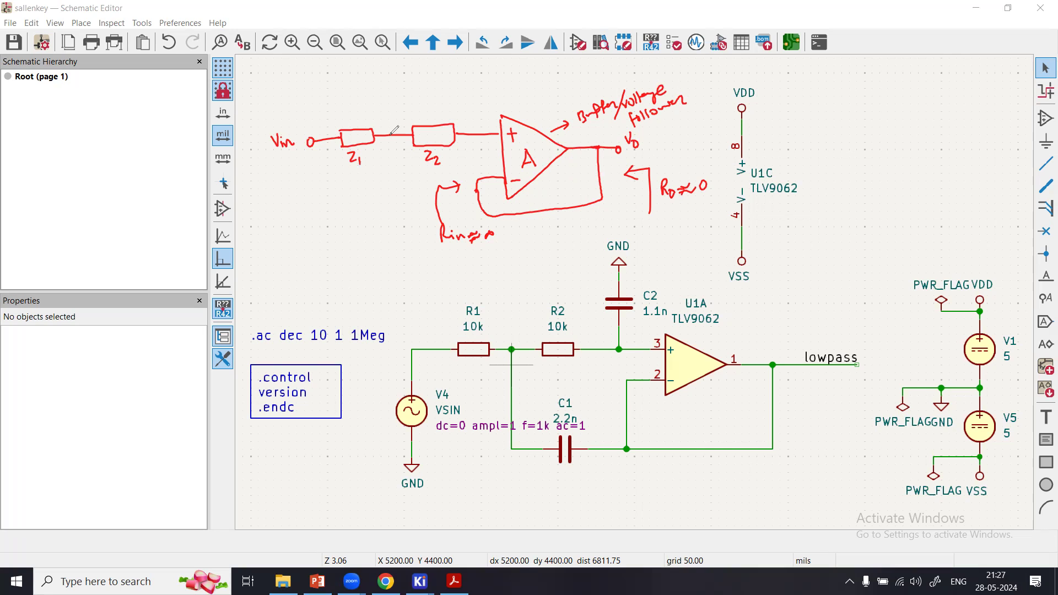
Add Z3 from the Z1–Z2 node to the output, and a grounded Z4 at the non-inverting input.
{"action": "mouse_move", "coordinate": [393, 130]}
{"action": "left_mouse_down"}
{"action": "mouse_move", "coordinate": [421, 66]}
{"action": "mouse_move", "coordinate": [450, 86]}
{"action": "mouse_move", "coordinate": [420, 88]}
{"action": "mouse_move", "coordinate": [437, 97]}
{"action": "left_mouse_up"}
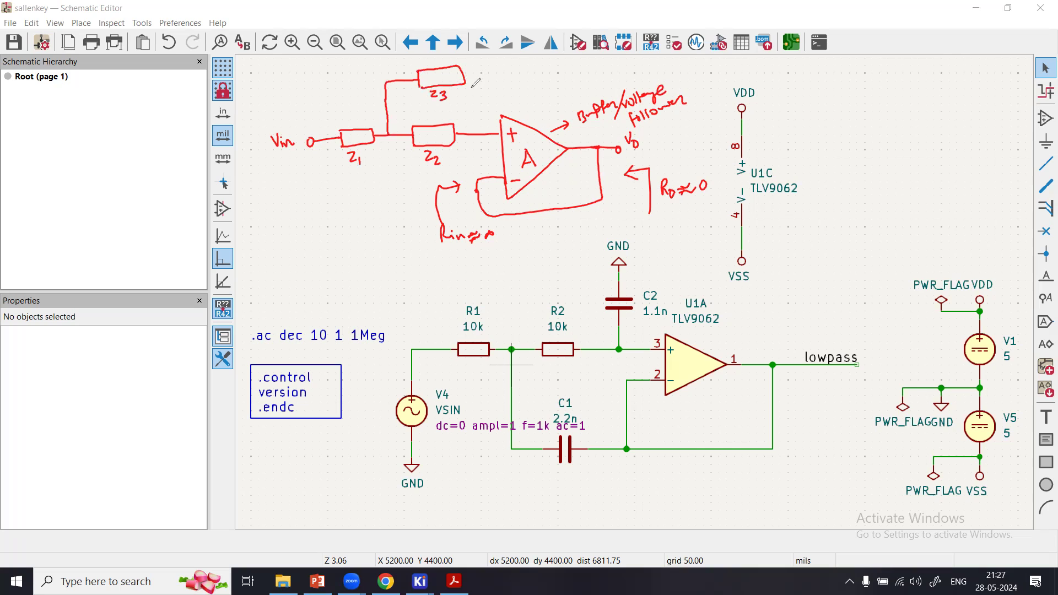
{"action": "left_click_drag", "start_coordinate": [465, 75], "coordinate": [522, 74]}
{"action": "left_click_drag", "start_coordinate": [595, 111], "coordinate": [598, 141]}
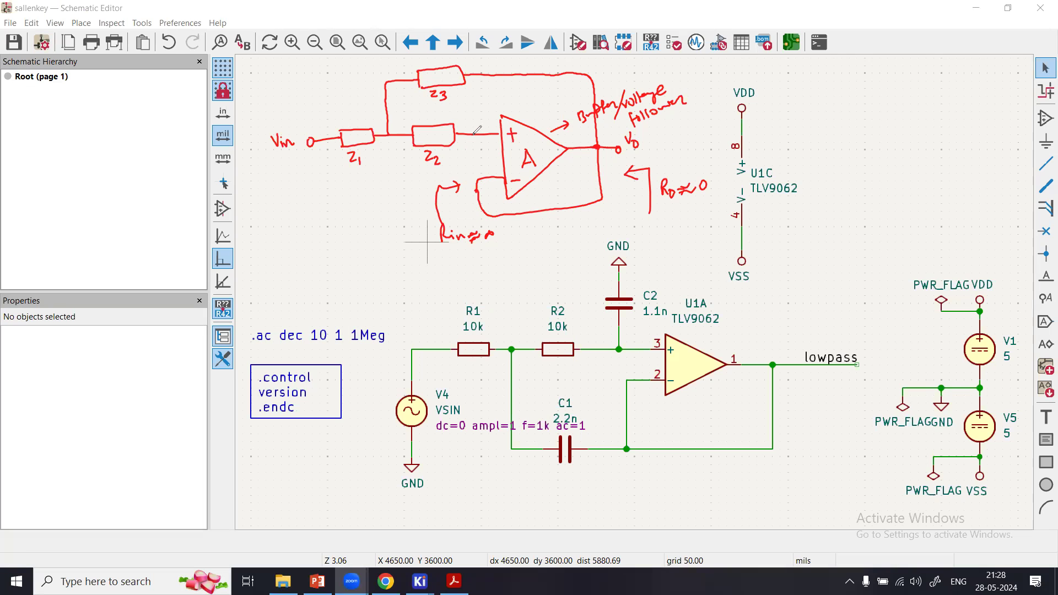
{"action": "left_click_drag", "start_coordinate": [469, 152], "coordinate": [484, 155]}
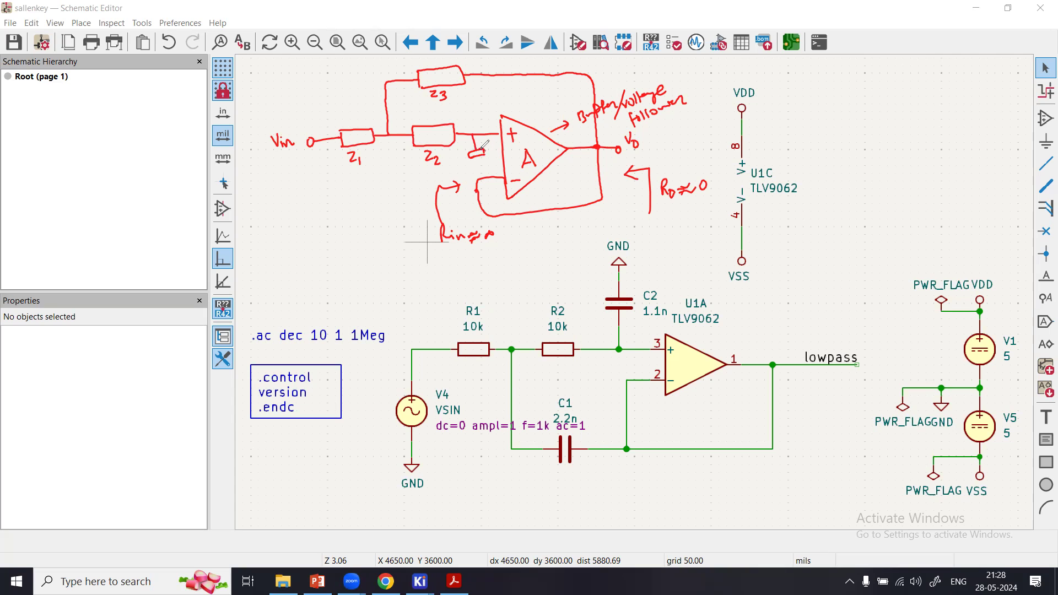
{"action": "mouse_move", "coordinate": [479, 158]}
{"action": "left_mouse_down"}
{"action": "mouse_move", "coordinate": [474, 170]}
{"action": "mouse_move", "coordinate": [487, 175]}
{"action": "mouse_move", "coordinate": [493, 154]}
{"action": "left_mouse_up"}
Point from the impedance sketch to the schematic's filter and trace C1's path between the R1–R2 node and the output.
{"action": "mouse_move", "coordinate": [405, 161]}
{"action": "left_mouse_down"}
{"action": "mouse_move", "coordinate": [424, 236]}
{"action": "mouse_move", "coordinate": [535, 284]}
{"action": "mouse_move", "coordinate": [585, 322]}
{"action": "left_mouse_up"}
{"action": "left_click_drag", "start_coordinate": [588, 313], "coordinate": [584, 325]}
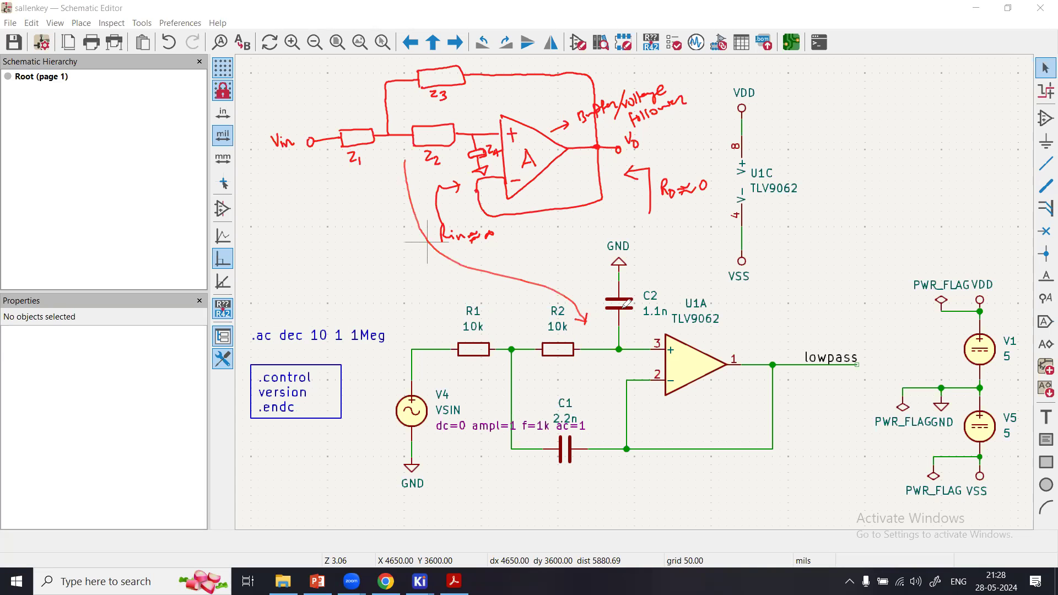
{"action": "mouse_move", "coordinate": [553, 457]}
{"action": "left_mouse_down"}
{"action": "mouse_move", "coordinate": [519, 404]}
{"action": "mouse_move", "coordinate": [513, 352]}
{"action": "left_mouse_up"}
{"action": "mouse_move", "coordinate": [552, 457]}
{"action": "left_mouse_down"}
{"action": "mouse_move", "coordinate": [747, 447]}
{"action": "mouse_move", "coordinate": [778, 366]}
{"action": "left_mouse_up"}
{"action": "mouse_move", "coordinate": [510, 344]}
{"action": "left_mouse_down"}
{"action": "mouse_move", "coordinate": [526, 295]}
{"action": "mouse_move", "coordinate": [573, 284]}
{"action": "left_mouse_up"}
{"action": "left_click_drag", "start_coordinate": [573, 271], "coordinate": [580, 290]}
{"action": "mouse_move", "coordinate": [675, 258]}
{"action": "left_mouse_down"}
{"action": "mouse_move", "coordinate": [585, 274]}
{"action": "mouse_move", "coordinate": [769, 363]}
{"action": "left_mouse_up"}
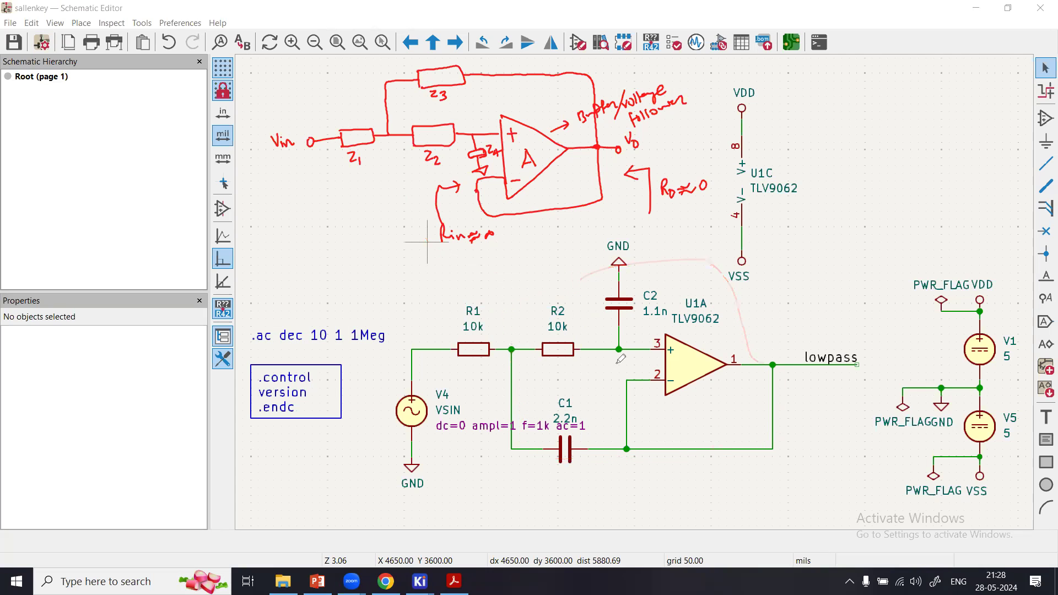
{"action": "mouse_move", "coordinate": [385, 214]}
{"action": "left_mouse_down"}
{"action": "mouse_move", "coordinate": [362, 234]}
{"action": "mouse_move", "coordinate": [399, 243]}
{"action": "left_mouse_up"}
{"action": "mouse_move", "coordinate": [502, 278]}
{"action": "left_mouse_down"}
{"action": "mouse_move", "coordinate": [521, 315]}
{"action": "mouse_move", "coordinate": [539, 298]}
{"action": "left_mouse_up"}
Write the equivalences Z1 = R1 and Z2 = R2 in green beside the sketch, linking Z1 to R1 in the schematic.
{"action": "left_click_drag", "start_coordinate": [248, 194], "coordinate": [259, 210]}
{"action": "left_click_drag", "start_coordinate": [264, 199], "coordinate": [273, 200]}
{"action": "mouse_move", "coordinate": [265, 204]}
{"action": "left_mouse_down"}
{"action": "mouse_move", "coordinate": [283, 194]}
{"action": "mouse_move", "coordinate": [288, 204]}
{"action": "left_mouse_up"}
{"action": "left_click_drag", "start_coordinate": [293, 194], "coordinate": [293, 205]}
{"action": "mouse_move", "coordinate": [364, 139]}
{"action": "left_mouse_down"}
{"action": "mouse_move", "coordinate": [392, 213]}
{"action": "mouse_move", "coordinate": [474, 331]}
{"action": "left_mouse_up"}
{"action": "left_click_drag", "start_coordinate": [251, 222], "coordinate": [262, 232]}
{"action": "left_click_drag", "start_coordinate": [264, 226], "coordinate": [292, 223]}
{"action": "left_click_drag", "start_coordinate": [283, 229], "coordinate": [295, 233]}
{"action": "left_click_drag", "start_coordinate": [295, 220], "coordinate": [309, 232]}
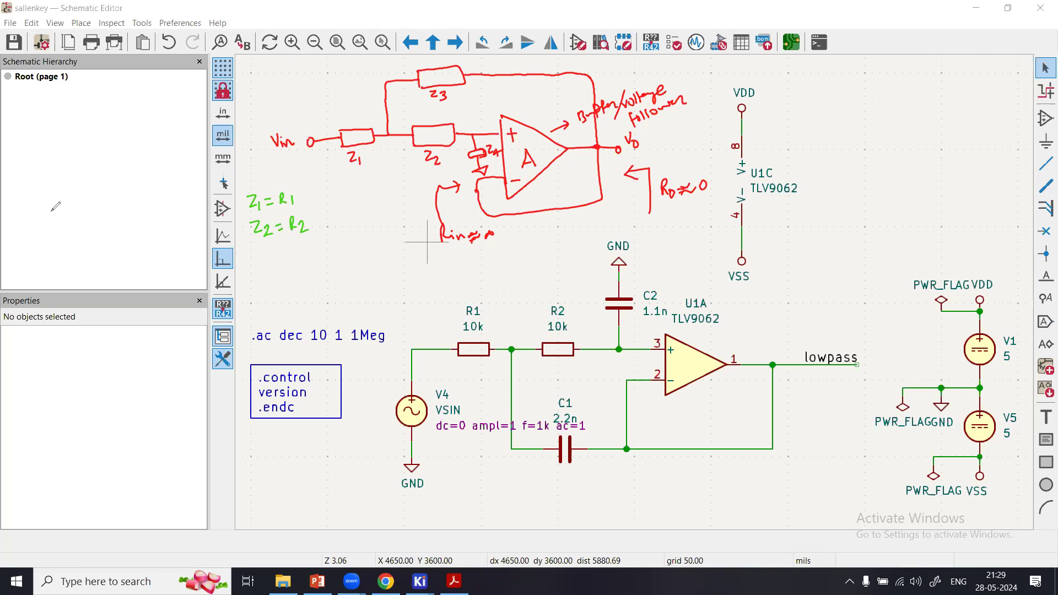
Match the remaining impedances to the schematic's components and extend the bracketed list with Z3 = C1 and Z4 = C2.
{"action": "left_click_drag", "start_coordinate": [441, 116], "coordinate": [425, 165]}
{"action": "mouse_move", "coordinate": [426, 165]}
{"action": "left_mouse_down"}
{"action": "mouse_move", "coordinate": [435, 279]}
{"action": "mouse_move", "coordinate": [559, 333]}
{"action": "left_mouse_up"}
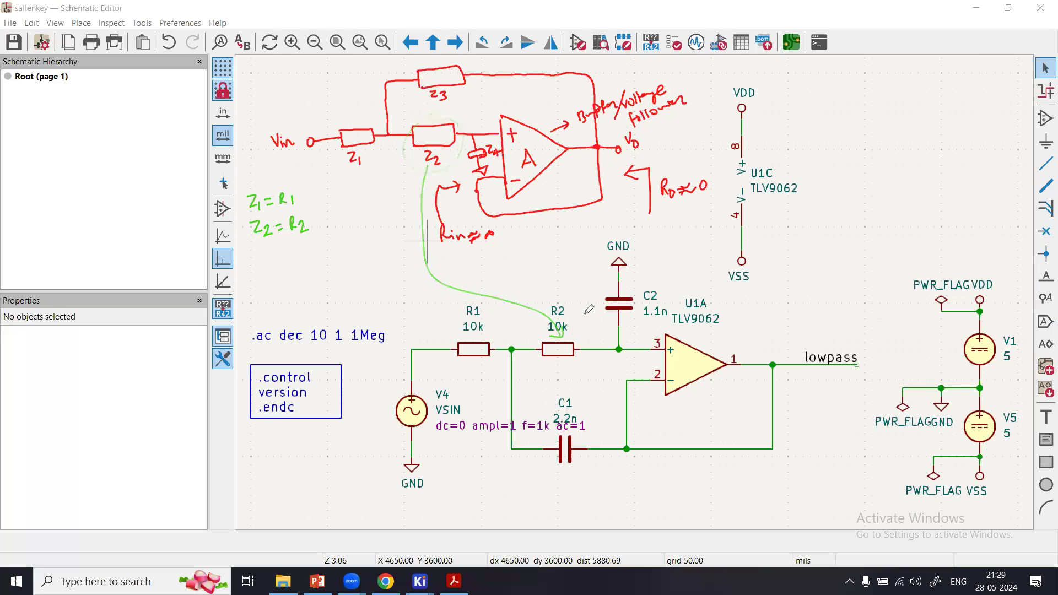
{"action": "left_click_drag", "start_coordinate": [488, 134], "coordinate": [497, 165]}
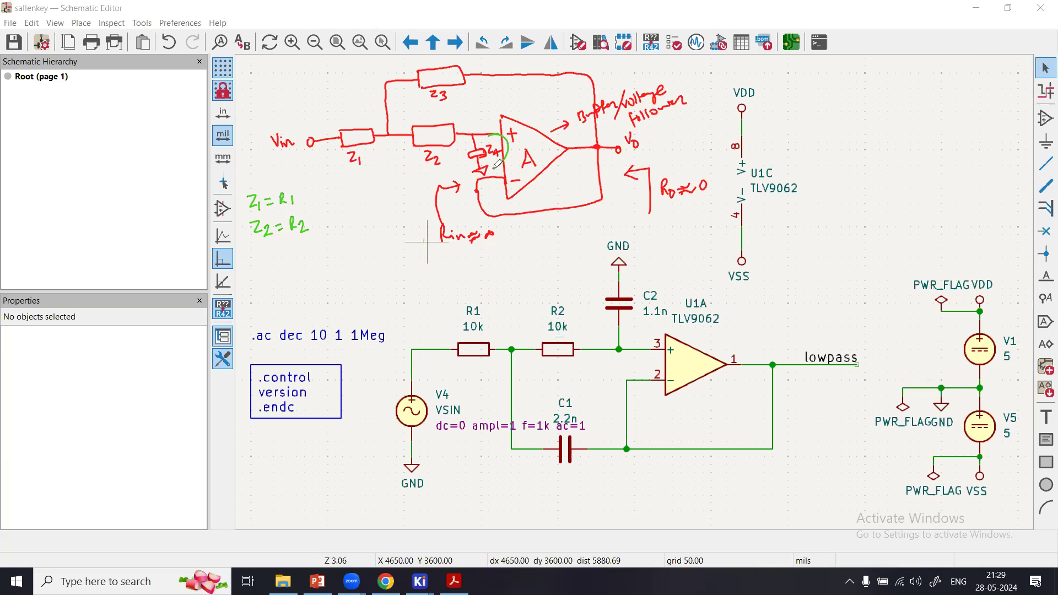
{"action": "left_click_drag", "start_coordinate": [650, 277], "coordinate": [636, 276]}
{"action": "mouse_move", "coordinate": [427, 83]}
{"action": "left_mouse_down"}
{"action": "mouse_move", "coordinate": [414, 102]}
{"action": "mouse_move", "coordinate": [453, 80]}
{"action": "left_mouse_up"}
{"action": "left_click_drag", "start_coordinate": [574, 394], "coordinate": [577, 393]}
{"action": "mouse_move", "coordinate": [259, 249]}
{"action": "left_mouse_down"}
{"action": "mouse_move", "coordinate": [270, 263]}
{"action": "mouse_move", "coordinate": [313, 246]}
{"action": "mouse_move", "coordinate": [277, 282]}
{"action": "mouse_move", "coordinate": [311, 259]}
{"action": "mouse_move", "coordinate": [331, 273]}
{"action": "left_mouse_up"}
{"action": "left_click_drag", "start_coordinate": [311, 182], "coordinate": [346, 264]}
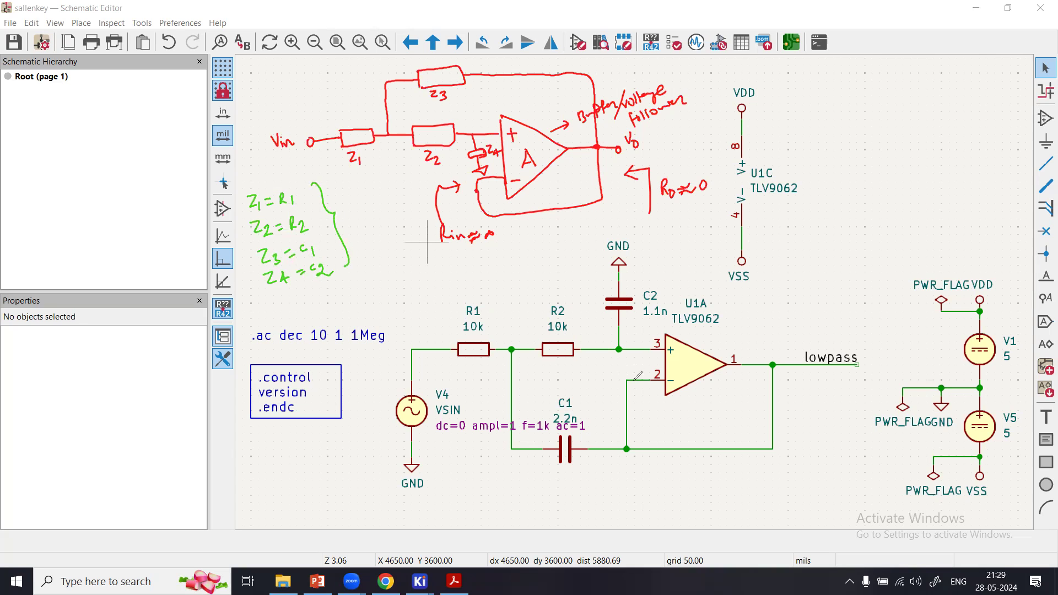
Mark the lowpass output with an arrow and underline, and write the title "2nd order Active filter (sallen-key)".
{"action": "mouse_move", "coordinate": [844, 327]}
{"action": "left_mouse_down"}
{"action": "mouse_move", "coordinate": [841, 348]}
{"action": "mouse_move", "coordinate": [849, 336]}
{"action": "left_mouse_up"}
{"action": "mouse_move", "coordinate": [791, 103]}
{"action": "left_mouse_down"}
{"action": "mouse_move", "coordinate": [802, 115]}
{"action": "mouse_move", "coordinate": [818, 98]}
{"action": "mouse_move", "coordinate": [825, 108]}
{"action": "mouse_move", "coordinate": [845, 98]}
{"action": "left_mouse_up"}
{"action": "left_click_drag", "start_coordinate": [881, 96], "coordinate": [943, 97]}
{"action": "mouse_move", "coordinate": [826, 131]}
{"action": "left_mouse_down"}
{"action": "mouse_move", "coordinate": [838, 156]}
{"action": "mouse_move", "coordinate": [910, 123]}
{"action": "mouse_move", "coordinate": [927, 149]}
{"action": "left_mouse_up"}
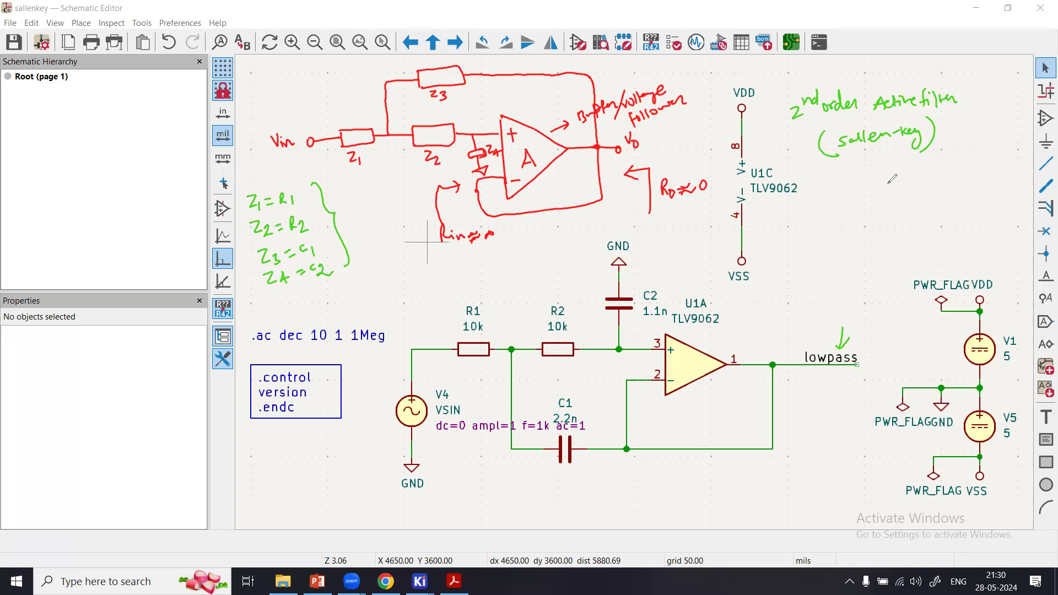
{"action": "mouse_move", "coordinate": [378, 217]}
{"action": "left_mouse_down"}
{"action": "mouse_move", "coordinate": [390, 204]}
{"action": "mouse_move", "coordinate": [394, 213]}
{"action": "left_mouse_up"}
{"action": "left_click_drag", "start_coordinate": [808, 369], "coordinate": [853, 365]}
Sketch a second filter under the title with two series capacitors, a feedback resistor and an op-amp with output Vo.
{"action": "left_click_drag", "start_coordinate": [806, 208], "coordinate": [862, 210]}
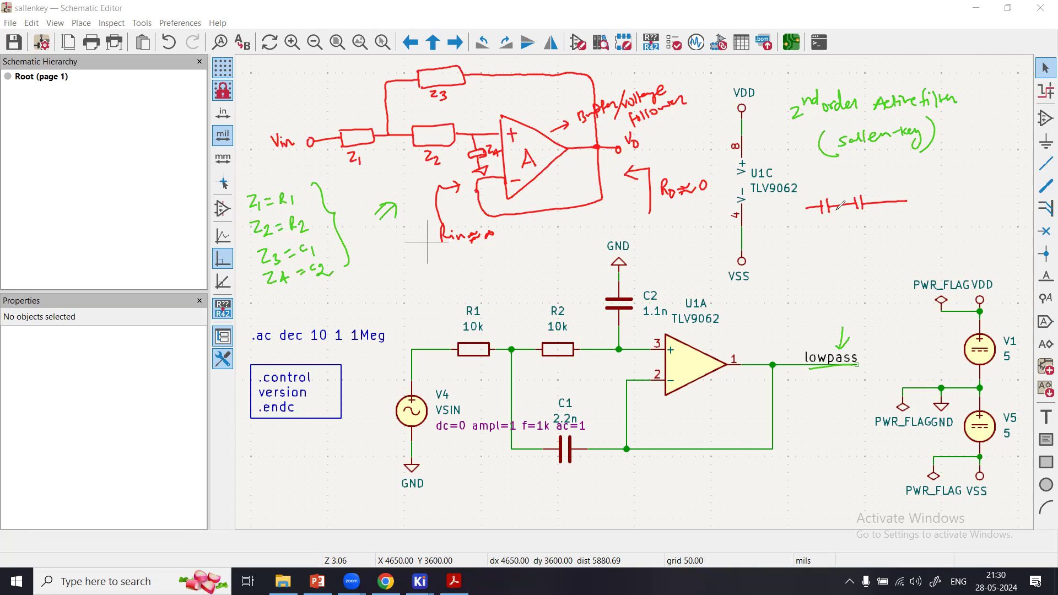
{"action": "mouse_move", "coordinate": [839, 172]}
{"action": "left_mouse_down"}
{"action": "mouse_move", "coordinate": [937, 166]}
{"action": "mouse_move", "coordinate": [916, 220]}
{"action": "mouse_move", "coordinate": [968, 205]}
{"action": "mouse_move", "coordinate": [916, 216]}
{"action": "mouse_move", "coordinate": [930, 210]}
{"action": "left_mouse_up"}
{"action": "mouse_move", "coordinate": [925, 203]}
{"action": "left_mouse_down"}
{"action": "mouse_move", "coordinate": [935, 203]}
{"action": "mouse_move", "coordinate": [933, 217]}
{"action": "mouse_move", "coordinate": [990, 205]}
{"action": "left_mouse_up"}
{"action": "left_click_drag", "start_coordinate": [990, 202], "coordinate": [1007, 195]}
{"action": "left_click_drag", "start_coordinate": [1010, 202], "coordinate": [1011, 202]}
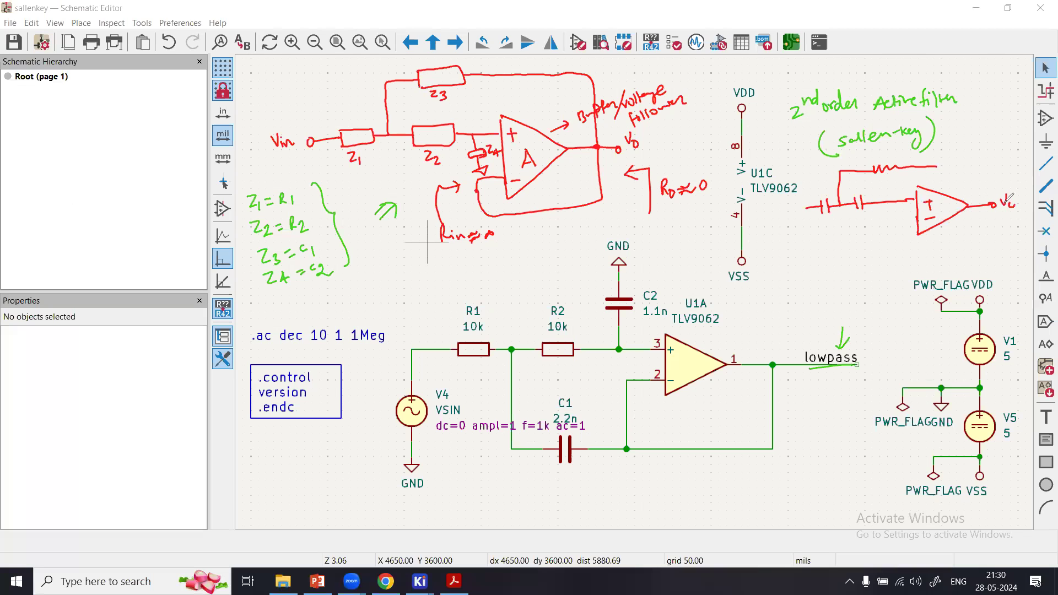
Connect the feedback resistor to the output, label R1, C1 and C2, and draw a shunt resistor at the non-inverting input.
{"action": "left_click_drag", "start_coordinate": [932, 167], "coordinate": [966, 179]}
{"action": "left_click_drag", "start_coordinate": [894, 180], "coordinate": [900, 172]}
{"action": "left_click_drag", "start_coordinate": [812, 223], "coordinate": [806, 229]}
{"action": "mouse_move", "coordinate": [816, 223]}
{"action": "left_mouse_down"}
{"action": "mouse_move", "coordinate": [816, 231]}
{"action": "mouse_move", "coordinate": [896, 225]}
{"action": "left_mouse_up"}
{"action": "mouse_move", "coordinate": [888, 234]}
{"action": "left_mouse_down"}
{"action": "mouse_move", "coordinate": [898, 230]}
{"action": "mouse_move", "coordinate": [898, 257]}
{"action": "left_mouse_up"}
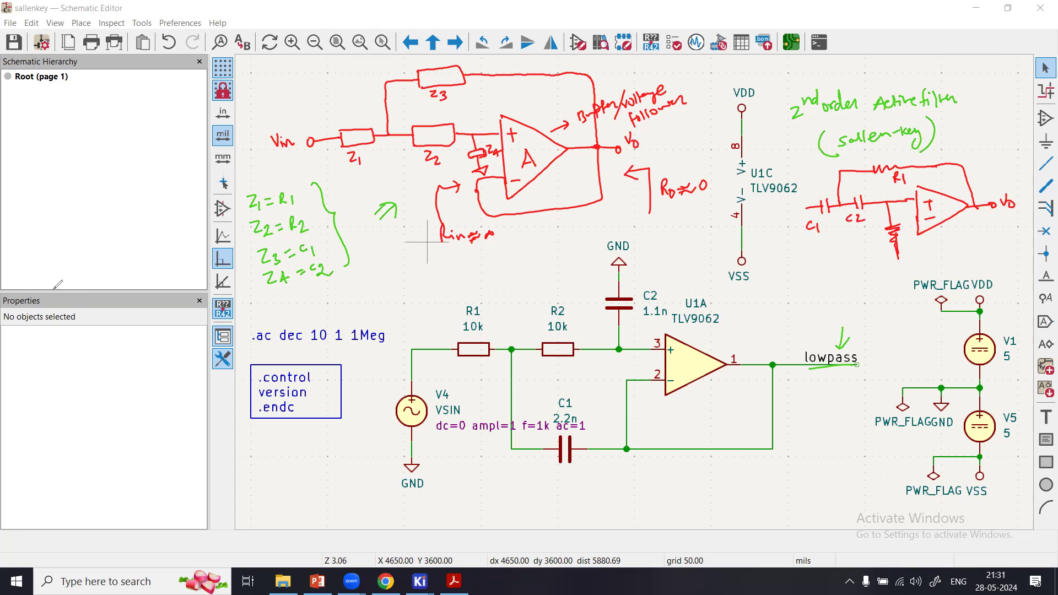
Undo the last strokes, redraw the shunt resistor as grounded R2, and add the inverting feedback loop and Vin label.
{"action": "key", "text": "ctrl+z"}
{"action": "key", "text": "ctrl+z"}
{"action": "mouse_move", "coordinate": [890, 225]}
{"action": "left_mouse_down"}
{"action": "mouse_move", "coordinate": [899, 257]}
{"action": "mouse_move", "coordinate": [873, 234]}
{"action": "mouse_move", "coordinate": [889, 245]}
{"action": "mouse_move", "coordinate": [983, 245]}
{"action": "mouse_move", "coordinate": [973, 205]}
{"action": "left_mouse_up"}
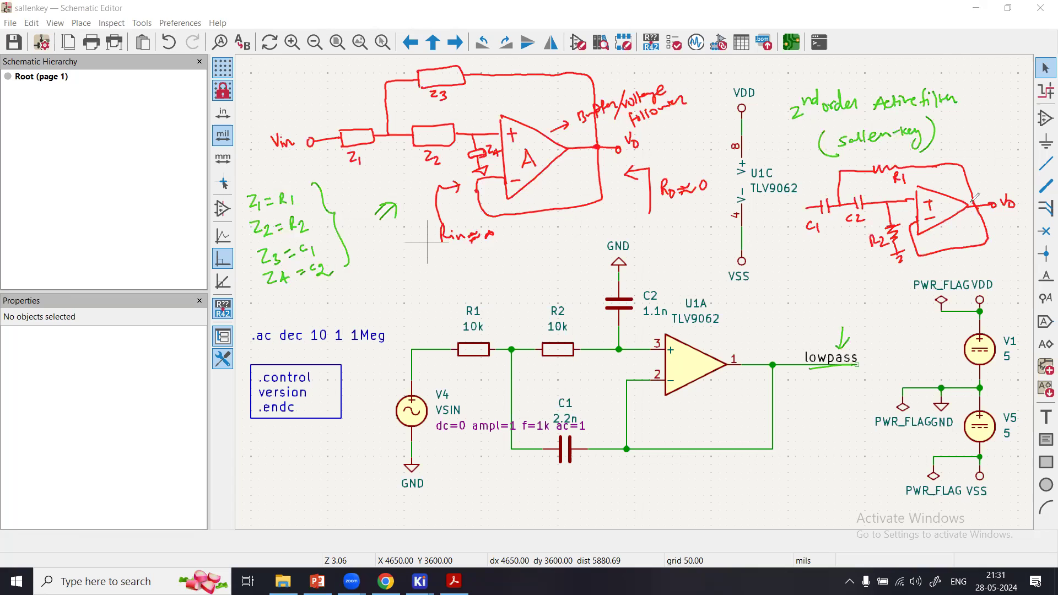
{"action": "mouse_move", "coordinate": [812, 204]}
{"action": "left_mouse_down"}
{"action": "mouse_move", "coordinate": [782, 212]}
{"action": "mouse_move", "coordinate": [801, 208]}
{"action": "left_mouse_up"}
Circle the swapped resistors and capacitors in the second sketch and the schematic one pair at a time for comparison.
{"action": "left_click_drag", "start_coordinate": [492, 296], "coordinate": [496, 295]}
{"action": "mouse_move", "coordinate": [826, 194]}
{"action": "left_mouse_down"}
{"action": "mouse_move", "coordinate": [819, 214]}
{"action": "mouse_move", "coordinate": [828, 194]}
{"action": "left_mouse_up"}
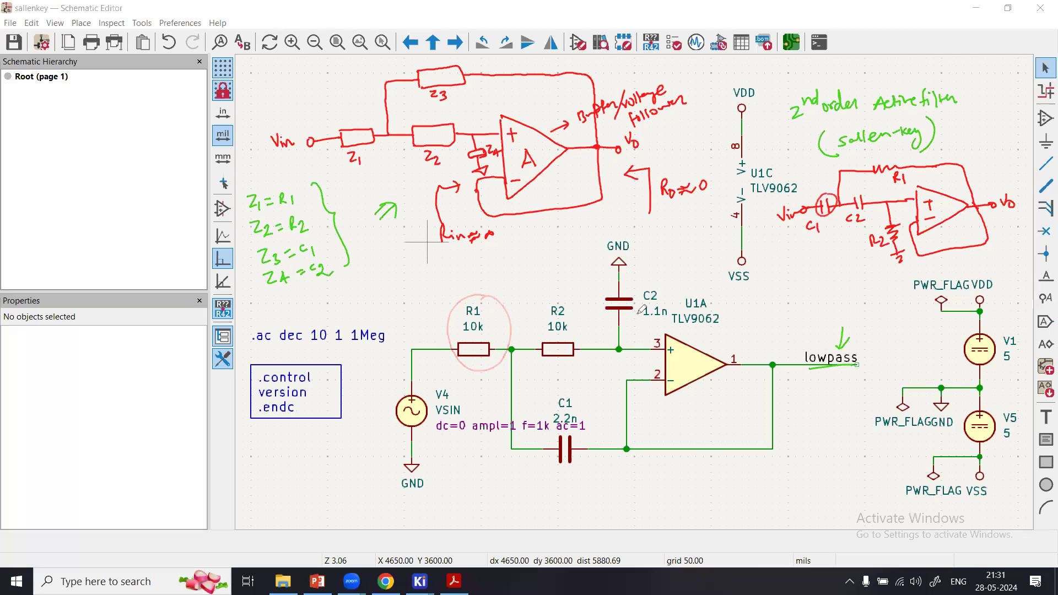
{"action": "left_click_drag", "start_coordinate": [568, 299], "coordinate": [579, 373]}
{"action": "mouse_move", "coordinate": [862, 186]}
{"action": "left_mouse_down"}
{"action": "mouse_move", "coordinate": [847, 207]}
{"action": "mouse_move", "coordinate": [854, 192]}
{"action": "left_mouse_up"}
{"action": "mouse_move", "coordinate": [676, 309]}
{"action": "left_mouse_down"}
{"action": "mouse_move", "coordinate": [642, 282]}
{"action": "mouse_move", "coordinate": [666, 273]}
{"action": "mouse_move", "coordinate": [656, 287]}
{"action": "left_mouse_up"}
{"action": "mouse_move", "coordinate": [887, 215]}
{"action": "left_mouse_down"}
{"action": "mouse_move", "coordinate": [865, 234]}
{"action": "mouse_move", "coordinate": [896, 218]}
{"action": "left_mouse_up"}
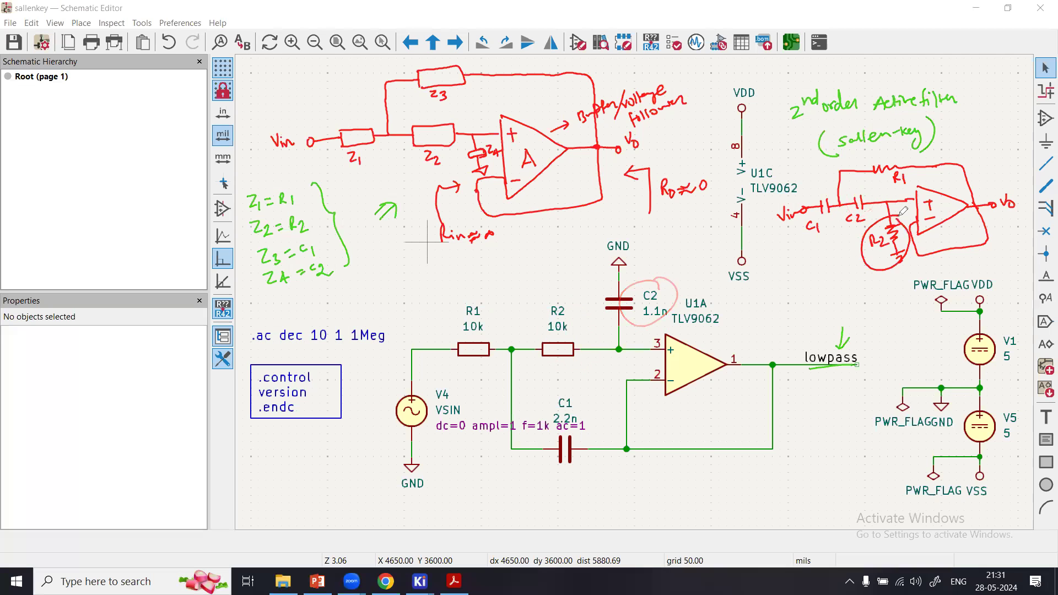
{"action": "mouse_move", "coordinate": [601, 452]}
{"action": "left_mouse_down"}
{"action": "mouse_move", "coordinate": [537, 463]}
{"action": "mouse_move", "coordinate": [594, 436]}
{"action": "left_mouse_up"}
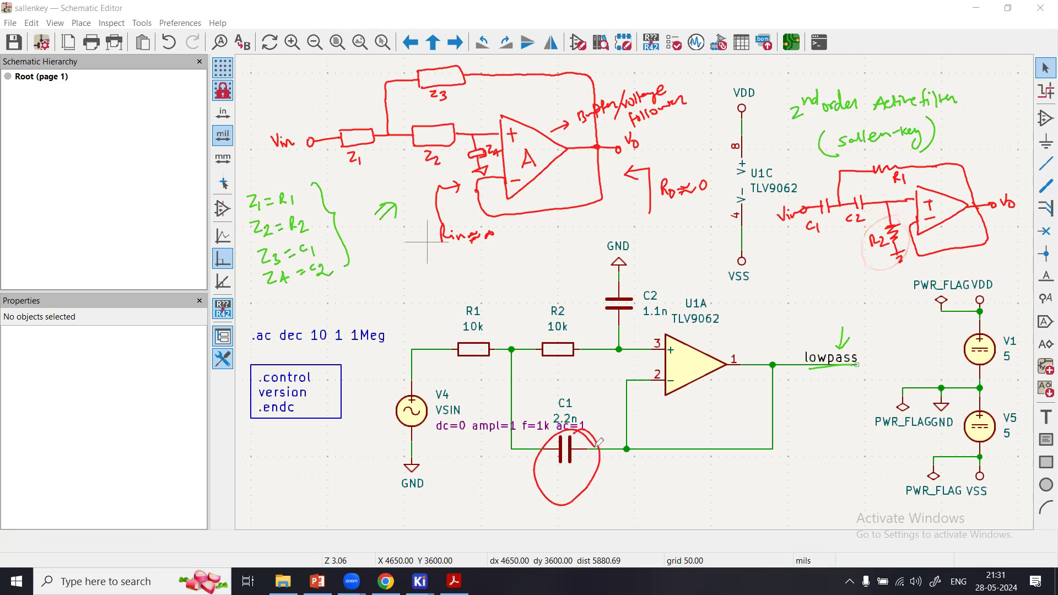
{"action": "mouse_move", "coordinate": [901, 172]}
{"action": "left_mouse_down"}
{"action": "mouse_move", "coordinate": [869, 171]}
{"action": "mouse_move", "coordinate": [918, 161]}
{"action": "left_mouse_up"}
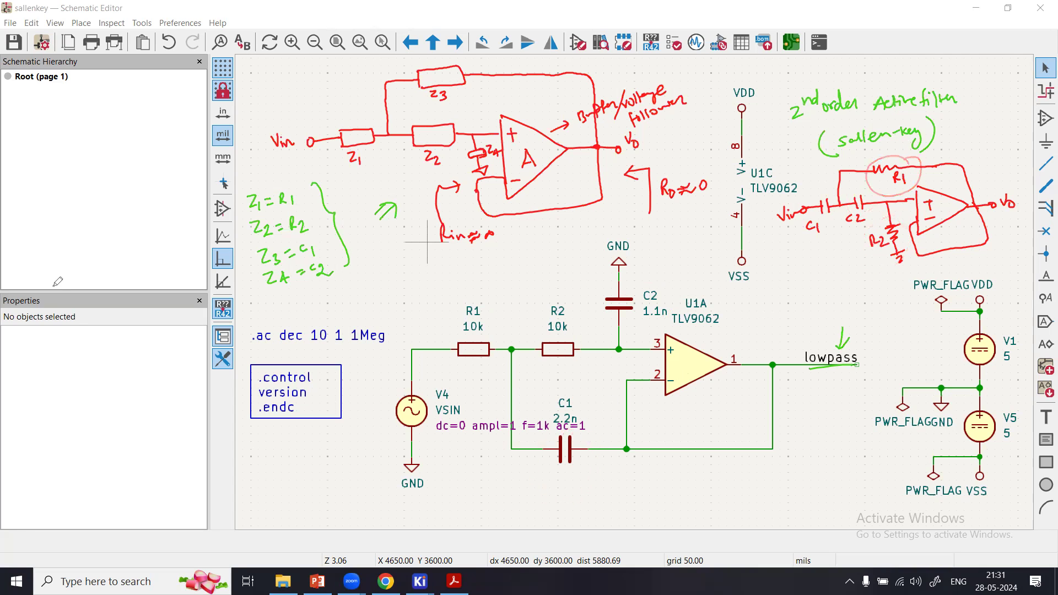
Label the second sketch High-pass and underline the words of the title.
{"action": "mouse_move", "coordinate": [822, 261]}
{"action": "left_mouse_down"}
{"action": "mouse_move", "coordinate": [842, 273]}
{"action": "mouse_move", "coordinate": [889, 261]}
{"action": "left_mouse_up"}
{"action": "mouse_move", "coordinate": [851, 155]}
{"action": "left_mouse_down"}
{"action": "mouse_move", "coordinate": [906, 144]}
{"action": "mouse_move", "coordinate": [952, 101]}
{"action": "left_mouse_up"}
{"action": "left_click_drag", "start_coordinate": [806, 128], "coordinate": [859, 114]}
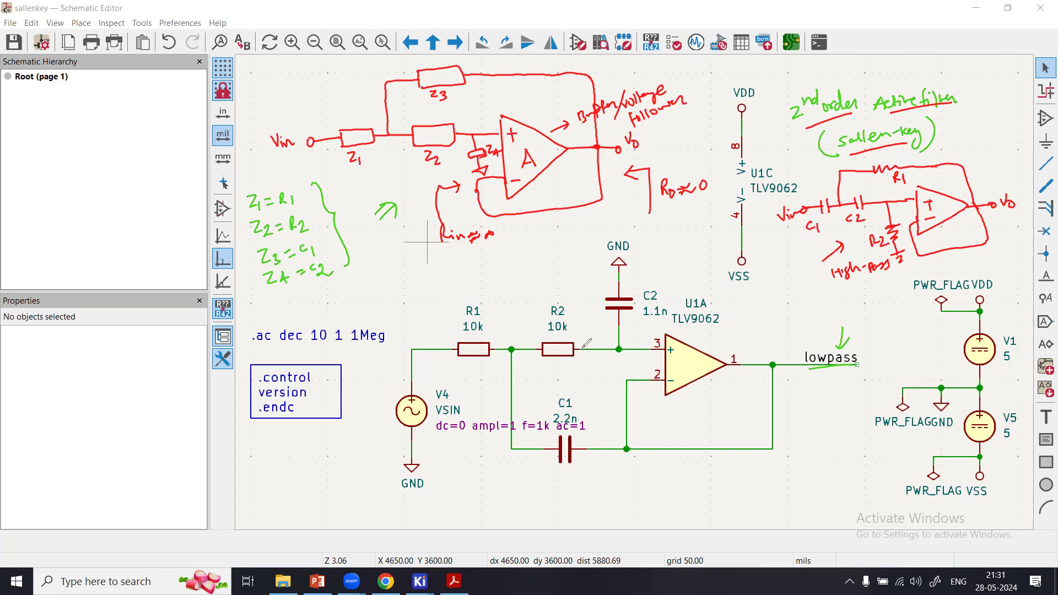
Draw a double-headed arrow between High-pass and lowpass, and write Highpass above the second sketch's output.
{"action": "mouse_move", "coordinate": [824, 347]}
{"action": "left_mouse_down"}
{"action": "mouse_move", "coordinate": [855, 284]}
{"action": "mouse_move", "coordinate": [853, 298]}
{"action": "left_mouse_up"}
{"action": "left_click_drag", "start_coordinate": [826, 333], "coordinate": [835, 341]}
{"action": "mouse_move", "coordinate": [973, 167]}
{"action": "left_mouse_down"}
{"action": "mouse_move", "coordinate": [992, 179]}
{"action": "mouse_move", "coordinate": [995, 165]}
{"action": "mouse_move", "coordinate": [1025, 169]}
{"action": "left_mouse_up"}
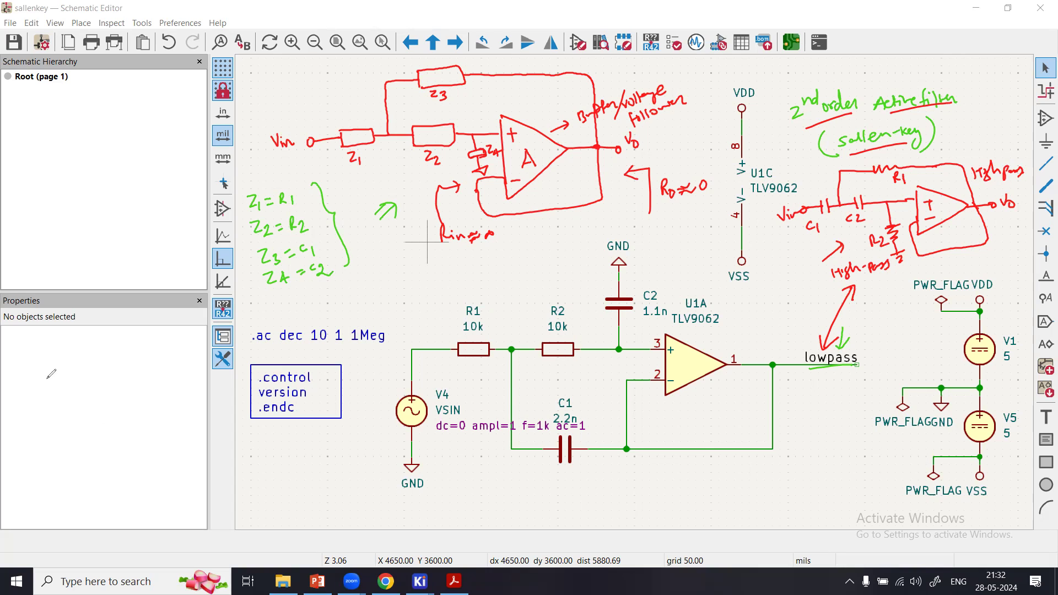
Clear all annotations, mark the filter near C1 with an arrow, and write an underlined "at DC" with f=0.
{"action": "left_click", "coordinate": [87, 370]}
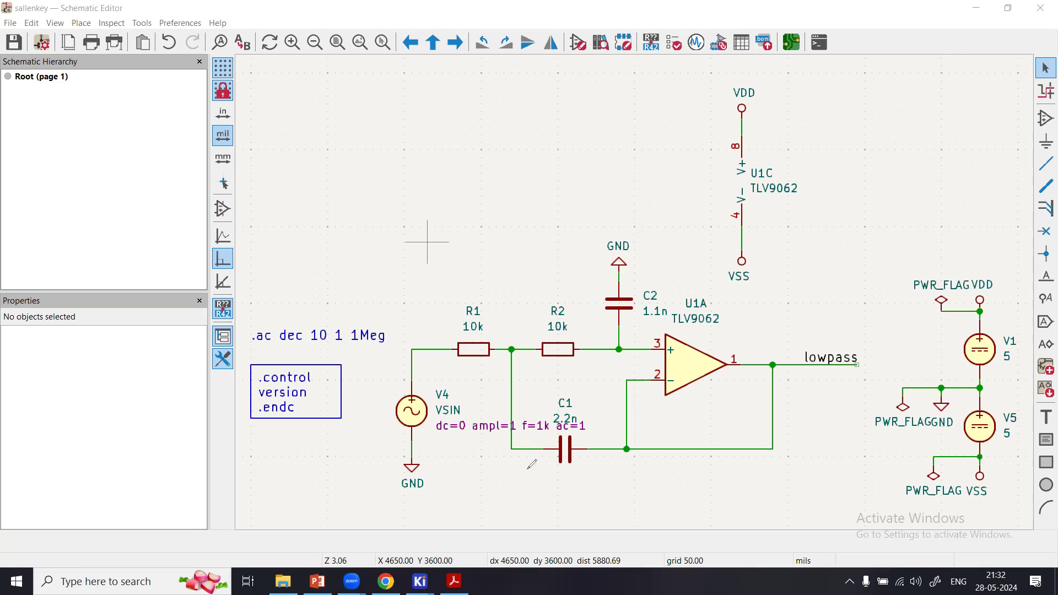
{"action": "left_click_drag", "start_coordinate": [487, 488], "coordinate": [506, 471]}
{"action": "left_click_drag", "start_coordinate": [266, 72], "coordinate": [311, 80]}
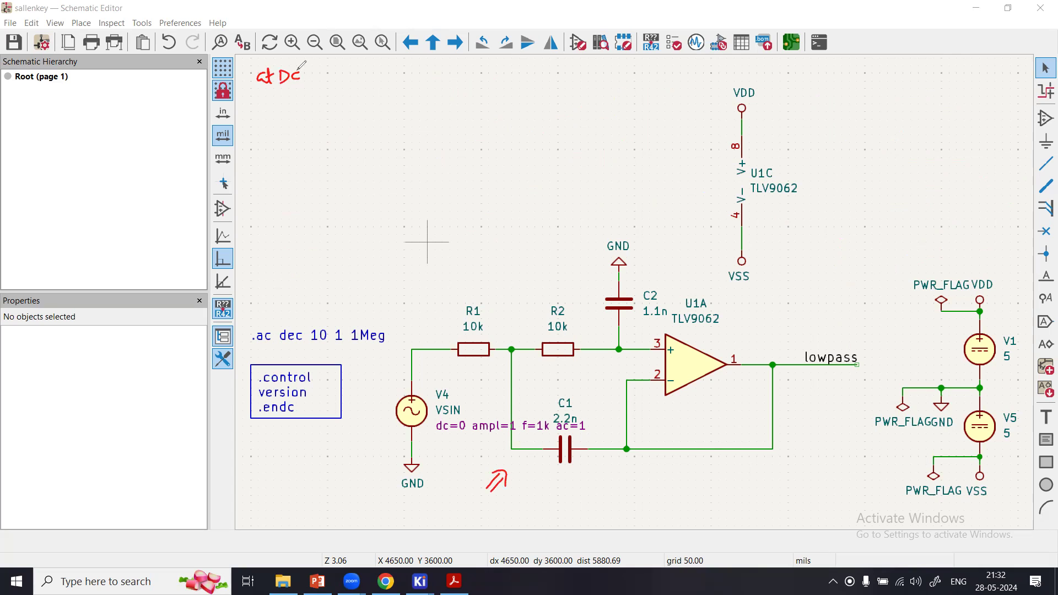
{"action": "left_click_drag", "start_coordinate": [262, 96], "coordinate": [292, 87]}
{"action": "mouse_move", "coordinate": [273, 99]}
{"action": "left_mouse_down"}
{"action": "mouse_move", "coordinate": [266, 119]}
{"action": "mouse_move", "coordinate": [285, 109]}
{"action": "left_mouse_up"}
Write the gain expression |Vo/Vin| = T.F. = beside the DC note.
{"action": "mouse_move", "coordinate": [318, 67]}
{"action": "left_mouse_down"}
{"action": "mouse_move", "coordinate": [320, 94]}
{"action": "mouse_move", "coordinate": [332, 81]}
{"action": "mouse_move", "coordinate": [355, 100]}
{"action": "mouse_move", "coordinate": [370, 81]}
{"action": "left_mouse_up"}
{"action": "mouse_move", "coordinate": [364, 87]}
{"action": "left_mouse_down"}
{"action": "mouse_move", "coordinate": [384, 73]}
{"action": "mouse_move", "coordinate": [425, 75]}
{"action": "left_mouse_up"}
{"action": "left_click", "coordinate": [388, 83]}
{"action": "left_click", "coordinate": [400, 79]}
{"action": "left_click_drag", "start_coordinate": [419, 79], "coordinate": [425, 79]}
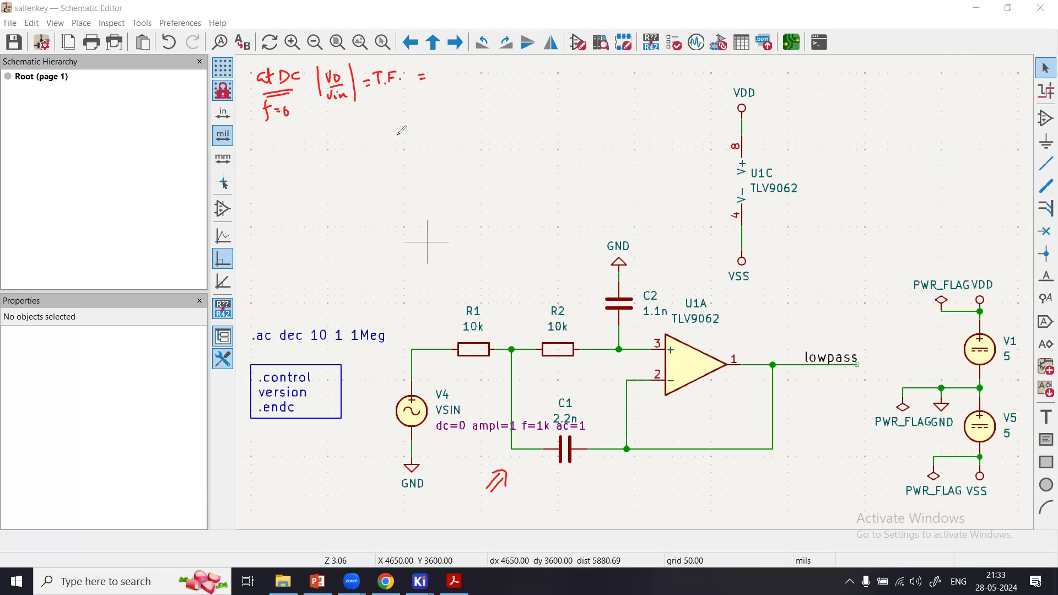
Write Xc = 1/(2πfc) with ∞ beneath Xc, and tick capacitors C2 and C1 in the schematic.
{"action": "left_click_drag", "start_coordinate": [262, 154], "coordinate": [270, 166]}
{"action": "mouse_move", "coordinate": [270, 154]}
{"action": "left_mouse_down"}
{"action": "mouse_move", "coordinate": [261, 166]}
{"action": "mouse_move", "coordinate": [335, 146]}
{"action": "mouse_move", "coordinate": [313, 168]}
{"action": "left_mouse_up"}
{"action": "left_click_drag", "start_coordinate": [314, 160], "coordinate": [316, 167]}
{"action": "left_click_drag", "start_coordinate": [319, 160], "coordinate": [327, 168]}
{"action": "mouse_move", "coordinate": [326, 162]}
{"action": "left_mouse_down"}
{"action": "mouse_move", "coordinate": [336, 165]}
{"action": "mouse_move", "coordinate": [330, 177]}
{"action": "mouse_move", "coordinate": [276, 178]}
{"action": "left_mouse_up"}
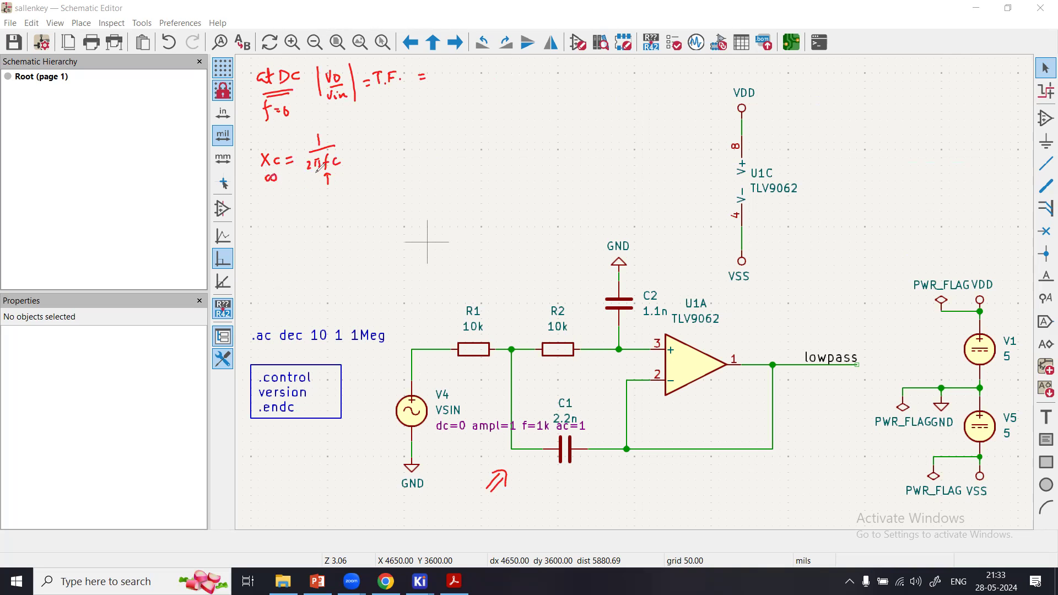
{"action": "left_click_drag", "start_coordinate": [647, 283], "coordinate": [652, 277]}
{"action": "left_click_drag", "start_coordinate": [582, 462], "coordinate": [591, 470]}
Sketch the DC equivalent circuit with Vin, R1, R2 and an op-amp, drawing both capacitor branches as open circuits.
{"action": "mouse_move", "coordinate": [370, 130]}
{"action": "left_mouse_down"}
{"action": "mouse_move", "coordinate": [397, 128]}
{"action": "mouse_move", "coordinate": [362, 109]}
{"action": "mouse_move", "coordinate": [372, 120]}
{"action": "mouse_move", "coordinate": [484, 129]}
{"action": "left_mouse_up"}
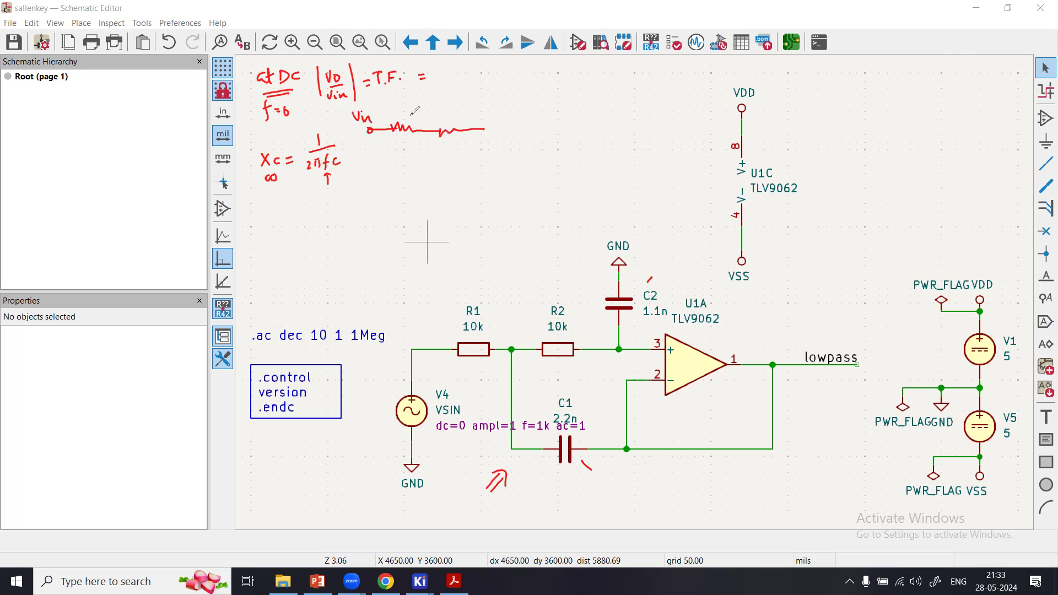
{"action": "mouse_move", "coordinate": [406, 106]}
{"action": "left_mouse_down"}
{"action": "mouse_move", "coordinate": [410, 117]}
{"action": "mouse_move", "coordinate": [451, 119]}
{"action": "left_mouse_up"}
{"action": "mouse_move", "coordinate": [484, 130]}
{"action": "left_mouse_down"}
{"action": "mouse_move", "coordinate": [506, 130]}
{"action": "mouse_move", "coordinate": [506, 117]}
{"action": "left_mouse_up"}
{"action": "mouse_move", "coordinate": [540, 125]}
{"action": "left_mouse_down"}
{"action": "mouse_move", "coordinate": [507, 114]}
{"action": "mouse_move", "coordinate": [507, 164]}
{"action": "mouse_move", "coordinate": [522, 127]}
{"action": "left_mouse_up"}
{"action": "mouse_move", "coordinate": [515, 122]}
{"action": "left_mouse_down"}
{"action": "mouse_move", "coordinate": [515, 132]}
{"action": "mouse_move", "coordinate": [490, 99]}
{"action": "left_mouse_up"}
{"action": "left_click_drag", "start_coordinate": [485, 60], "coordinate": [506, 91]}
{"action": "left_click_drag", "start_coordinate": [511, 83], "coordinate": [523, 95]}
{"action": "mouse_move", "coordinate": [426, 168]}
{"action": "left_mouse_down"}
{"action": "mouse_move", "coordinate": [446, 197]}
{"action": "mouse_move", "coordinate": [492, 193]}
{"action": "left_mouse_up"}
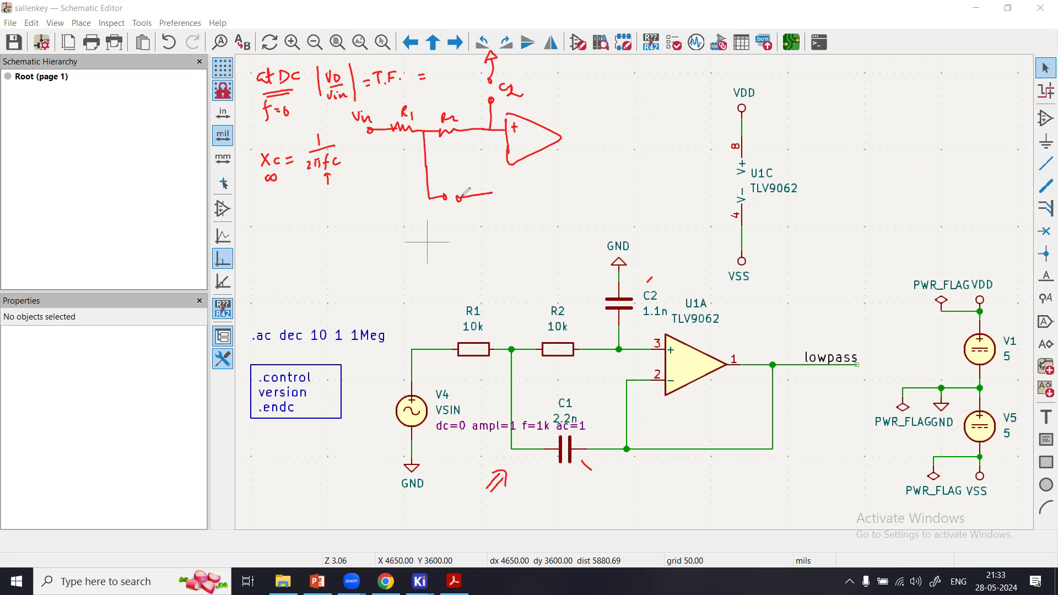
Finish the op-amp with label A, output Vo and its feedback loop, and cross out both open capacitor branches.
{"action": "mouse_move", "coordinate": [514, 151]}
{"action": "left_mouse_down"}
{"action": "mouse_move", "coordinate": [501, 178]}
{"action": "mouse_move", "coordinate": [575, 171]}
{"action": "mouse_move", "coordinate": [575, 141]}
{"action": "mouse_move", "coordinate": [605, 136]}
{"action": "left_mouse_up"}
{"action": "left_click_drag", "start_coordinate": [610, 127], "coordinate": [622, 132]}
{"action": "left_click_drag", "start_coordinate": [503, 179], "coordinate": [442, 230]}
{"action": "mouse_move", "coordinate": [504, 81]}
{"action": "left_mouse_down"}
{"action": "mouse_move", "coordinate": [515, 69]}
{"action": "mouse_move", "coordinate": [516, 81]}
{"action": "left_mouse_up"}
{"action": "left_click_drag", "start_coordinate": [523, 141], "coordinate": [531, 139]}
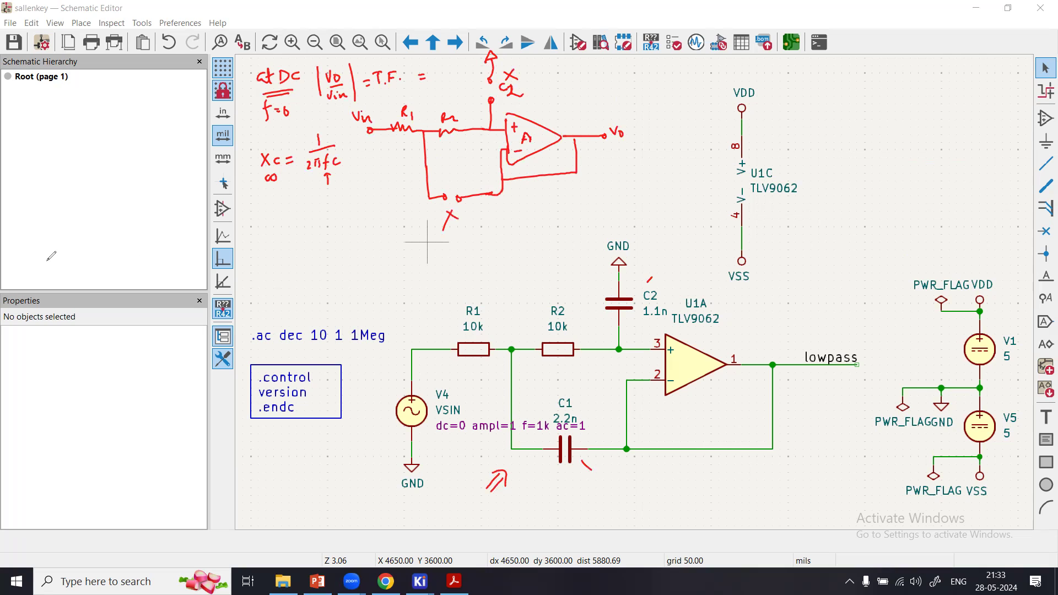
Circle Vin in purple, trace the signal through R1, R2 and the feedback loop, and write Vo = Vin.
{"action": "mouse_move", "coordinate": [364, 132]}
{"action": "left_mouse_down"}
{"action": "mouse_move", "coordinate": [376, 117]}
{"action": "mouse_move", "coordinate": [371, 135]}
{"action": "mouse_move", "coordinate": [423, 119]}
{"action": "mouse_move", "coordinate": [481, 129]}
{"action": "left_mouse_up"}
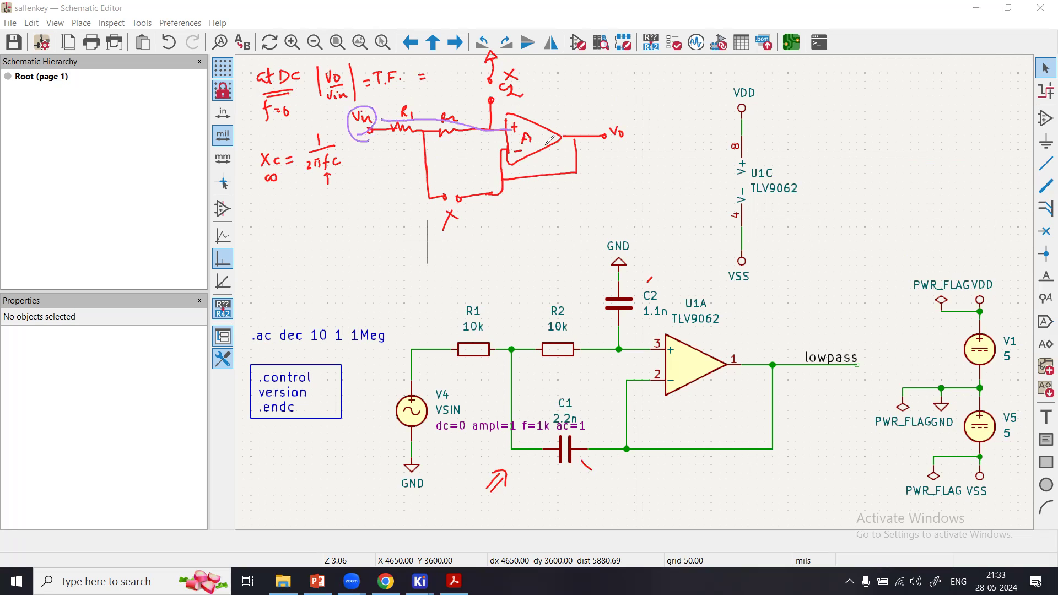
{"action": "left_click_drag", "start_coordinate": [555, 95], "coordinate": [532, 145]}
{"action": "mouse_move", "coordinate": [507, 149]}
{"action": "left_mouse_down"}
{"action": "mouse_move", "coordinate": [502, 182]}
{"action": "mouse_move", "coordinate": [576, 138]}
{"action": "mouse_move", "coordinate": [674, 127]}
{"action": "mouse_move", "coordinate": [640, 130]}
{"action": "left_mouse_up"}
{"action": "left_click_drag", "start_coordinate": [631, 135], "coordinate": [666, 140]}
Complete the DC transfer function with the value 1 and note 0 dB above the op-amp.
{"action": "left_click", "coordinate": [336, 75]}
{"action": "left_click", "coordinate": [339, 110]}
{"action": "left_click_drag", "start_coordinate": [435, 66], "coordinate": [434, 80]}
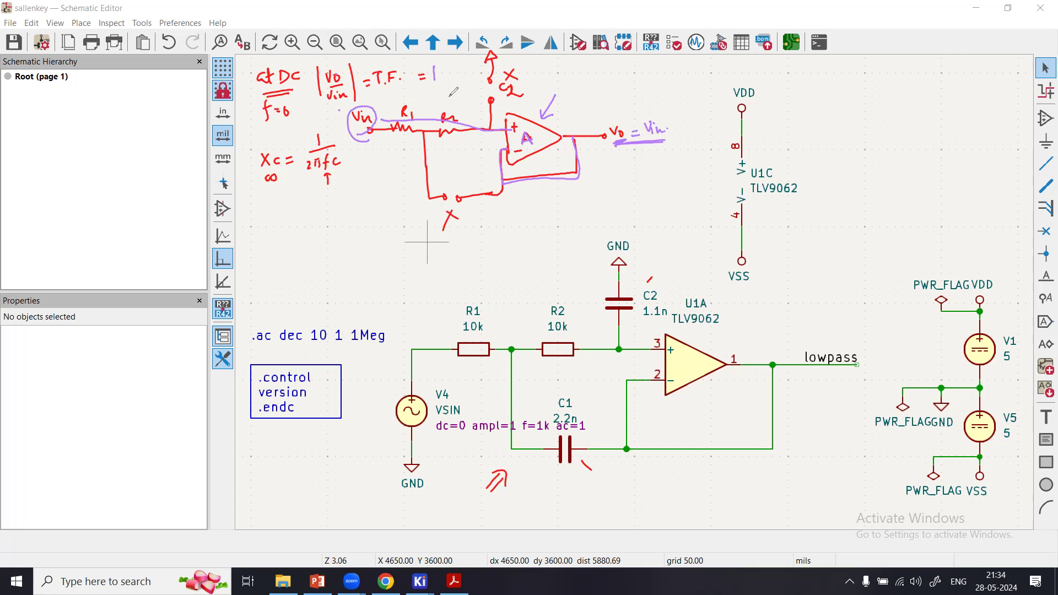
{"action": "left_click_drag", "start_coordinate": [543, 80], "coordinate": [567, 80]}
Draw frequency response axes with |Vo/Vin| on the vertical axis and a flat line at level 1.
{"action": "mouse_move", "coordinate": [843, 76]}
{"action": "left_mouse_down"}
{"action": "mouse_move", "coordinate": [844, 136]}
{"action": "mouse_move", "coordinate": [949, 114]}
{"action": "left_mouse_up"}
{"action": "mouse_move", "coordinate": [803, 70]}
{"action": "left_mouse_down"}
{"action": "mouse_move", "coordinate": [805, 84]}
{"action": "mouse_move", "coordinate": [814, 71]}
{"action": "left_mouse_up"}
{"action": "left_click_drag", "start_coordinate": [818, 73], "coordinate": [815, 85]}
{"action": "left_click_drag", "start_coordinate": [818, 79], "coordinate": [826, 86]}
{"action": "left_click_drag", "start_coordinate": [827, 81], "coordinate": [879, 83]}
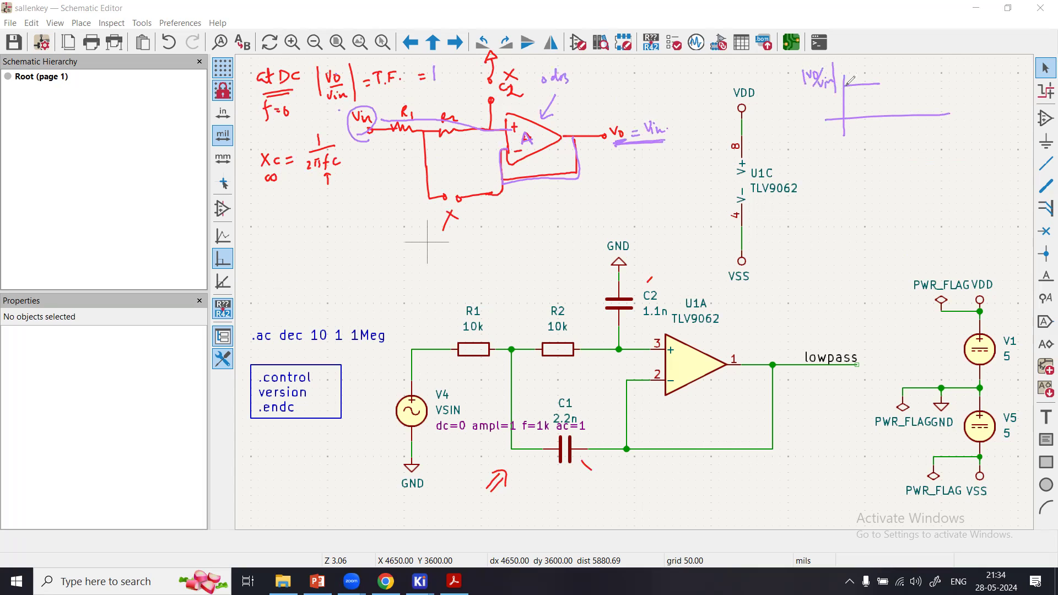
{"action": "left_click_drag", "start_coordinate": [854, 65], "coordinate": [854, 73]}
Label the plot's horizontal axis ω = 2πf with an arrowhead and write an underlined f below it.
{"action": "left_click_drag", "start_coordinate": [871, 136], "coordinate": [866, 152]}
{"action": "left_click_drag", "start_coordinate": [865, 145], "coordinate": [882, 141]}
{"action": "mouse_move", "coordinate": [878, 146]}
{"action": "left_mouse_down"}
{"action": "mouse_move", "coordinate": [892, 142]}
{"action": "mouse_move", "coordinate": [879, 156]}
{"action": "left_mouse_up"}
{"action": "left_click_drag", "start_coordinate": [942, 133], "coordinate": [955, 137]}
{"action": "mouse_move", "coordinate": [948, 134]}
{"action": "left_mouse_down"}
{"action": "mouse_move", "coordinate": [982, 139]}
{"action": "mouse_move", "coordinate": [955, 118]}
{"action": "left_mouse_up"}
{"action": "left_click", "coordinate": [990, 135]}
{"action": "left_click_drag", "start_coordinate": [956, 117], "coordinate": [944, 122]}
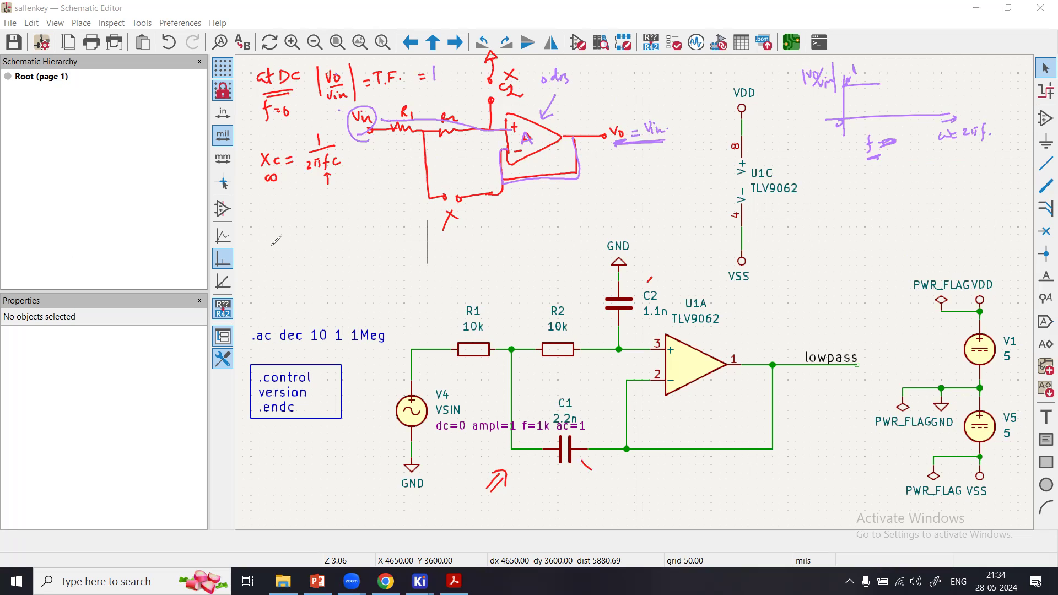
Write "at f = ∞" below the DC analysis and sketch Vin feeding R1 and R2 with both capacitors' contacts shorted.
{"action": "mouse_move", "coordinate": [253, 226]}
{"action": "left_mouse_down"}
{"action": "mouse_move", "coordinate": [278, 236]}
{"action": "mouse_move", "coordinate": [308, 219]}
{"action": "left_mouse_up"}
{"action": "mouse_move", "coordinate": [335, 168]}
{"action": "left_mouse_down"}
{"action": "mouse_move", "coordinate": [325, 184]}
{"action": "mouse_move", "coordinate": [331, 164]}
{"action": "left_mouse_up"}
{"action": "mouse_move", "coordinate": [332, 252]}
{"action": "left_mouse_down"}
{"action": "mouse_move", "coordinate": [447, 245]}
{"action": "mouse_move", "coordinate": [311, 253]}
{"action": "left_mouse_up"}
{"action": "left_click_drag", "start_coordinate": [312, 256], "coordinate": [323, 259]}
{"action": "left_click_drag", "start_coordinate": [371, 226], "coordinate": [376, 235]}
{"action": "left_click_drag", "start_coordinate": [380, 225], "coordinate": [380, 236]}
{"action": "mouse_move", "coordinate": [409, 226]}
{"action": "left_mouse_down"}
{"action": "mouse_move", "coordinate": [422, 236]}
{"action": "mouse_move", "coordinate": [390, 285]}
{"action": "mouse_move", "coordinate": [415, 282]}
{"action": "left_mouse_up"}
{"action": "left_click_drag", "start_coordinate": [417, 284], "coordinate": [477, 281]}
{"action": "left_click_drag", "start_coordinate": [444, 243], "coordinate": [475, 242]}
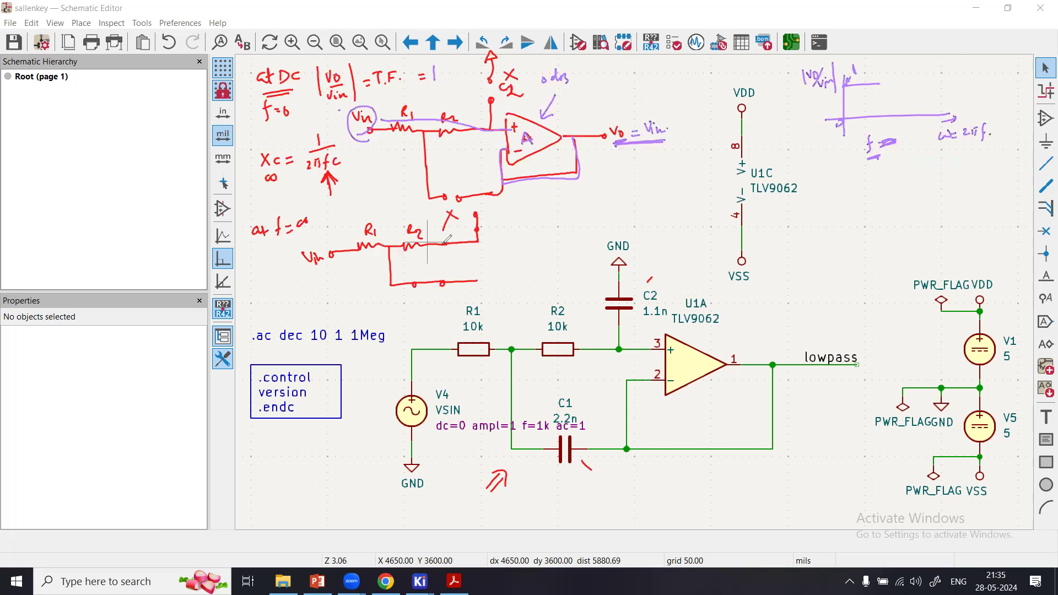
Complete the f = ∞ circuit by labelling C1 and C2, grounding C2 and adding the op-amp with feedback and output Vo.
{"action": "left_click_drag", "start_coordinate": [487, 217], "coordinate": [496, 223]}
{"action": "left_click_drag", "start_coordinate": [450, 184], "coordinate": [456, 191]}
{"action": "left_click_drag", "start_coordinate": [427, 293], "coordinate": [425, 299]}
{"action": "left_click_drag", "start_coordinate": [433, 292], "coordinate": [434, 300]}
{"action": "mouse_move", "coordinate": [478, 240]}
{"action": "left_mouse_down"}
{"action": "mouse_move", "coordinate": [499, 240]}
{"action": "mouse_move", "coordinate": [502, 254]}
{"action": "mouse_move", "coordinate": [546, 240]}
{"action": "mouse_move", "coordinate": [505, 268]}
{"action": "mouse_move", "coordinate": [511, 233]}
{"action": "left_mouse_up"}
{"action": "mouse_move", "coordinate": [507, 229]}
{"action": "left_mouse_down"}
{"action": "mouse_move", "coordinate": [511, 251]}
{"action": "mouse_move", "coordinate": [551, 275]}
{"action": "mouse_move", "coordinate": [571, 239]}
{"action": "left_mouse_up"}
{"action": "left_click_drag", "start_coordinate": [573, 236], "coordinate": [591, 234]}
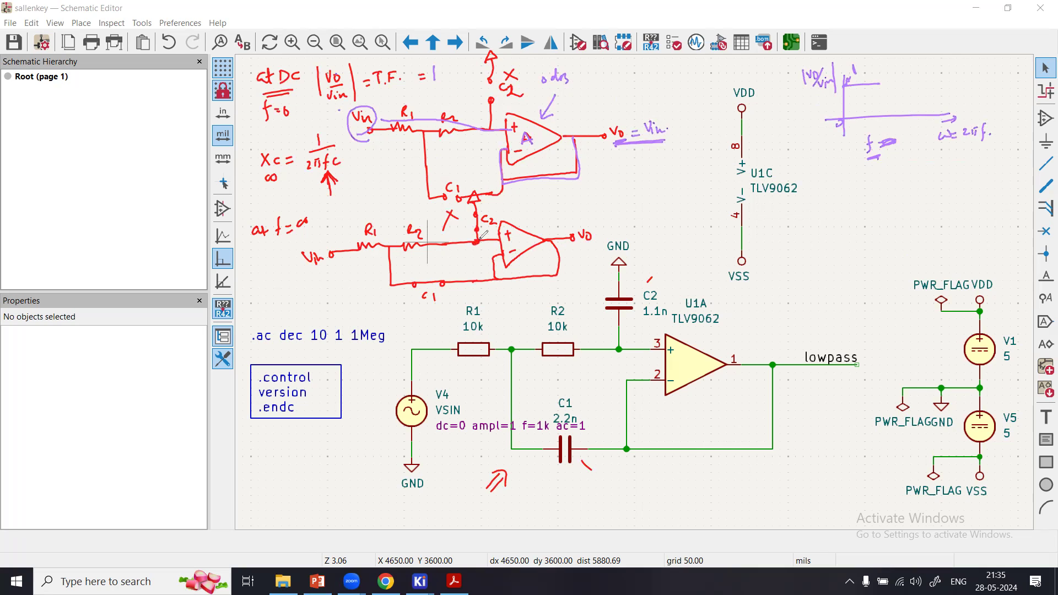
Mark 0V at the op-amp inputs in the f = ∞ circuit, write Vo = 0 and underline Vo and Vin.
{"action": "left_click_drag", "start_coordinate": [480, 247], "coordinate": [485, 246]}
{"action": "left_click_drag", "start_coordinate": [500, 206], "coordinate": [492, 218]}
{"action": "left_click_drag", "start_coordinate": [524, 231], "coordinate": [526, 229]}
{"action": "left_click_drag", "start_coordinate": [473, 245], "coordinate": [490, 266]}
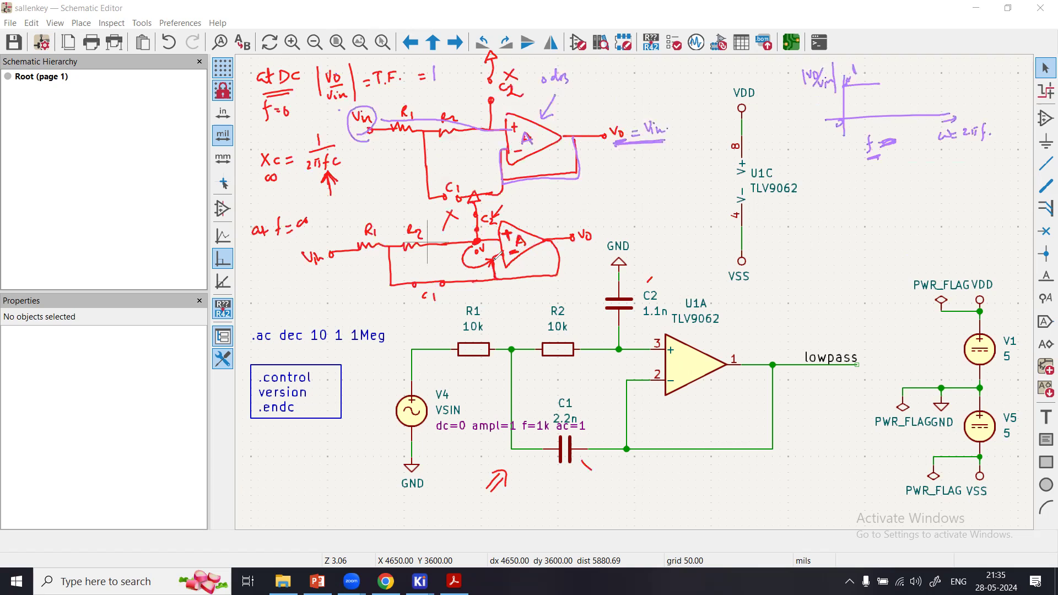
{"action": "left_click_drag", "start_coordinate": [578, 244], "coordinate": [604, 232]}
{"action": "left_click_drag", "start_coordinate": [612, 225], "coordinate": [611, 226]}
{"action": "left_click_drag", "start_coordinate": [332, 265], "coordinate": [314, 275]}
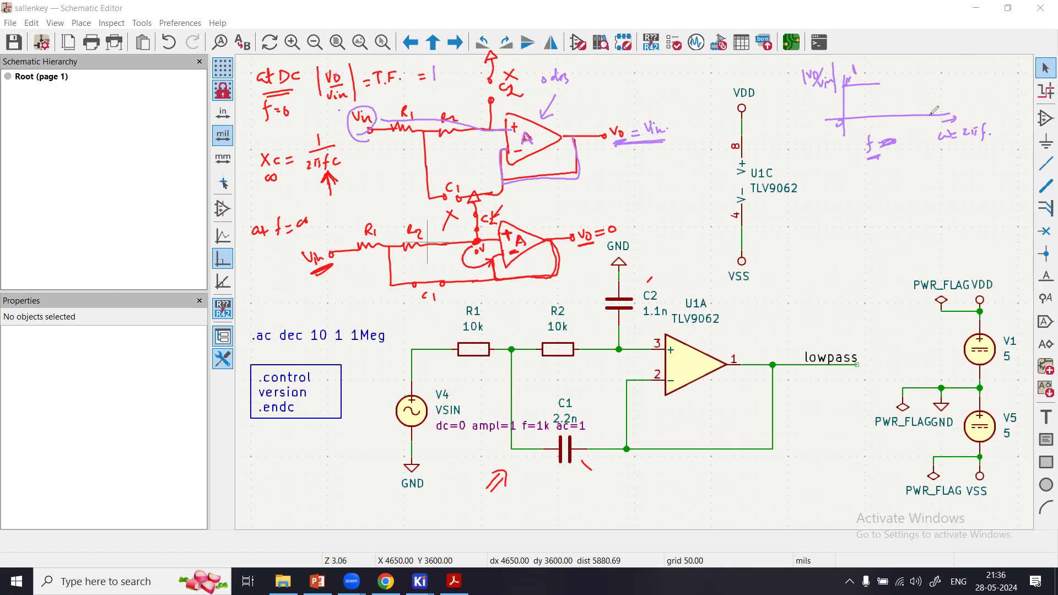
Thicken the response plot's high-frequency zero level, write "at f = fc" with fc underlined, and draw an arrow under the op-amp.
{"action": "left_click_drag", "start_coordinate": [944, 114], "coordinate": [919, 117]}
{"action": "left_click_drag", "start_coordinate": [253, 293], "coordinate": [255, 302]}
{"action": "mouse_move", "coordinate": [258, 289]}
{"action": "left_mouse_down"}
{"action": "mouse_move", "coordinate": [266, 303]}
{"action": "mouse_move", "coordinate": [281, 292]}
{"action": "left_mouse_up"}
{"action": "mouse_move", "coordinate": [273, 298]}
{"action": "left_mouse_down"}
{"action": "mouse_move", "coordinate": [291, 283]}
{"action": "mouse_move", "coordinate": [293, 301]}
{"action": "mouse_move", "coordinate": [304, 297]}
{"action": "left_mouse_up"}
{"action": "mouse_move", "coordinate": [692, 392]}
{"action": "left_mouse_down"}
{"action": "mouse_move", "coordinate": [688, 416]}
{"action": "mouse_move", "coordinate": [700, 419]}
{"action": "left_mouse_up"}
{"action": "left_click_drag", "start_coordinate": [683, 410], "coordinate": [709, 398]}
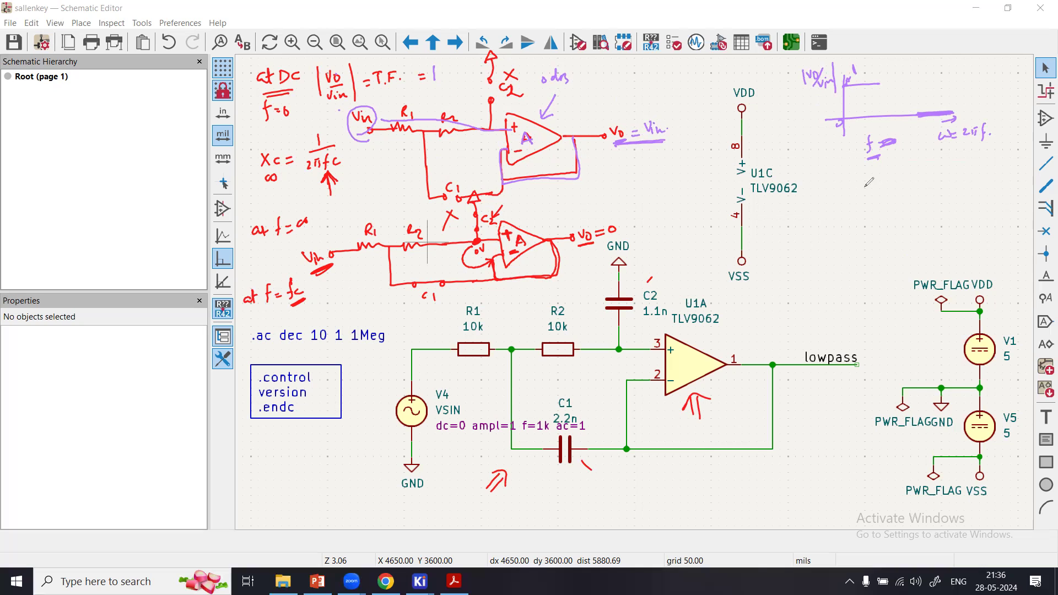
Complete the response curve with a roll-off to zero, a dashed cutoff line labelled fc, and Pass and Stop labels.
{"action": "left_click_drag", "start_coordinate": [852, 92], "coordinate": [870, 93]}
{"action": "left_click_drag", "start_coordinate": [933, 105], "coordinate": [953, 109]}
{"action": "left_click_drag", "start_coordinate": [896, 73], "coordinate": [898, 132]}
{"action": "left_click_drag", "start_coordinate": [908, 126], "coordinate": [908, 130]}
{"action": "left_click_drag", "start_coordinate": [914, 81], "coordinate": [904, 84]}
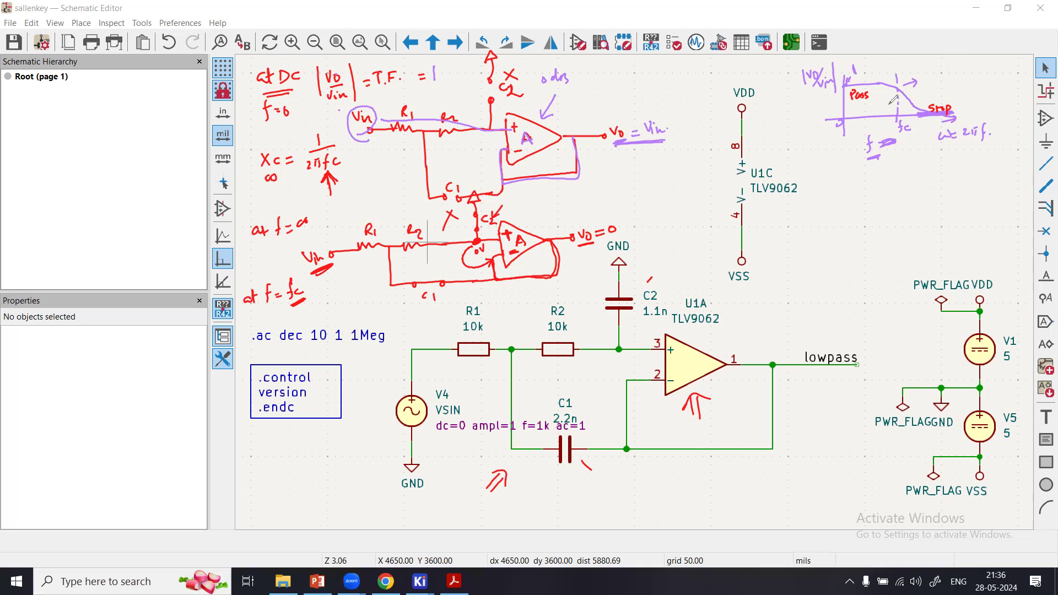
Label the response plot Low-Pass and underline ω = 2πf.
{"action": "mouse_move", "coordinate": [926, 76]}
{"action": "left_mouse_down"}
{"action": "mouse_move", "coordinate": [933, 86]}
{"action": "mouse_move", "coordinate": [983, 76]}
{"action": "mouse_move", "coordinate": [960, 81]}
{"action": "left_mouse_up"}
{"action": "left_click_drag", "start_coordinate": [938, 148], "coordinate": [997, 144]}
{"action": "left_click", "coordinate": [989, 134]}
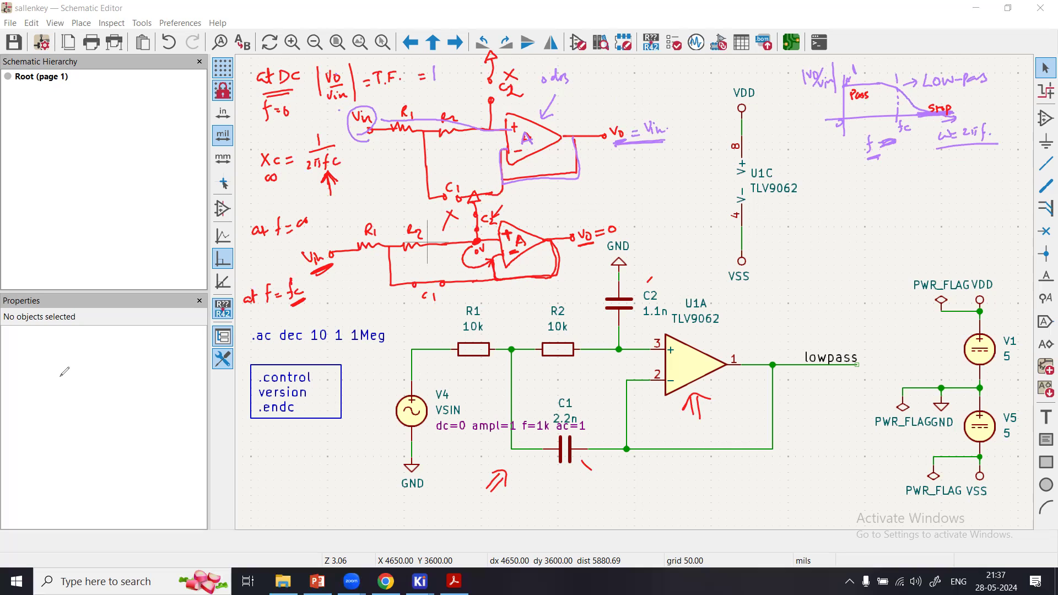
Clear all handwritten annotations from the schematic and set capacitor C1's value to 1.1n.
{"action": "key", "text": "e"}
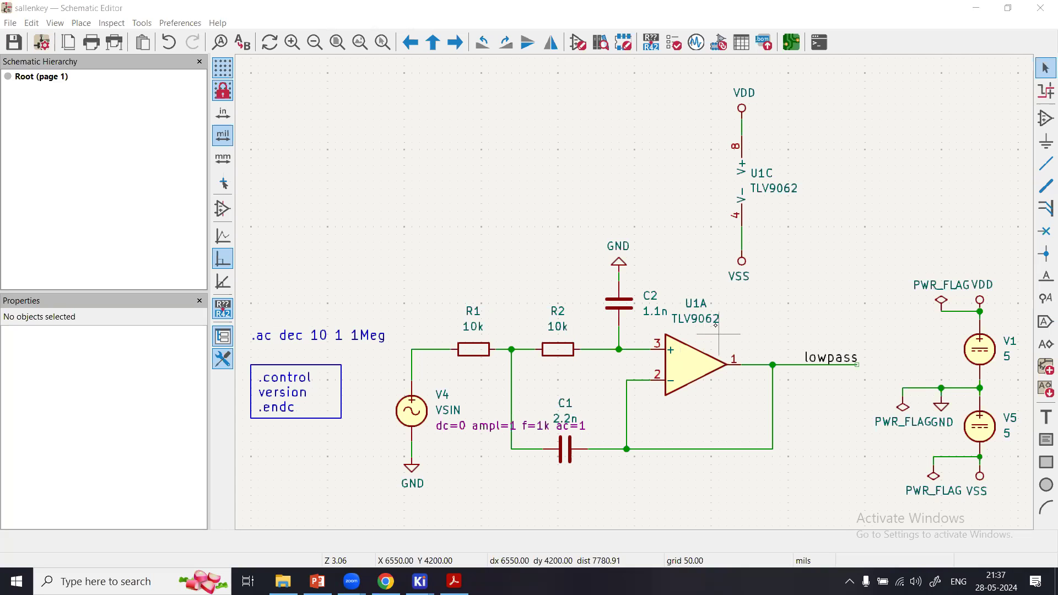
{"action": "left_click", "coordinate": [472, 334]}
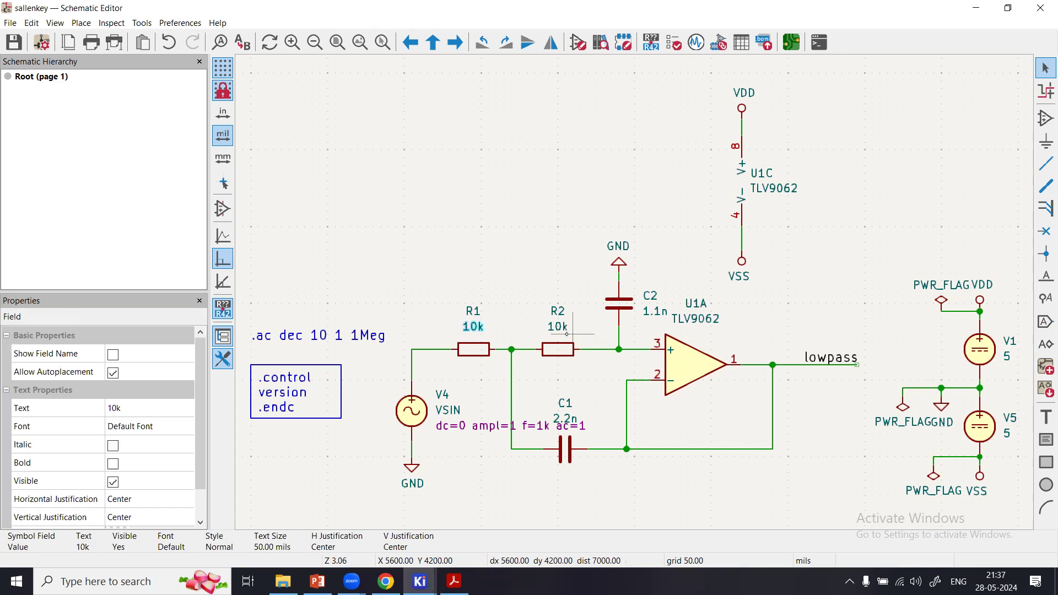
{"action": "left_click", "coordinate": [573, 327]}
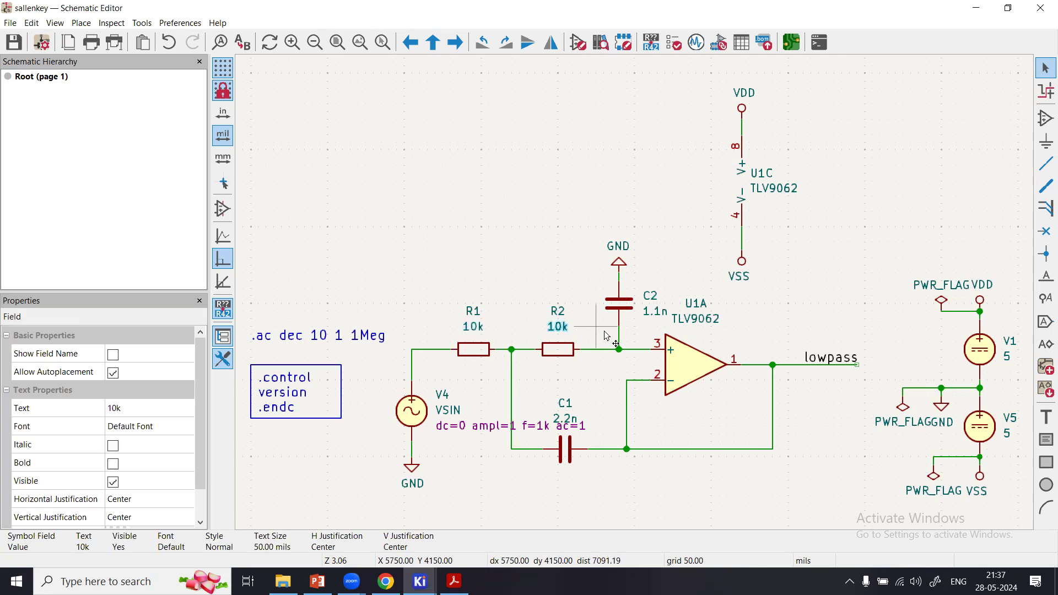
{"action": "left_click", "coordinate": [650, 297]}
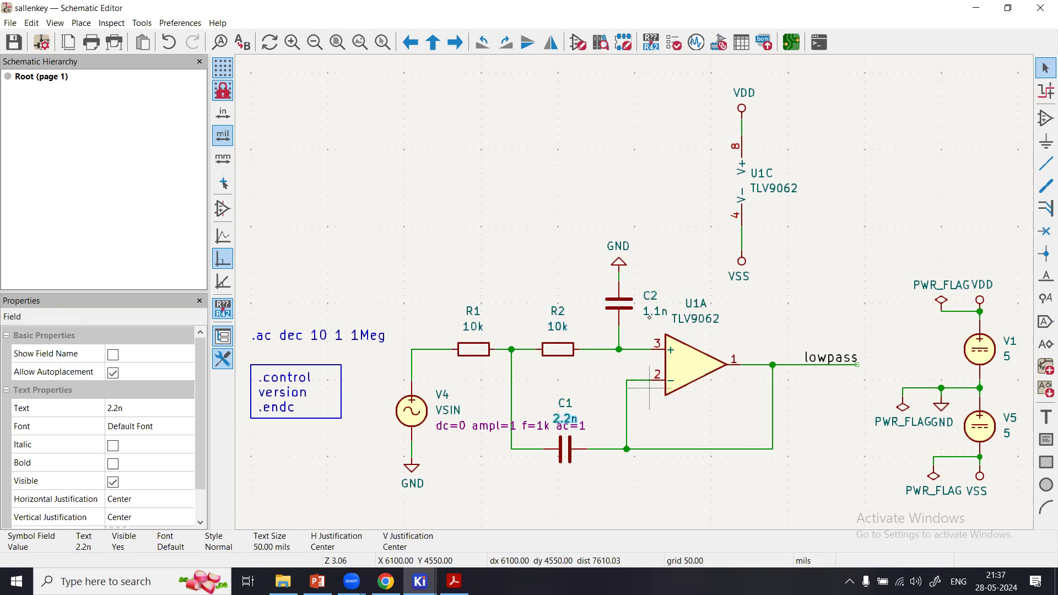
{"action": "double_click", "coordinate": [570, 422]}
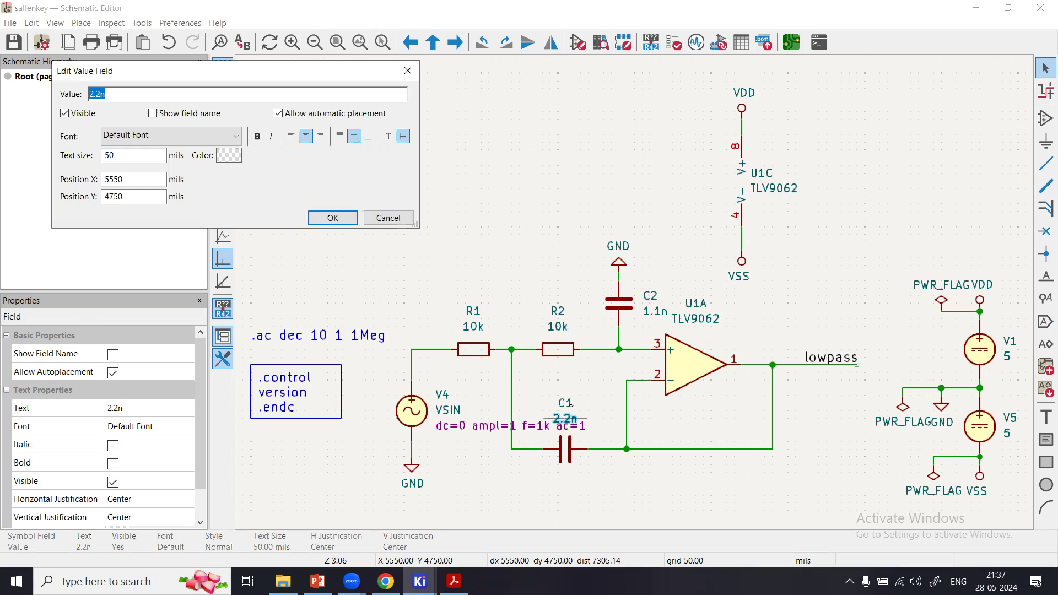
{"action": "type", "text": "1"}
{"action": "key", "text": "Return"}
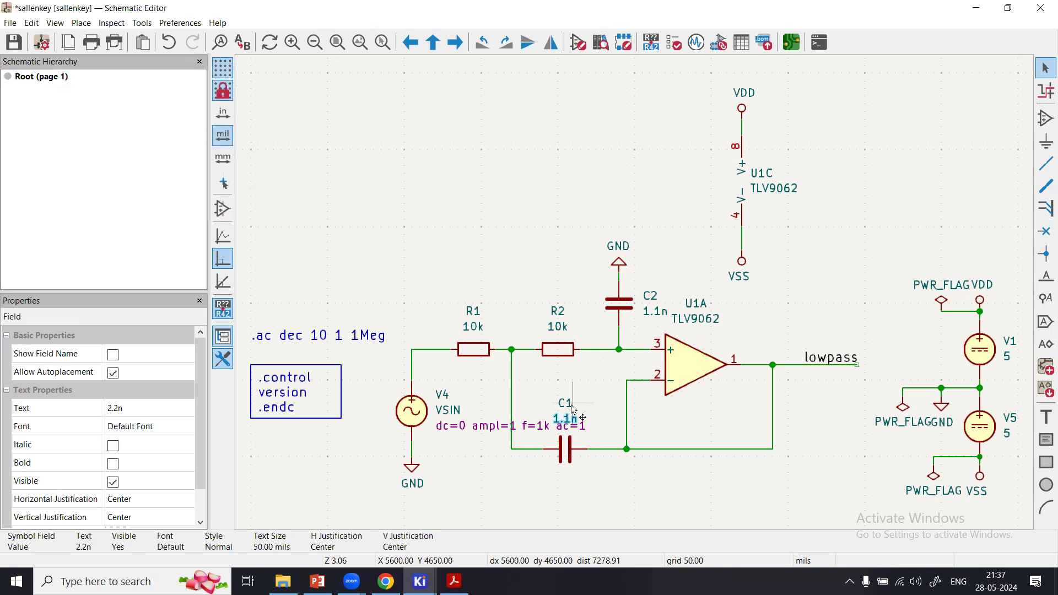
{"action": "left_click", "coordinate": [804, 297]}
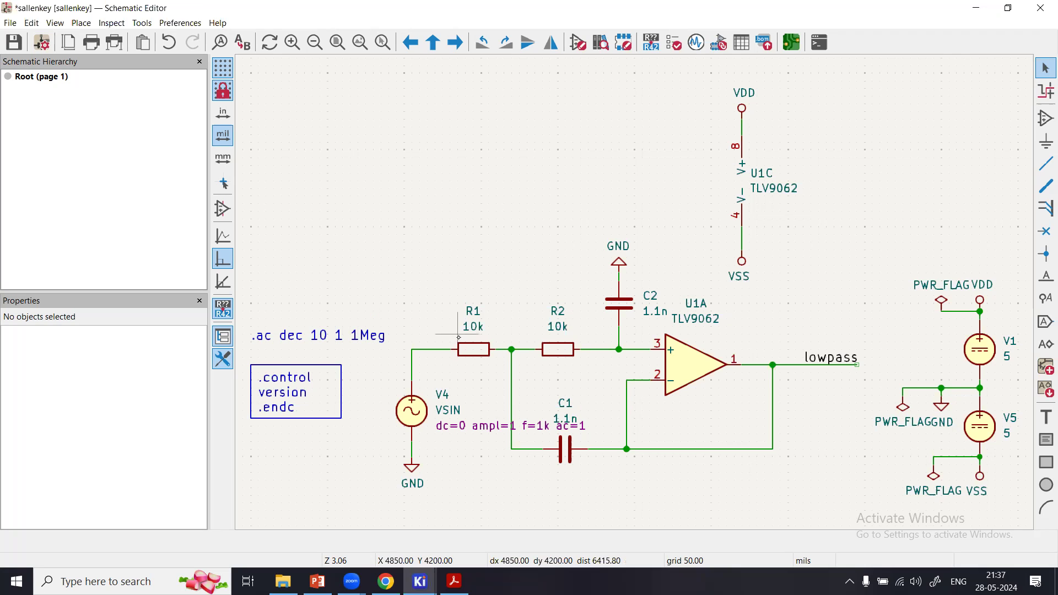
Write H(s) = above the circuit and mark R1, R2, C1 and C2 with boxes labelled Z1, Z2, Z3 and Z4.
{"action": "left_click", "coordinate": [45, 201]}
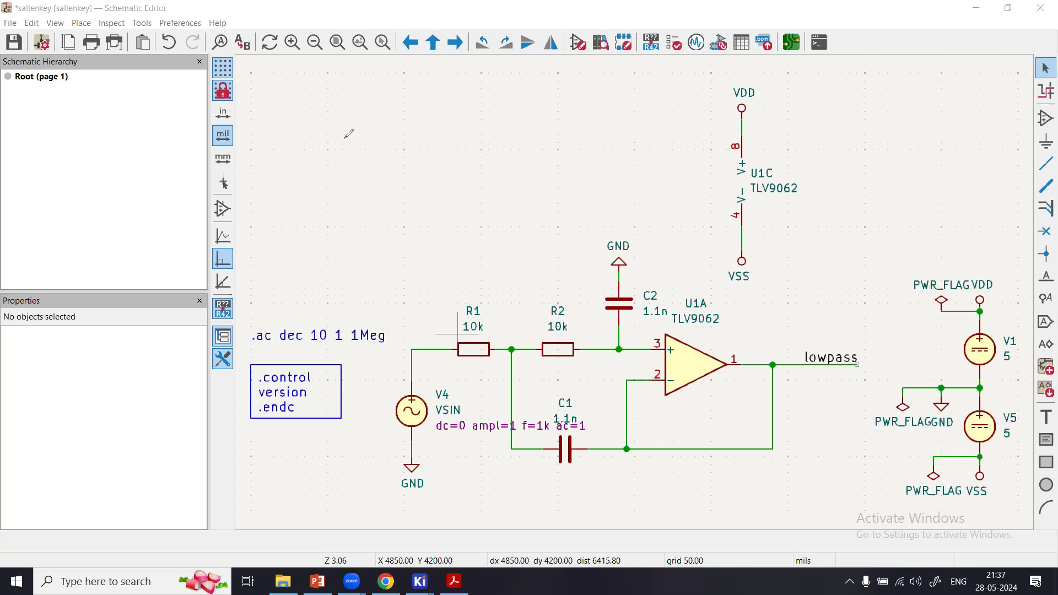
{"action": "mouse_move", "coordinate": [266, 97]}
{"action": "left_mouse_down"}
{"action": "mouse_move", "coordinate": [268, 107]}
{"action": "mouse_move", "coordinate": [316, 103]}
{"action": "left_mouse_up"}
{"action": "mouse_move", "coordinate": [459, 371]}
{"action": "left_mouse_down"}
{"action": "mouse_move", "coordinate": [498, 364]}
{"action": "mouse_move", "coordinate": [480, 380]}
{"action": "left_mouse_up"}
{"action": "left_click_drag", "start_coordinate": [483, 374], "coordinate": [481, 381]}
{"action": "left_click_drag", "start_coordinate": [548, 361], "coordinate": [575, 374]}
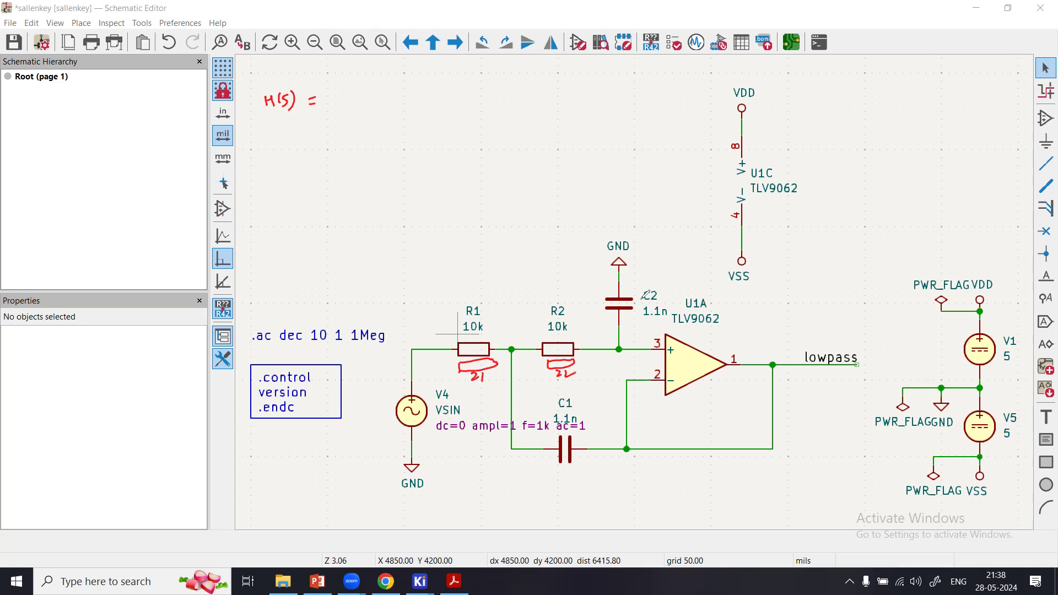
{"action": "left_click_drag", "start_coordinate": [642, 293], "coordinate": [643, 315]}
{"action": "left_click_drag", "start_coordinate": [653, 298], "coordinate": [673, 301]}
{"action": "left_click_drag", "start_coordinate": [555, 456], "coordinate": [594, 476]}
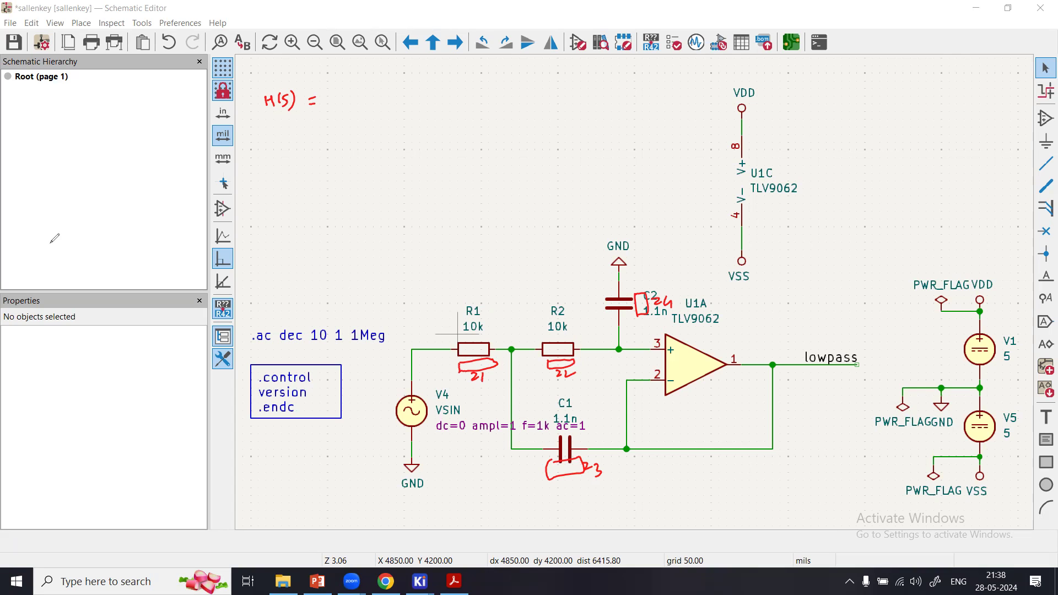
Replace the handwritten H(s) with Vo/Vin =.
{"action": "mouse_move", "coordinate": [312, 113]}
{"action": "left_mouse_down"}
{"action": "mouse_move", "coordinate": [289, 104]}
{"action": "mouse_move", "coordinate": [310, 101]}
{"action": "left_mouse_up"}
{"action": "mouse_move", "coordinate": [256, 79]}
{"action": "left_mouse_down"}
{"action": "mouse_move", "coordinate": [273, 86]}
{"action": "mouse_move", "coordinate": [272, 109]}
{"action": "mouse_move", "coordinate": [302, 86]}
{"action": "left_mouse_up"}
{"action": "left_click_drag", "start_coordinate": [296, 91], "coordinate": [302, 90]}
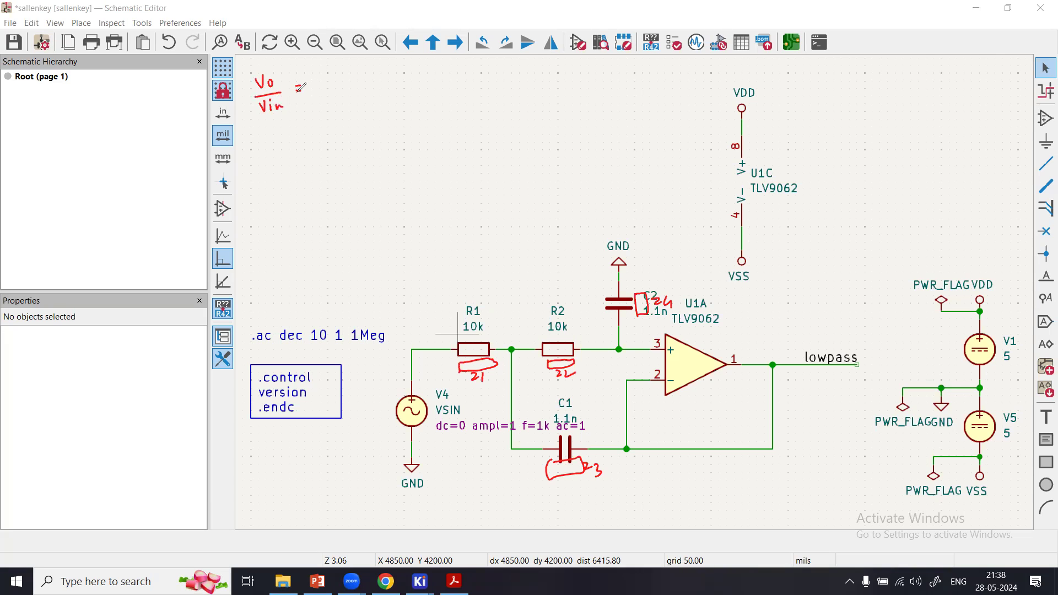
Complete the Vo/Vin formula as Z3Z4 over Z1Z2 + Z3(Z1 + Z2) + Z3Z4.
{"action": "left_click_drag", "start_coordinate": [348, 66], "coordinate": [390, 76]}
{"action": "left_click_drag", "start_coordinate": [393, 67], "coordinate": [397, 78]}
{"action": "left_click_drag", "start_coordinate": [323, 88], "coordinate": [513, 73]}
{"action": "mouse_move", "coordinate": [323, 104]}
{"action": "left_mouse_down"}
{"action": "mouse_move", "coordinate": [336, 114]}
{"action": "mouse_move", "coordinate": [370, 110]}
{"action": "left_mouse_up"}
{"action": "left_click_drag", "start_coordinate": [377, 102], "coordinate": [386, 111]}
{"action": "left_click_drag", "start_coordinate": [387, 103], "coordinate": [428, 105]}
{"action": "left_click_drag", "start_coordinate": [432, 101], "coordinate": [435, 104]}
{"action": "mouse_move", "coordinate": [439, 96]}
{"action": "left_mouse_down"}
{"action": "mouse_move", "coordinate": [462, 112]}
{"action": "mouse_move", "coordinate": [481, 97]}
{"action": "left_mouse_up"}
{"action": "mouse_move", "coordinate": [476, 94]}
{"action": "left_mouse_down"}
{"action": "mouse_move", "coordinate": [475, 103]}
{"action": "mouse_move", "coordinate": [526, 100]}
{"action": "left_mouse_up"}
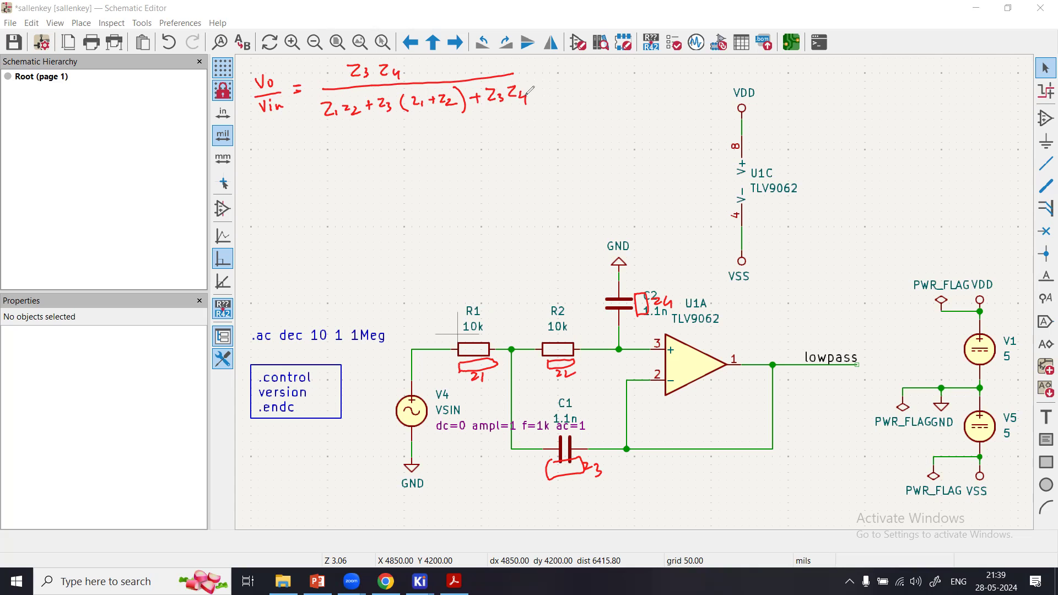
Point arrows at R1 and R2 and list Z1 and Z2 as resistances, Z3 = 1/(C1s) and Z4 = 1/(C2s).
{"action": "left_click_drag", "start_coordinate": [486, 296], "coordinate": [480, 309]}
{"action": "left_click_drag", "start_coordinate": [560, 292], "coordinate": [560, 303]}
{"action": "left_click", "coordinate": [336, 129]}
{"action": "left_click_drag", "start_coordinate": [631, 81], "coordinate": [643, 97]}
{"action": "mouse_move", "coordinate": [654, 82]}
{"action": "left_mouse_down"}
{"action": "mouse_move", "coordinate": [683, 90]}
{"action": "mouse_move", "coordinate": [656, 110]}
{"action": "mouse_move", "coordinate": [685, 106]}
{"action": "left_mouse_up"}
{"action": "mouse_move", "coordinate": [634, 128]}
{"action": "left_mouse_down"}
{"action": "mouse_move", "coordinate": [697, 132]}
{"action": "mouse_move", "coordinate": [682, 148]}
{"action": "left_mouse_up"}
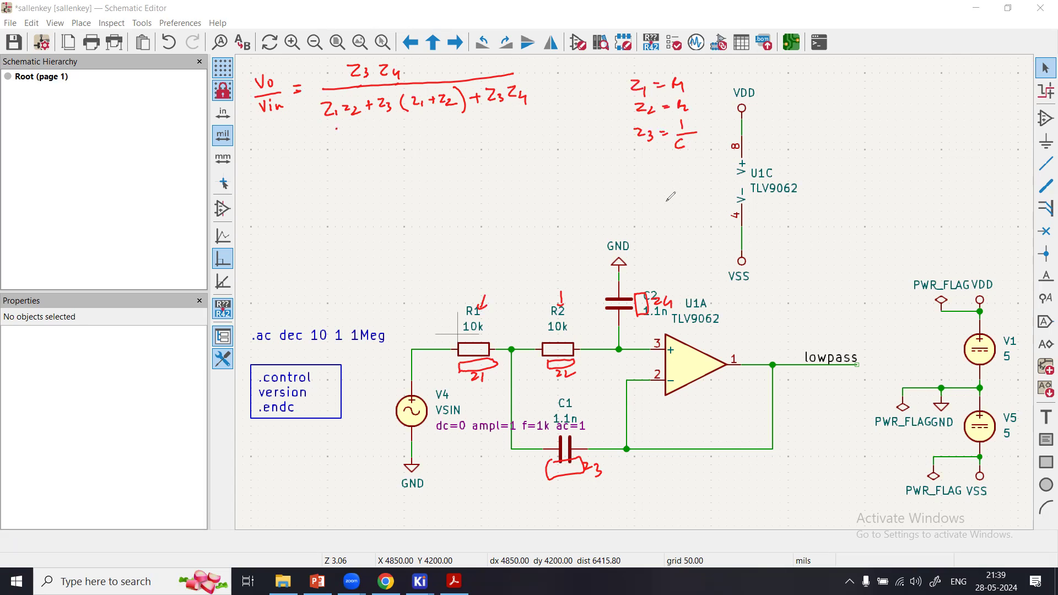
{"action": "left_click_drag", "start_coordinate": [695, 139], "coordinate": [692, 147]}
{"action": "left_click_drag", "start_coordinate": [639, 175], "coordinate": [678, 177]}
{"action": "mouse_move", "coordinate": [669, 183]}
{"action": "left_mouse_down"}
{"action": "mouse_move", "coordinate": [716, 178]}
{"action": "mouse_move", "coordinate": [689, 198]}
{"action": "mouse_move", "coordinate": [709, 195]}
{"action": "left_mouse_up"}
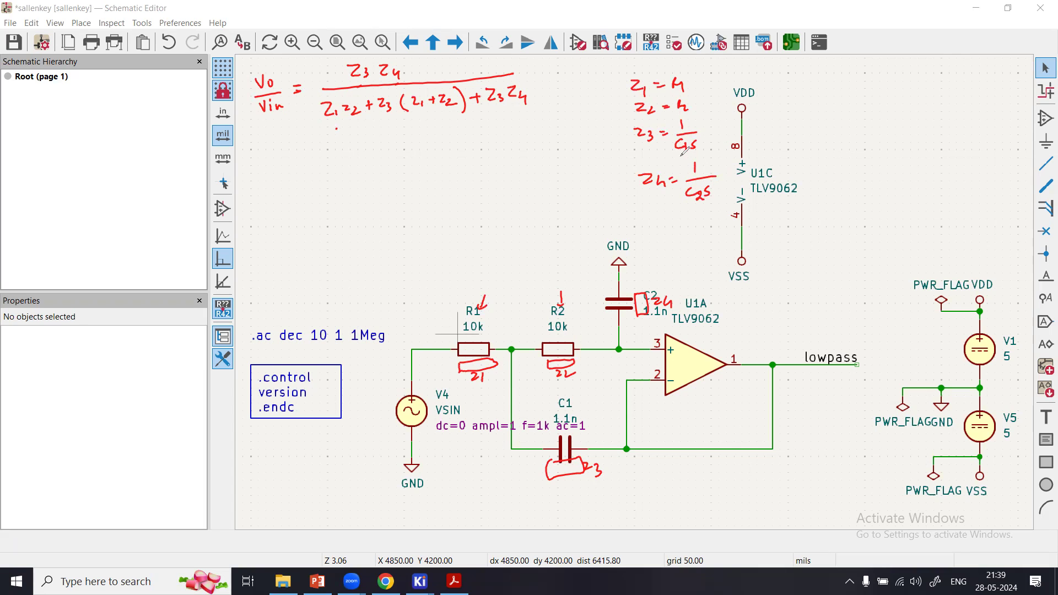
Draw an arrow from the impedance list to the Vo/Vin formula and write H(s) = below the formula.
{"action": "left_click_drag", "start_coordinate": [618, 114], "coordinate": [548, 102]}
{"action": "mouse_move", "coordinate": [562, 93]}
{"action": "left_mouse_down"}
{"action": "mouse_move", "coordinate": [547, 103]}
{"action": "mouse_move", "coordinate": [561, 110]}
{"action": "left_mouse_up"}
{"action": "mouse_move", "coordinate": [264, 170]}
{"action": "left_mouse_down"}
{"action": "mouse_move", "coordinate": [264, 182]}
{"action": "mouse_move", "coordinate": [271, 175]}
{"action": "left_mouse_up"}
{"action": "mouse_move", "coordinate": [271, 169]}
{"action": "left_mouse_down"}
{"action": "mouse_move", "coordinate": [271, 179]}
{"action": "mouse_move", "coordinate": [283, 179]}
{"action": "left_mouse_up"}
{"action": "mouse_move", "coordinate": [290, 167]}
{"action": "left_mouse_down"}
{"action": "mouse_move", "coordinate": [291, 180]}
{"action": "mouse_move", "coordinate": [321, 175]}
{"action": "left_mouse_up"}
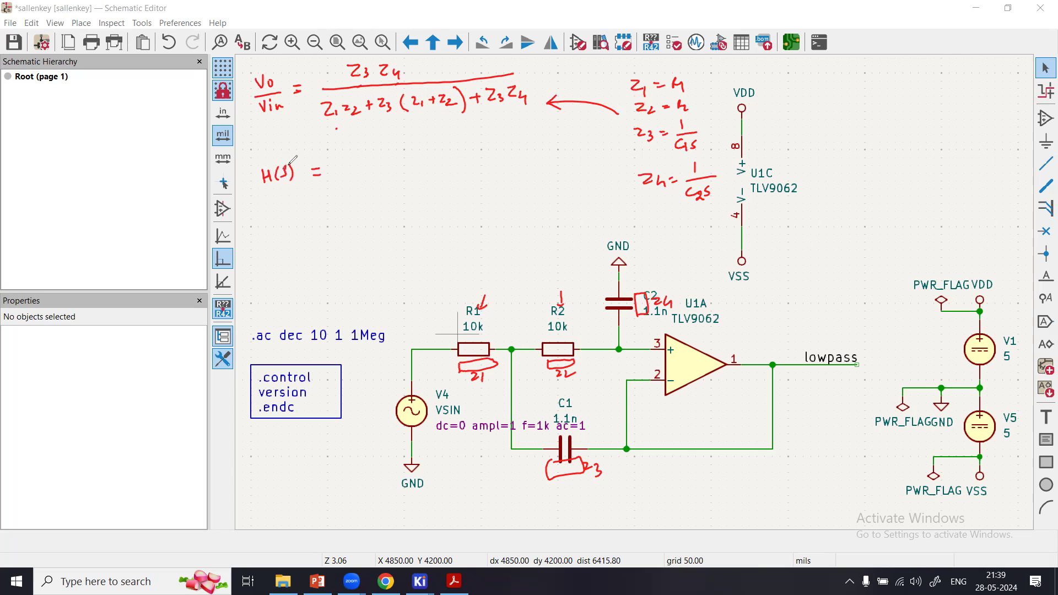
Complete H(s) with numerator ω0² and denominator s² + 2αs + ω0².
{"action": "left_click_drag", "start_coordinate": [373, 145], "coordinate": [398, 143]}
{"action": "left_click_drag", "start_coordinate": [340, 165], "coordinate": [463, 153]}
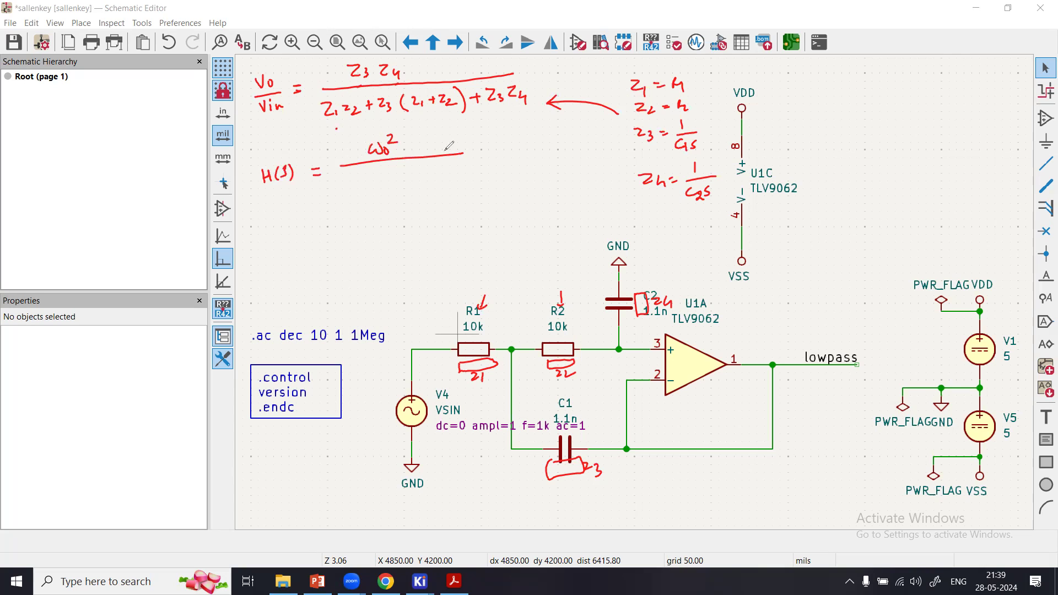
{"action": "left_click_drag", "start_coordinate": [348, 180], "coordinate": [338, 191]}
{"action": "left_click_drag", "start_coordinate": [347, 171], "coordinate": [369, 184]}
{"action": "mouse_move", "coordinate": [363, 178]}
{"action": "left_mouse_down"}
{"action": "mouse_move", "coordinate": [362, 191]}
{"action": "mouse_move", "coordinate": [427, 175]}
{"action": "left_mouse_up"}
{"action": "mouse_move", "coordinate": [421, 170]}
{"action": "left_mouse_down"}
{"action": "mouse_move", "coordinate": [421, 181]}
{"action": "mouse_move", "coordinate": [446, 169]}
{"action": "left_mouse_up"}
{"action": "left_click_drag", "start_coordinate": [450, 164], "coordinate": [460, 169]}
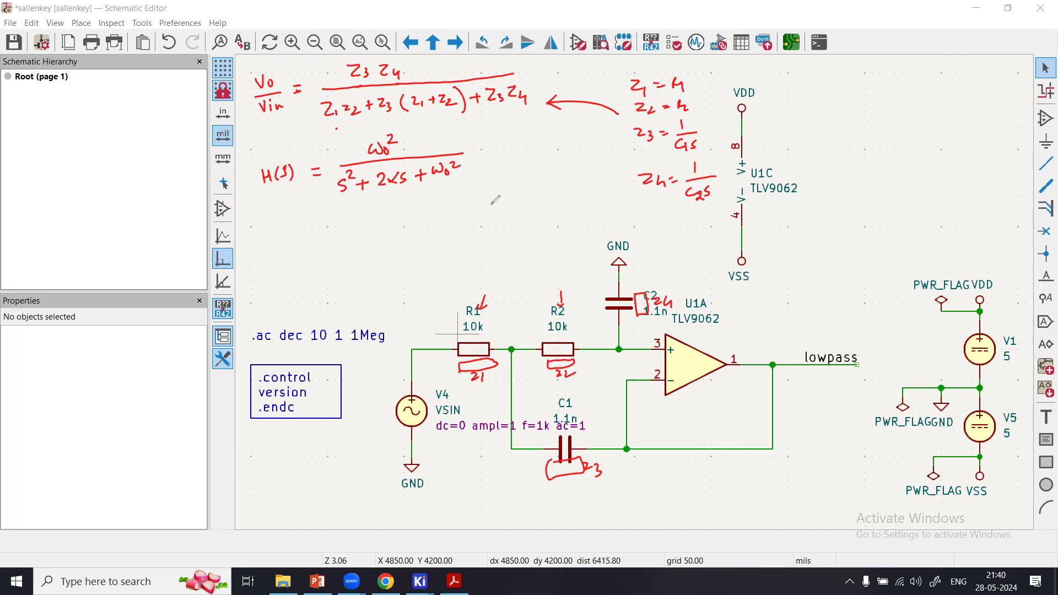
Write ω0 = 1/√(R1R2C1C2) with ω0 underlined, and draw an arrow to the circuit, ticking its resistors and capacitors.
{"action": "mouse_move", "coordinate": [509, 172]}
{"action": "left_mouse_down"}
{"action": "mouse_move", "coordinate": [527, 182]}
{"action": "mouse_move", "coordinate": [540, 174]}
{"action": "left_mouse_up"}
{"action": "left_click_drag", "start_coordinate": [531, 180], "coordinate": [540, 180]}
{"action": "mouse_move", "coordinate": [573, 173]}
{"action": "left_mouse_down"}
{"action": "mouse_move", "coordinate": [560, 186]}
{"action": "mouse_move", "coordinate": [611, 169]}
{"action": "mouse_move", "coordinate": [576, 185]}
{"action": "mouse_move", "coordinate": [634, 178]}
{"action": "left_mouse_up"}
{"action": "mouse_move", "coordinate": [574, 204]}
{"action": "left_mouse_down"}
{"action": "mouse_move", "coordinate": [567, 275]}
{"action": "mouse_move", "coordinate": [572, 267]}
{"action": "left_mouse_up"}
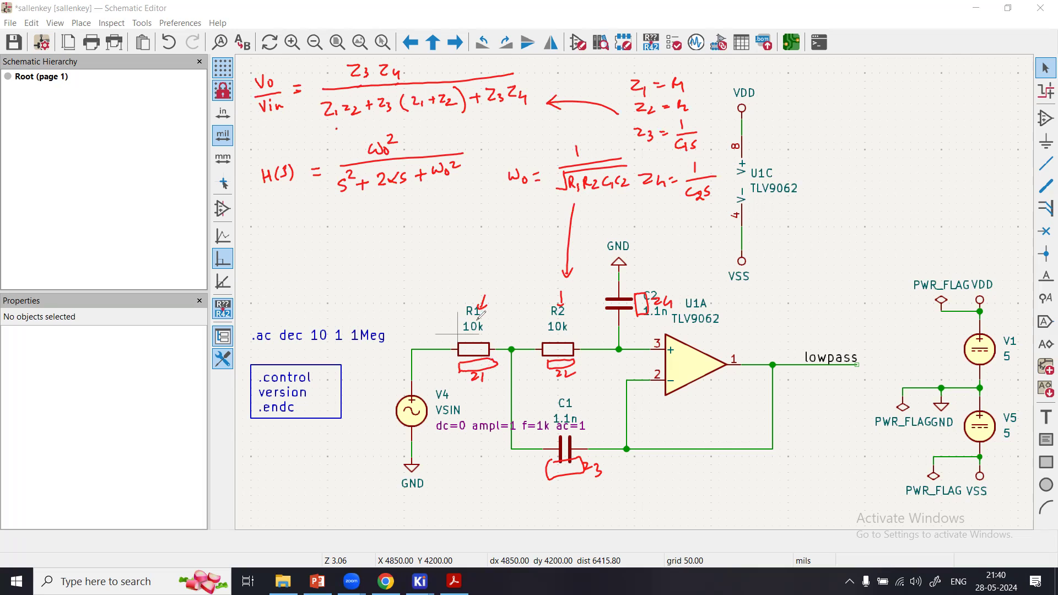
{"action": "left_click_drag", "start_coordinate": [562, 317], "coordinate": [558, 323]}
{"action": "left_click_drag", "start_coordinate": [514, 192], "coordinate": [530, 188]}
Write ω0 = 15 kHz beside the supply symbol, underline both sides and point an arrow at the value.
{"action": "mouse_move", "coordinate": [831, 212]}
{"action": "left_mouse_down"}
{"action": "mouse_move", "coordinate": [853, 211]}
{"action": "mouse_move", "coordinate": [851, 224]}
{"action": "left_mouse_up"}
{"action": "mouse_move", "coordinate": [860, 218]}
{"action": "left_mouse_down"}
{"action": "mouse_move", "coordinate": [899, 208]}
{"action": "mouse_move", "coordinate": [943, 224]}
{"action": "mouse_move", "coordinate": [916, 234]}
{"action": "left_mouse_up"}
{"action": "mouse_move", "coordinate": [889, 171]}
{"action": "left_mouse_down"}
{"action": "mouse_move", "coordinate": [871, 202]}
{"action": "mouse_move", "coordinate": [885, 195]}
{"action": "left_mouse_up"}
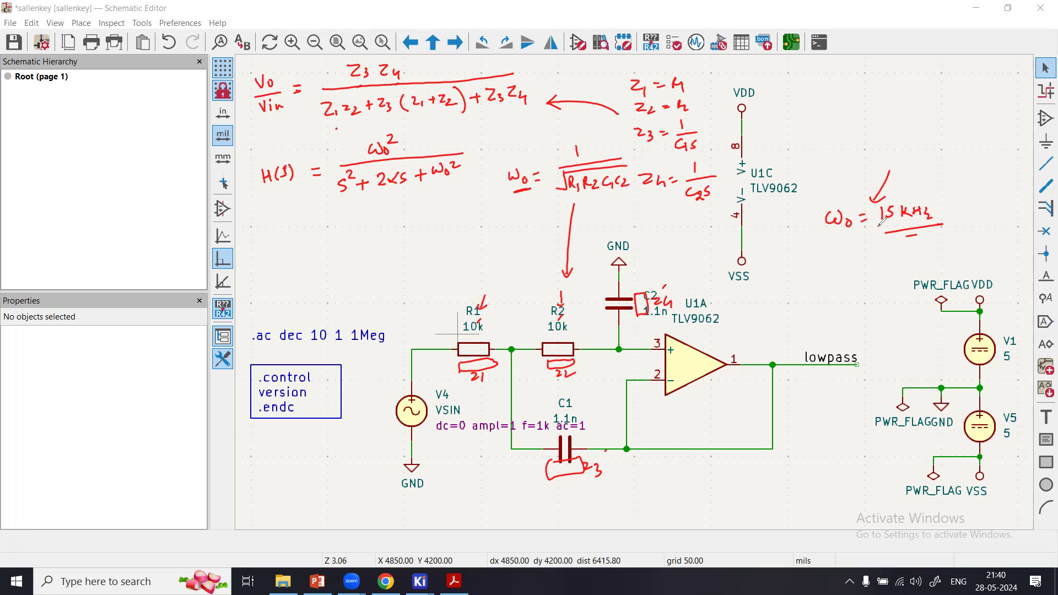
{"action": "left_click_drag", "start_coordinate": [846, 228], "coordinate": [826, 230]}
Mark the ω0 and H(s) formulas with arrows, link ω0² to the ω0 formula, and start a second H(s) = below.
{"action": "left_click_drag", "start_coordinate": [588, 206], "coordinate": [601, 205]}
{"action": "mouse_move", "coordinate": [291, 203]}
{"action": "left_mouse_down"}
{"action": "mouse_move", "coordinate": [303, 190]}
{"action": "mouse_move", "coordinate": [310, 198]}
{"action": "left_mouse_up"}
{"action": "left_click_drag", "start_coordinate": [253, 247], "coordinate": [258, 258]}
{"action": "left_click_drag", "start_coordinate": [253, 252], "coordinate": [260, 252]}
{"action": "left_click_drag", "start_coordinate": [405, 152], "coordinate": [523, 158]}
{"action": "left_click_drag", "start_coordinate": [523, 158], "coordinate": [516, 164]}
{"action": "mouse_move", "coordinate": [269, 243]}
{"action": "left_mouse_down"}
{"action": "mouse_move", "coordinate": [267, 256]}
{"action": "mouse_move", "coordinate": [279, 256]}
{"action": "left_mouse_up"}
{"action": "left_click_drag", "start_coordinate": [290, 247], "coordinate": [297, 246]}
{"action": "left_click_drag", "start_coordinate": [289, 252], "coordinate": [297, 251]}
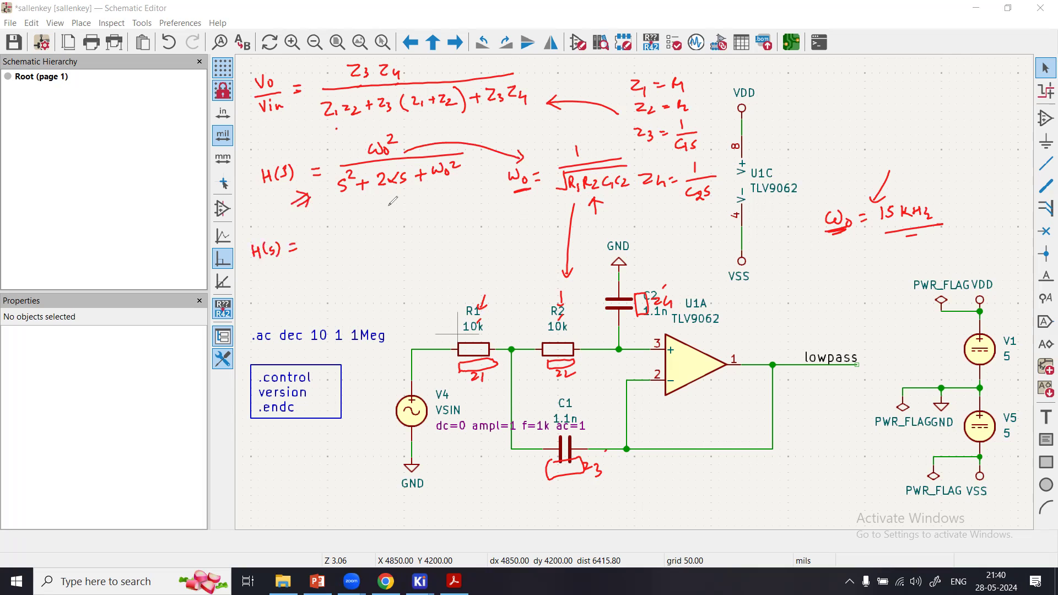
Write 1/(R1R2C1C2) as the second H(s) numerator above a long fraction bar.
{"action": "mouse_move", "coordinate": [358, 211]}
{"action": "left_mouse_down"}
{"action": "mouse_move", "coordinate": [395, 212]}
{"action": "mouse_move", "coordinate": [365, 228]}
{"action": "mouse_move", "coordinate": [400, 216]}
{"action": "mouse_move", "coordinate": [406, 226]}
{"action": "left_mouse_up"}
{"action": "left_click", "coordinate": [349, 233]}
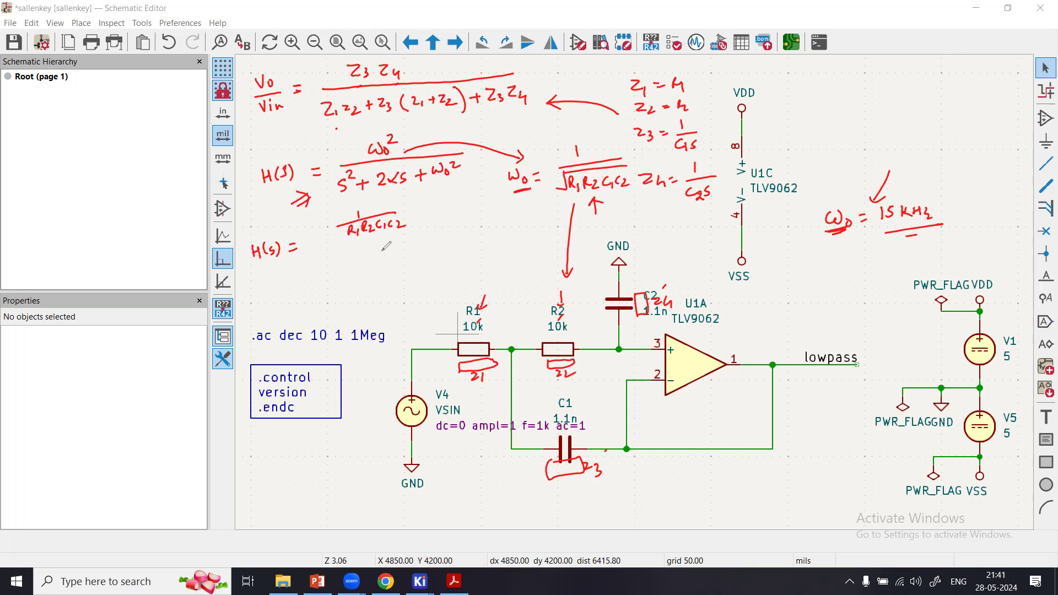
{"action": "left_click_drag", "start_coordinate": [320, 242], "coordinate": [492, 233]}
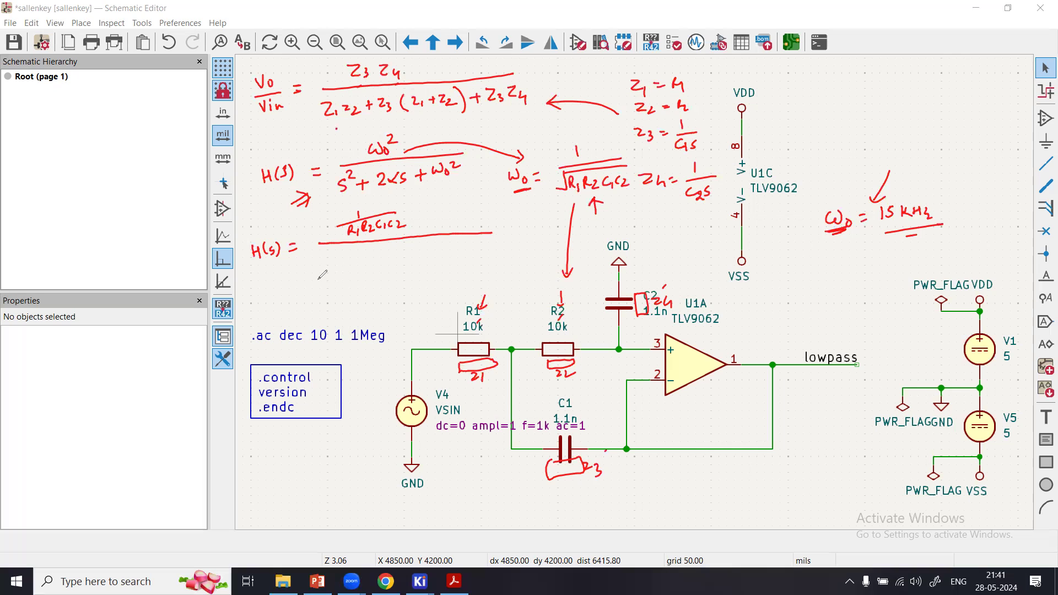
Write s² + s(1/(R1C1) + 1/(R2C1)) + in the second H(s) denominator.
{"action": "left_click_drag", "start_coordinate": [328, 257], "coordinate": [321, 271]}
{"action": "left_click_drag", "start_coordinate": [325, 252], "coordinate": [345, 266]}
{"action": "left_click_drag", "start_coordinate": [340, 262], "coordinate": [349, 270]}
{"action": "mouse_move", "coordinate": [373, 255]}
{"action": "left_mouse_down"}
{"action": "mouse_move", "coordinate": [368, 283]}
{"action": "mouse_move", "coordinate": [380, 257]}
{"action": "left_mouse_up"}
{"action": "mouse_move", "coordinate": [374, 261]}
{"action": "left_mouse_down"}
{"action": "mouse_move", "coordinate": [393, 258]}
{"action": "mouse_move", "coordinate": [380, 275]}
{"action": "left_mouse_up"}
{"action": "left_click_drag", "start_coordinate": [382, 267], "coordinate": [387, 275]}
{"action": "mouse_move", "coordinate": [393, 263]}
{"action": "left_mouse_down"}
{"action": "mouse_move", "coordinate": [393, 273]}
{"action": "mouse_move", "coordinate": [414, 253]}
{"action": "left_mouse_up"}
{"action": "mouse_move", "coordinate": [408, 248]}
{"action": "left_mouse_down"}
{"action": "mouse_move", "coordinate": [409, 259]}
{"action": "mouse_move", "coordinate": [425, 252]}
{"action": "left_mouse_up"}
{"action": "mouse_move", "coordinate": [419, 256]}
{"action": "left_mouse_down"}
{"action": "mouse_move", "coordinate": [436, 252]}
{"action": "mouse_move", "coordinate": [417, 272]}
{"action": "mouse_move", "coordinate": [431, 272]}
{"action": "left_mouse_up"}
{"action": "mouse_move", "coordinate": [438, 260]}
{"action": "left_mouse_down"}
{"action": "mouse_move", "coordinate": [442, 273]}
{"action": "mouse_move", "coordinate": [463, 250]}
{"action": "left_mouse_up"}
Finish the second H(s) denominator with the term 1/(R1R2C1C2) and draw an arrow to it from ω0² above.
{"action": "mouse_move", "coordinate": [457, 245]}
{"action": "left_mouse_down"}
{"action": "mouse_move", "coordinate": [457, 258]}
{"action": "mouse_move", "coordinate": [531, 244]}
{"action": "left_mouse_up"}
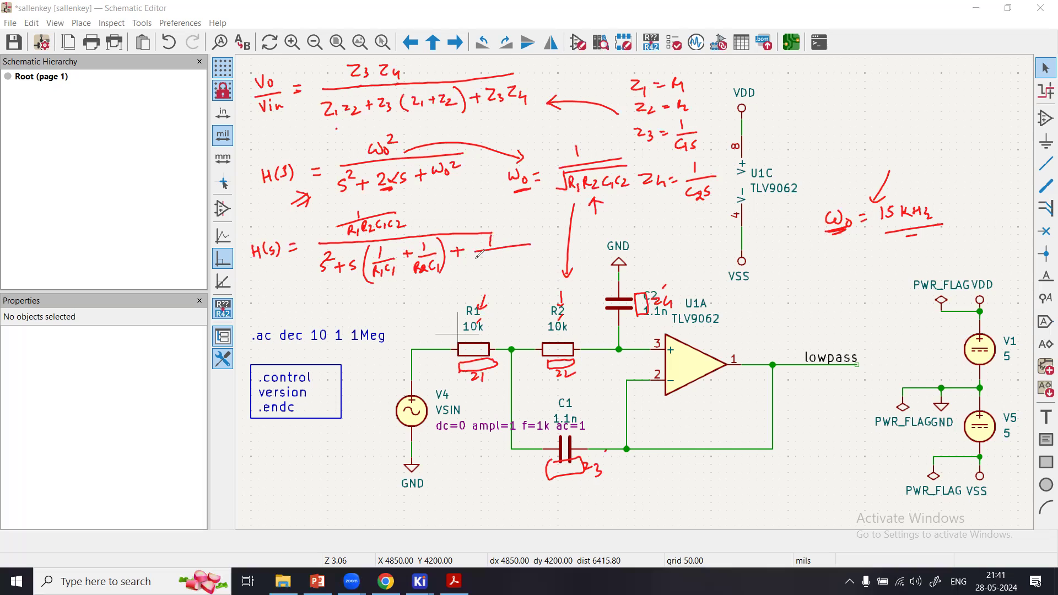
{"action": "left_click_drag", "start_coordinate": [473, 259], "coordinate": [502, 266]}
{"action": "left_click_drag", "start_coordinate": [452, 181], "coordinate": [477, 231]}
{"action": "mouse_move", "coordinate": [470, 220]}
{"action": "left_mouse_down"}
{"action": "mouse_move", "coordinate": [477, 231]}
{"action": "mouse_move", "coordinate": [487, 219]}
{"action": "left_mouse_up"}
{"action": "mouse_move", "coordinate": [514, 258]}
{"action": "left_mouse_down"}
{"action": "mouse_move", "coordinate": [509, 267]}
{"action": "mouse_move", "coordinate": [521, 268]}
{"action": "left_mouse_up"}
{"action": "mouse_move", "coordinate": [530, 257]}
{"action": "left_mouse_down"}
{"action": "mouse_move", "coordinate": [526, 267]}
{"action": "mouse_move", "coordinate": [545, 265]}
{"action": "left_mouse_up"}
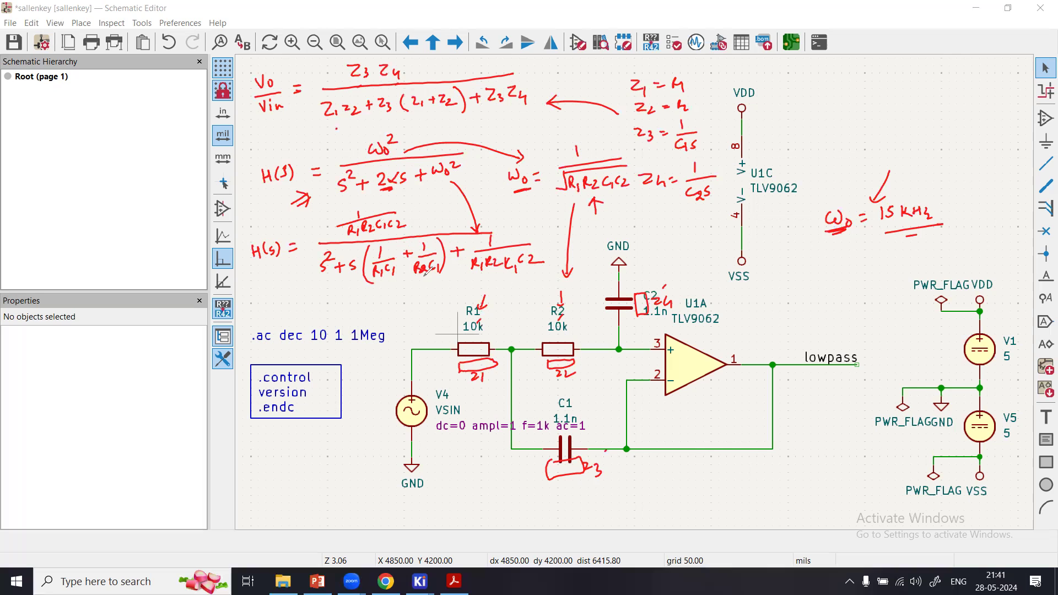
Mark the expanded H(s) with an arrow and list ω0, α, Q and H(s) beside VDD with a closing brace.
{"action": "mouse_move", "coordinate": [282, 293]}
{"action": "left_mouse_down"}
{"action": "mouse_move", "coordinate": [310, 283]}
{"action": "mouse_move", "coordinate": [302, 292]}
{"action": "left_mouse_up"}
{"action": "mouse_move", "coordinate": [834, 109]}
{"action": "left_mouse_down"}
{"action": "mouse_move", "coordinate": [832, 166]}
{"action": "mouse_move", "coordinate": [817, 193]}
{"action": "left_mouse_up"}
{"action": "left_click_drag", "start_coordinate": [824, 177], "coordinate": [823, 185]}
{"action": "mouse_move", "coordinate": [828, 178]}
{"action": "left_mouse_down"}
{"action": "mouse_move", "coordinate": [827, 194]}
{"action": "mouse_move", "coordinate": [839, 193]}
{"action": "left_mouse_up"}
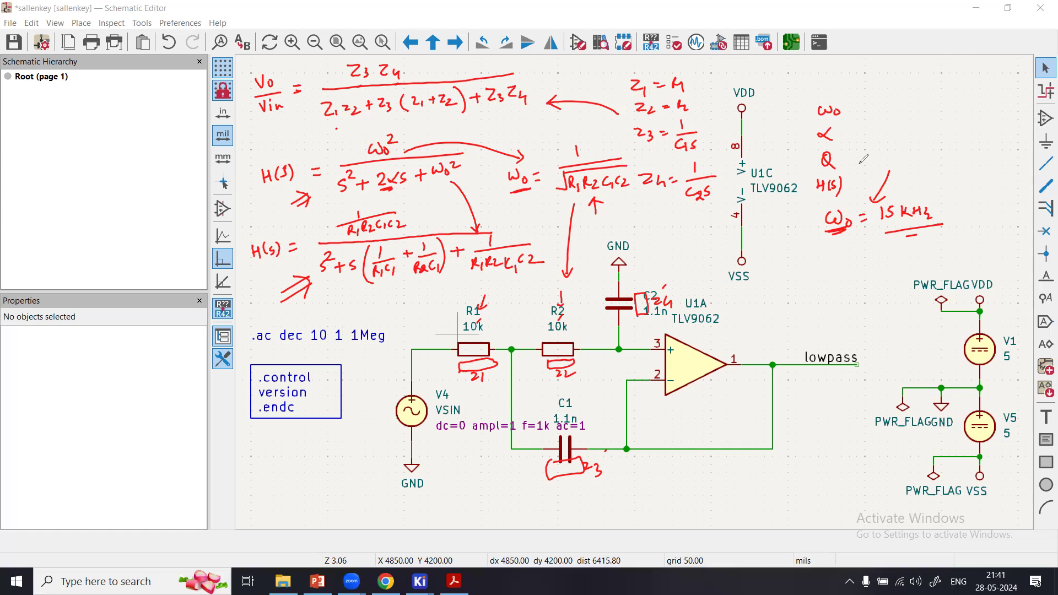
{"action": "left_click_drag", "start_coordinate": [856, 111], "coordinate": [857, 187]}
Write H(s) = below the op-amp, add arrows at the op-amp and expanded H(s), and put an opening brace on the parameter list.
{"action": "left_click_drag", "start_coordinate": [634, 466], "coordinate": [635, 482]}
{"action": "left_click_drag", "start_coordinate": [635, 474], "coordinate": [643, 482]}
{"action": "mouse_move", "coordinate": [652, 464]}
{"action": "left_mouse_down"}
{"action": "mouse_move", "coordinate": [650, 483]}
{"action": "mouse_move", "coordinate": [661, 485]}
{"action": "left_mouse_up"}
{"action": "mouse_move", "coordinate": [670, 430]}
{"action": "left_mouse_down"}
{"action": "mouse_move", "coordinate": [692, 410]}
{"action": "mouse_move", "coordinate": [693, 424]}
{"action": "left_mouse_up"}
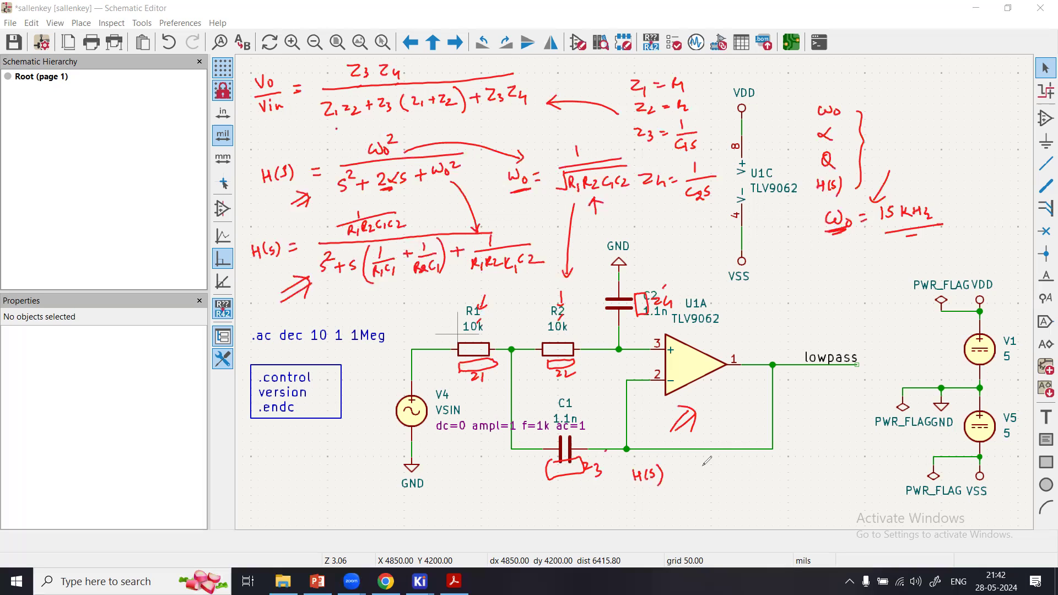
{"action": "left_click_drag", "start_coordinate": [673, 471], "coordinate": [683, 469]}
{"action": "left_click_drag", "start_coordinate": [673, 475], "coordinate": [684, 473]}
{"action": "left_click_drag", "start_coordinate": [816, 108], "coordinate": [813, 191]}
{"action": "left_click_drag", "start_coordinate": [242, 215], "coordinate": [258, 234]}
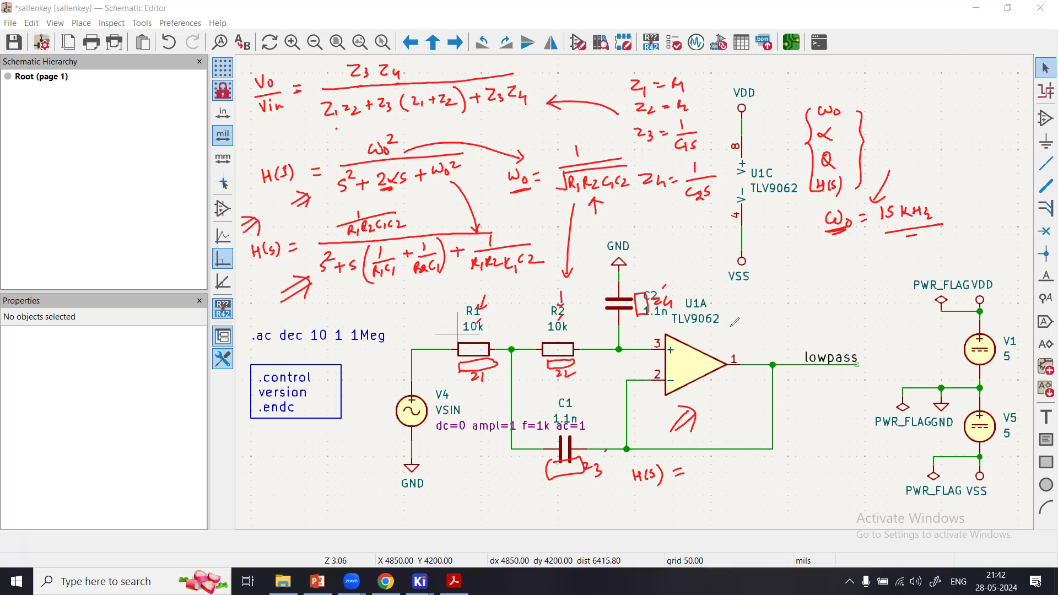
Complete the H(s) equation below the op-amp as 1 over 1 + C2(R1+R2)s + C1C2R1R2s².
{"action": "left_click_drag", "start_coordinate": [780, 450], "coordinate": [779, 456]}
{"action": "left_click_drag", "start_coordinate": [711, 468], "coordinate": [918, 455]}
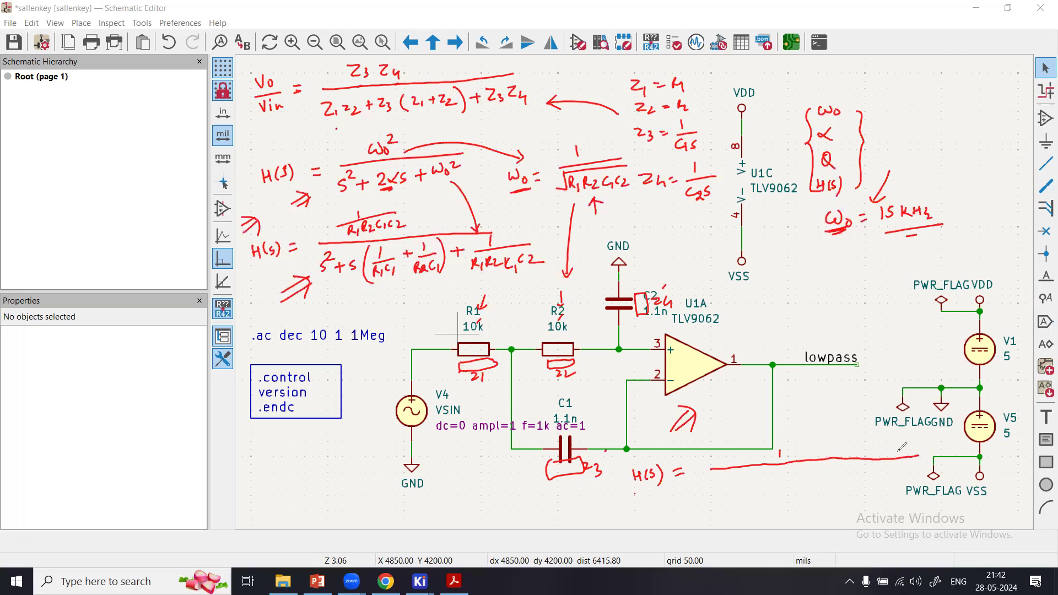
{"action": "left_click_drag", "start_coordinate": [705, 480], "coordinate": [704, 495]}
{"action": "left_click_drag", "start_coordinate": [710, 487], "coordinate": [721, 486]}
{"action": "mouse_move", "coordinate": [715, 481]}
{"action": "left_mouse_down"}
{"action": "mouse_move", "coordinate": [714, 493]}
{"action": "mouse_move", "coordinate": [754, 493]}
{"action": "left_mouse_up"}
{"action": "mouse_move", "coordinate": [755, 482]}
{"action": "left_mouse_down"}
{"action": "mouse_move", "coordinate": [790, 495]}
{"action": "mouse_move", "coordinate": [796, 485]}
{"action": "left_mouse_up"}
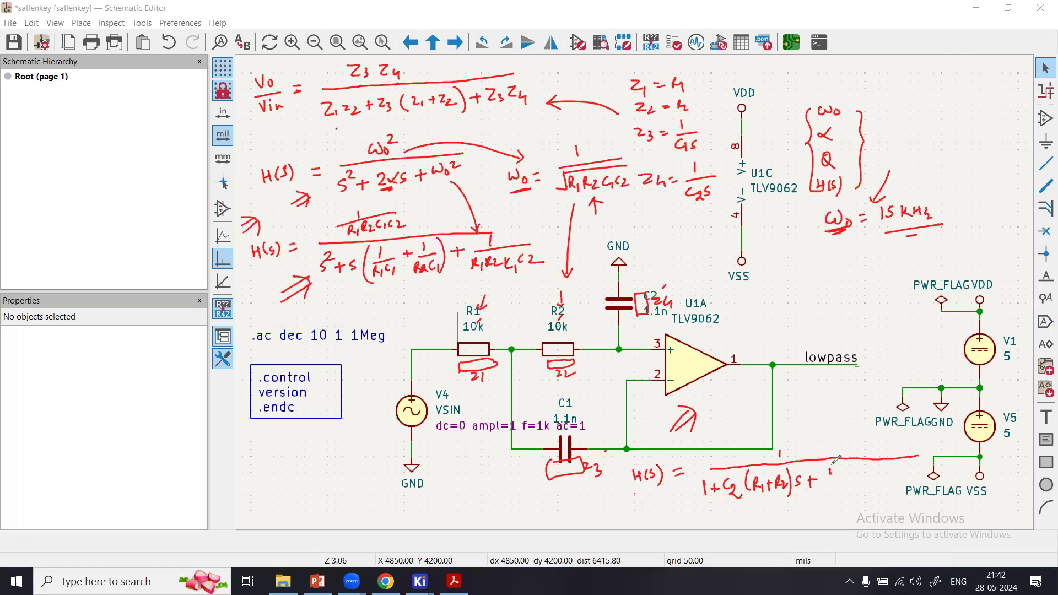
{"action": "mouse_move", "coordinate": [832, 469]}
{"action": "left_mouse_down"}
{"action": "mouse_move", "coordinate": [858, 484]}
{"action": "mouse_move", "coordinate": [899, 468]}
{"action": "left_mouse_up"}
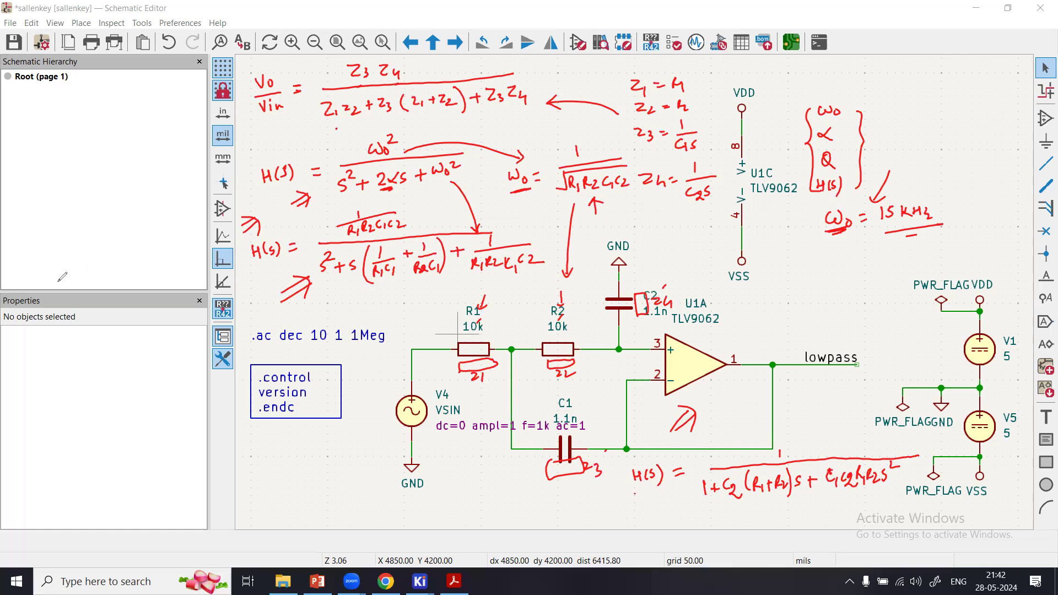
Bracket the s term as 2α/ω0 = 1/(ω0Q) and the s² term as 1/ω0², and mark the space between them with an arrow.
{"action": "mouse_move", "coordinate": [898, 485]}
{"action": "left_mouse_down"}
{"action": "mouse_move", "coordinate": [833, 486]}
{"action": "mouse_move", "coordinate": [851, 512]}
{"action": "mouse_move", "coordinate": [884, 505]}
{"action": "left_mouse_up"}
{"action": "mouse_move", "coordinate": [719, 498]}
{"action": "left_mouse_down"}
{"action": "mouse_move", "coordinate": [803, 494]}
{"action": "mouse_move", "coordinate": [734, 524]}
{"action": "mouse_move", "coordinate": [756, 522]}
{"action": "mouse_move", "coordinate": [765, 506]}
{"action": "left_mouse_up"}
{"action": "left_click_drag", "start_coordinate": [759, 510], "coordinate": [777, 508]}
{"action": "mouse_move", "coordinate": [783, 502]}
{"action": "left_mouse_down"}
{"action": "mouse_move", "coordinate": [774, 520]}
{"action": "mouse_move", "coordinate": [795, 521]}
{"action": "left_mouse_up"}
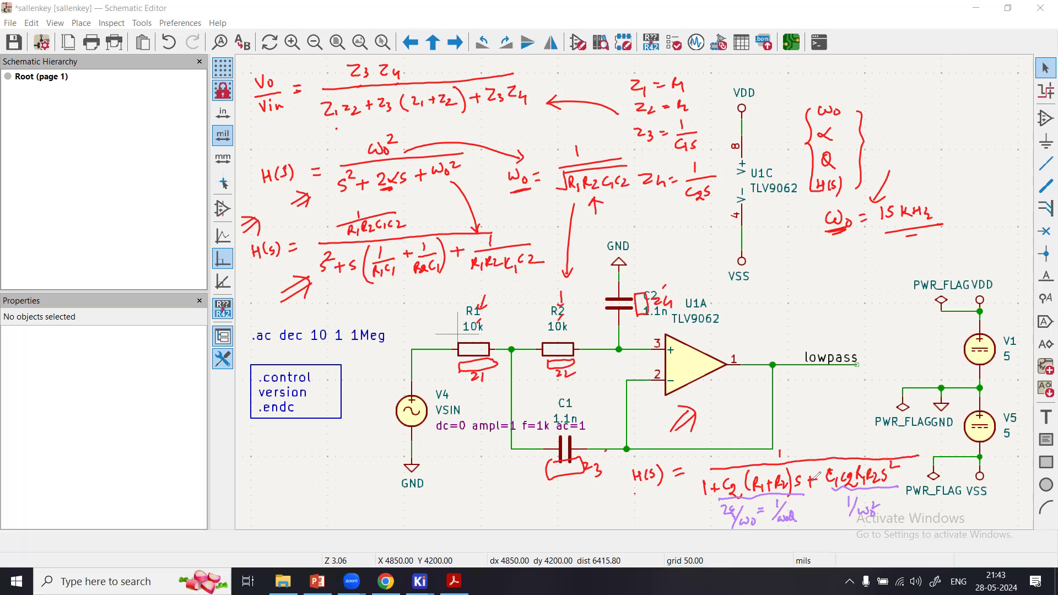
{"action": "left_click_drag", "start_coordinate": [812, 499], "coordinate": [821, 512]}
Write R1 = mR, R2 = R/m, C1 = nC and C2 = C/n below the control text block, closed with a brace.
{"action": "left_click_drag", "start_coordinate": [251, 442], "coordinate": [260, 452]}
{"action": "left_click_drag", "start_coordinate": [263, 448], "coordinate": [274, 448]}
{"action": "left_click_drag", "start_coordinate": [267, 451], "coordinate": [289, 451]}
{"action": "left_click_drag", "start_coordinate": [292, 440], "coordinate": [293, 452]}
{"action": "mouse_move", "coordinate": [292, 440]}
{"action": "left_mouse_down"}
{"action": "mouse_move", "coordinate": [301, 452]}
{"action": "mouse_move", "coordinate": [261, 478]}
{"action": "mouse_move", "coordinate": [280, 475]}
{"action": "left_mouse_up"}
{"action": "left_click_drag", "start_coordinate": [274, 479], "coordinate": [281, 479]}
{"action": "left_click_drag", "start_coordinate": [287, 467], "coordinate": [293, 472]}
{"action": "left_click_drag", "start_coordinate": [299, 464], "coordinate": [294, 483]}
{"action": "left_click_drag", "start_coordinate": [300, 472], "coordinate": [313, 477]}
{"action": "left_click_drag", "start_coordinate": [256, 502], "coordinate": [277, 505]}
{"action": "left_click_drag", "start_coordinate": [286, 507], "coordinate": [307, 505]}
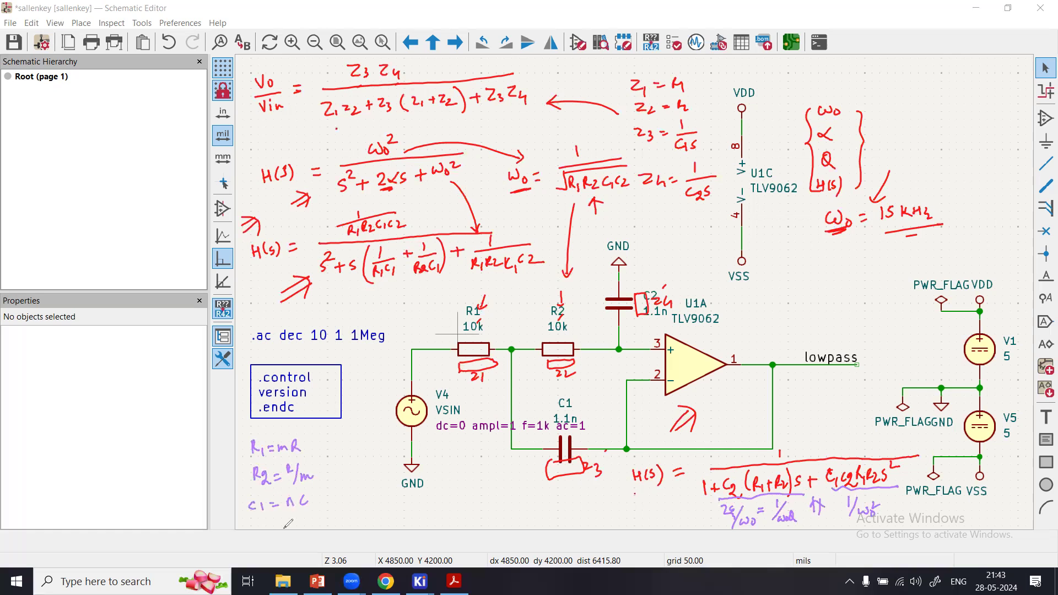
{"action": "left_click_drag", "start_coordinate": [271, 520], "coordinate": [320, 527]}
{"action": "left_click_drag", "start_coordinate": [317, 434], "coordinate": [318, 526]}
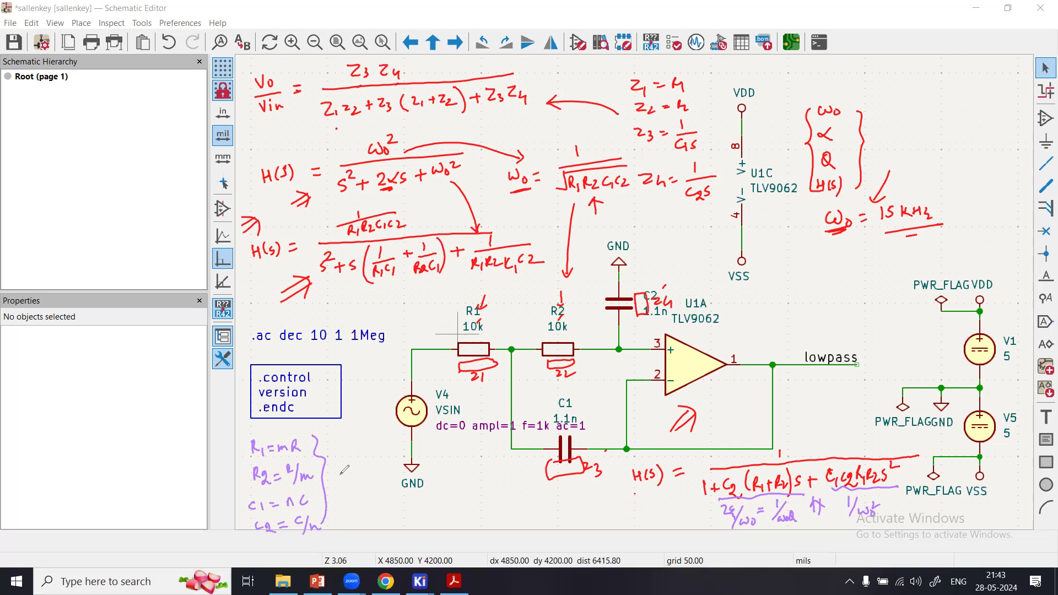
Write ω0 = 1/RC beside the brace and circle the square-root formula for ω0.
{"action": "left_click_drag", "start_coordinate": [347, 471], "coordinate": [368, 476]}
{"action": "left_click_drag", "start_coordinate": [362, 483], "coordinate": [368, 482]}
{"action": "mouse_move", "coordinate": [594, 131]}
{"action": "left_mouse_down"}
{"action": "mouse_move", "coordinate": [499, 184]}
{"action": "mouse_move", "coordinate": [608, 132]}
{"action": "left_mouse_up"}
{"action": "left_click_drag", "start_coordinate": [385, 454], "coordinate": [395, 470]}
{"action": "left_click_drag", "start_coordinate": [382, 477], "coordinate": [392, 489]}
Write R1 = R2 near C1, point an arrow at ω0 = 1/RC, and circle the square-root ω0 formula again.
{"action": "mouse_move", "coordinate": [408, 480]}
{"action": "left_mouse_down"}
{"action": "mouse_move", "coordinate": [407, 489]}
{"action": "mouse_move", "coordinate": [476, 501]}
{"action": "mouse_move", "coordinate": [491, 492]}
{"action": "left_mouse_up"}
{"action": "left_click_drag", "start_coordinate": [484, 498], "coordinate": [513, 499]}
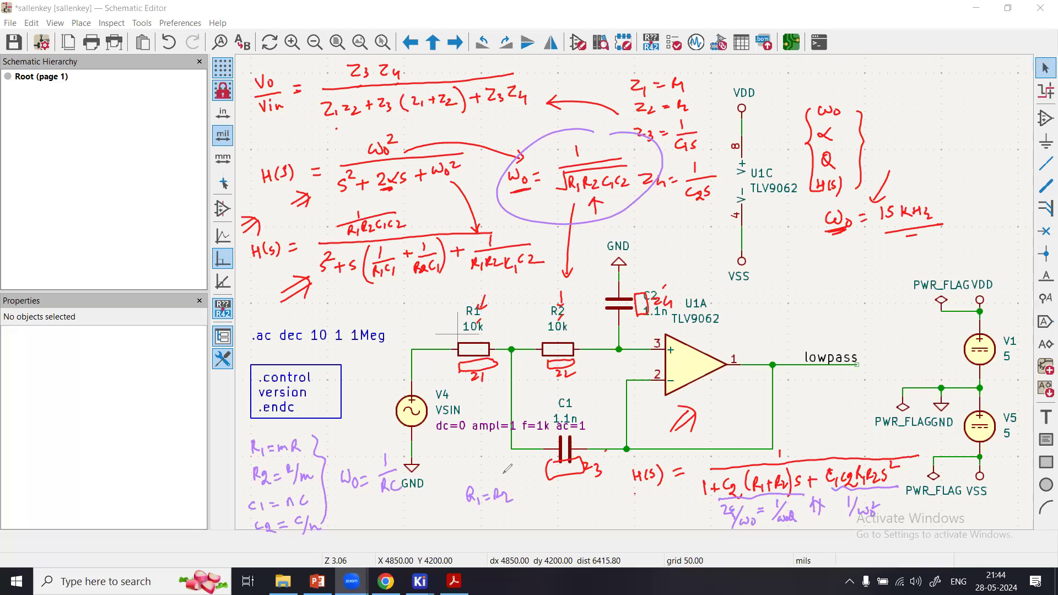
{"action": "mouse_move", "coordinate": [316, 436]}
{"action": "left_mouse_down"}
{"action": "mouse_move", "coordinate": [326, 487]}
{"action": "mouse_move", "coordinate": [355, 503]}
{"action": "left_mouse_up"}
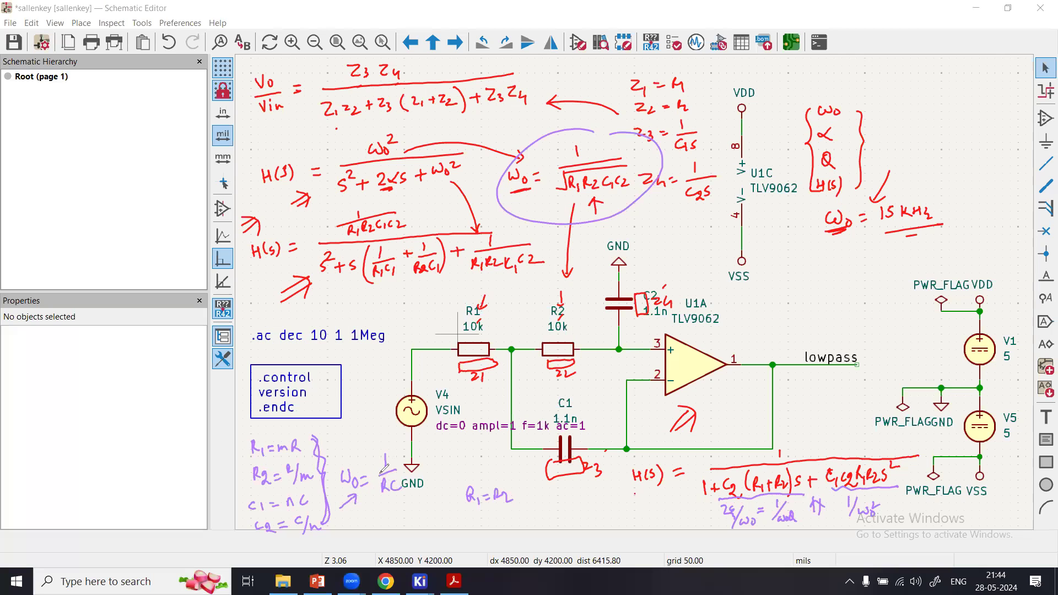
{"action": "mouse_move", "coordinate": [531, 208]}
{"action": "left_mouse_down"}
{"action": "mouse_move", "coordinate": [630, 194]}
{"action": "mouse_move", "coordinate": [512, 182]}
{"action": "mouse_move", "coordinate": [521, 194]}
{"action": "left_mouse_up"}
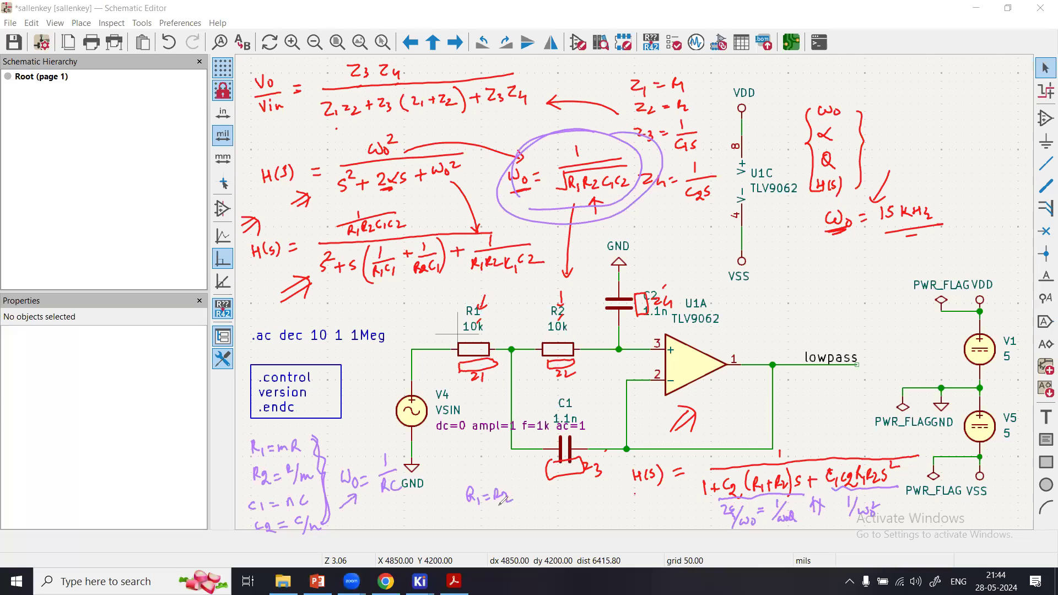
Underline R1 = R2 and both 10k resistor values, and write C1 = C2 with an arrow to 1/RC.
{"action": "left_click_drag", "start_coordinate": [471, 510], "coordinate": [503, 507]}
{"action": "left_click_drag", "start_coordinate": [455, 335], "coordinate": [487, 332]}
{"action": "left_click_drag", "start_coordinate": [542, 337], "coordinate": [571, 335]}
{"action": "mouse_move", "coordinate": [486, 514]}
{"action": "left_mouse_down"}
{"action": "mouse_move", "coordinate": [494, 525]}
{"action": "mouse_move", "coordinate": [537, 523]}
{"action": "left_mouse_up"}
{"action": "mouse_move", "coordinate": [524, 530]}
{"action": "left_mouse_down"}
{"action": "mouse_move", "coordinate": [500, 535]}
{"action": "mouse_move", "coordinate": [530, 522]}
{"action": "mouse_move", "coordinate": [408, 508]}
{"action": "left_mouse_up"}
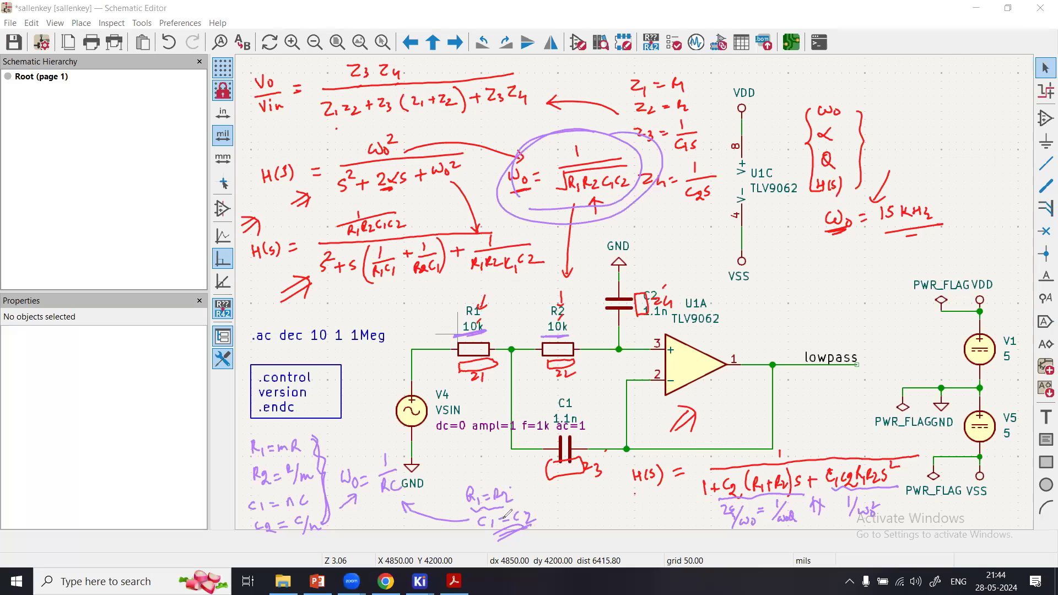
Circle the 15 kHz target, write R = 10 kΩ and C = ? beneath it, and circle ω0 = 1/RC.
{"action": "left_click_drag", "start_coordinate": [533, 210], "coordinate": [558, 197]}
{"action": "left_click_drag", "start_coordinate": [365, 436], "coordinate": [365, 477]}
{"action": "left_click_drag", "start_coordinate": [388, 495], "coordinate": [380, 504]}
{"action": "left_click_drag", "start_coordinate": [936, 185], "coordinate": [943, 193]}
{"action": "mouse_move", "coordinate": [807, 260]}
{"action": "left_mouse_down"}
{"action": "mouse_move", "coordinate": [808, 274]}
{"action": "mouse_move", "coordinate": [859, 260]}
{"action": "mouse_move", "coordinate": [802, 289]}
{"action": "mouse_move", "coordinate": [814, 298]}
{"action": "mouse_move", "coordinate": [831, 286]}
{"action": "mouse_move", "coordinate": [817, 296]}
{"action": "left_mouse_up"}
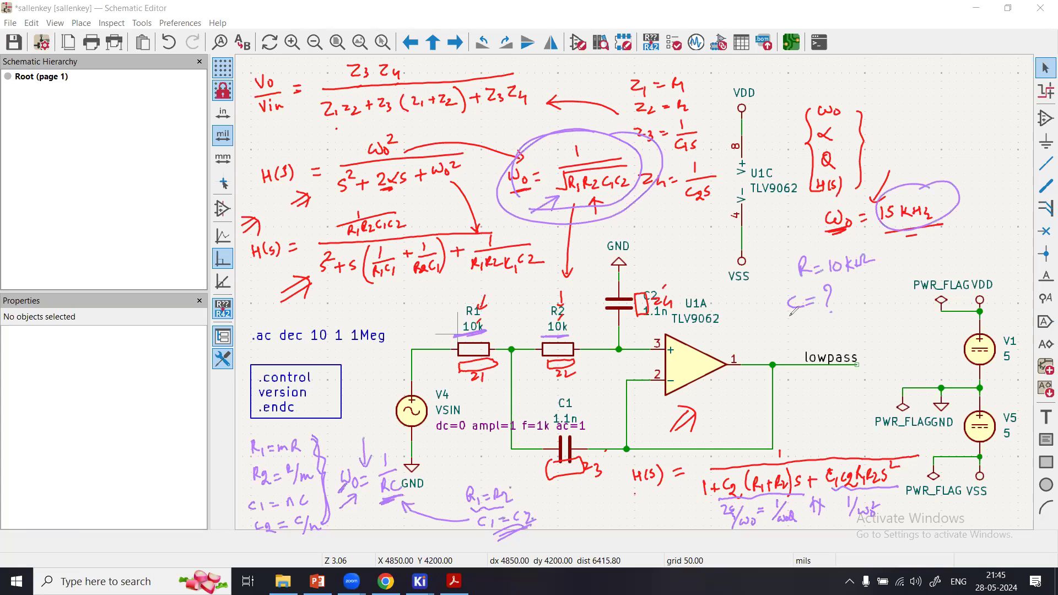
{"action": "mouse_move", "coordinate": [430, 445]}
{"action": "left_mouse_down"}
{"action": "mouse_move", "coordinate": [346, 471]}
{"action": "mouse_move", "coordinate": [418, 437]}
{"action": "left_mouse_up"}
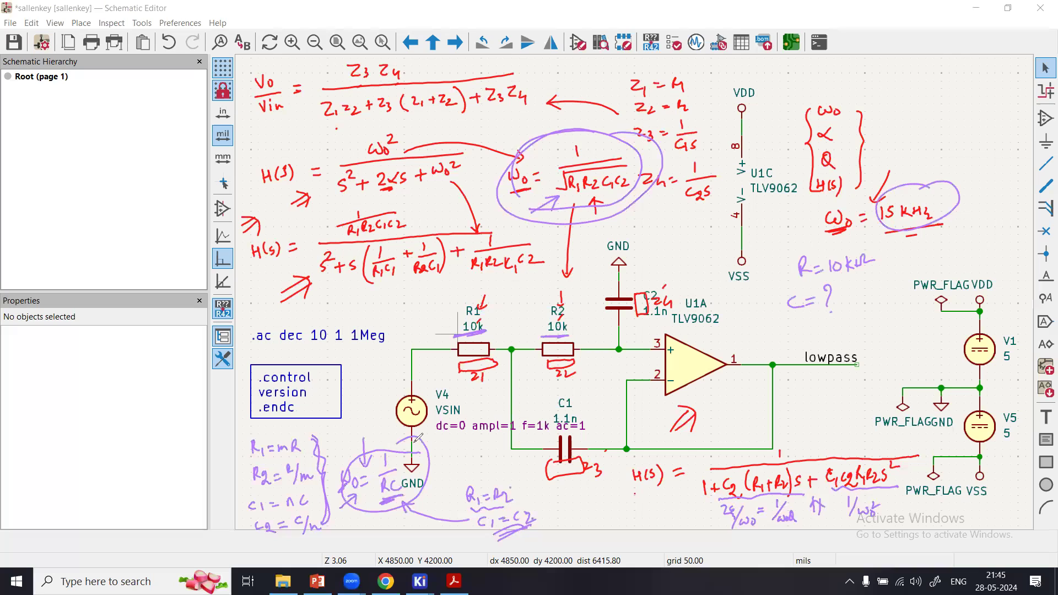
{"action": "left_click_drag", "start_coordinate": [663, 315], "coordinate": [642, 320]}
Clear all drawn annotations, mark R1, R2, C2 and C1 on the bare schematic, and select op-amp U1A.
{"action": "left_click", "coordinate": [94, 379]}
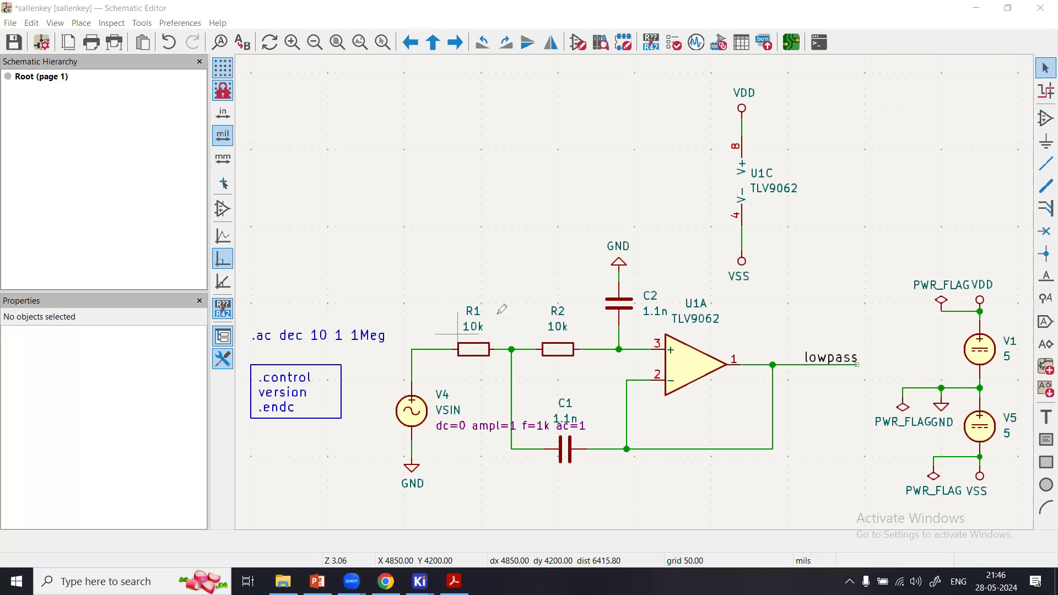
{"action": "left_click_drag", "start_coordinate": [474, 343], "coordinate": [480, 310]}
{"action": "left_click_drag", "start_coordinate": [556, 311], "coordinate": [555, 312]}
{"action": "mouse_move", "coordinate": [660, 287]}
{"action": "left_mouse_down"}
{"action": "mouse_move", "coordinate": [640, 301]}
{"action": "mouse_move", "coordinate": [659, 298]}
{"action": "left_mouse_up"}
{"action": "mouse_move", "coordinate": [559, 401]}
{"action": "left_mouse_down"}
{"action": "mouse_move", "coordinate": [573, 441]}
{"action": "mouse_move", "coordinate": [561, 400]}
{"action": "left_mouse_up"}
{"action": "left_click_drag", "start_coordinate": [805, 282], "coordinate": [867, 287]}
{"action": "left_click_drag", "start_coordinate": [870, 282], "coordinate": [888, 286]}
{"action": "left_click", "coordinate": [690, 365]}
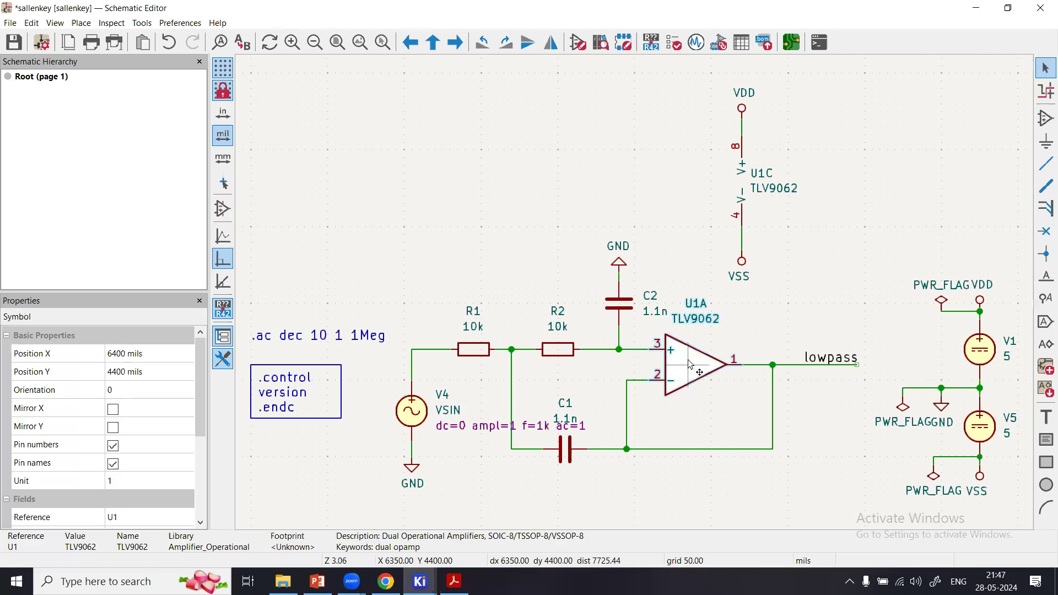
Pick the resistor symbol R from the library using the filter r, and cancel its placement.
{"action": "left_click", "coordinate": [1046, 117]}
{"action": "left_click", "coordinate": [577, 223]}
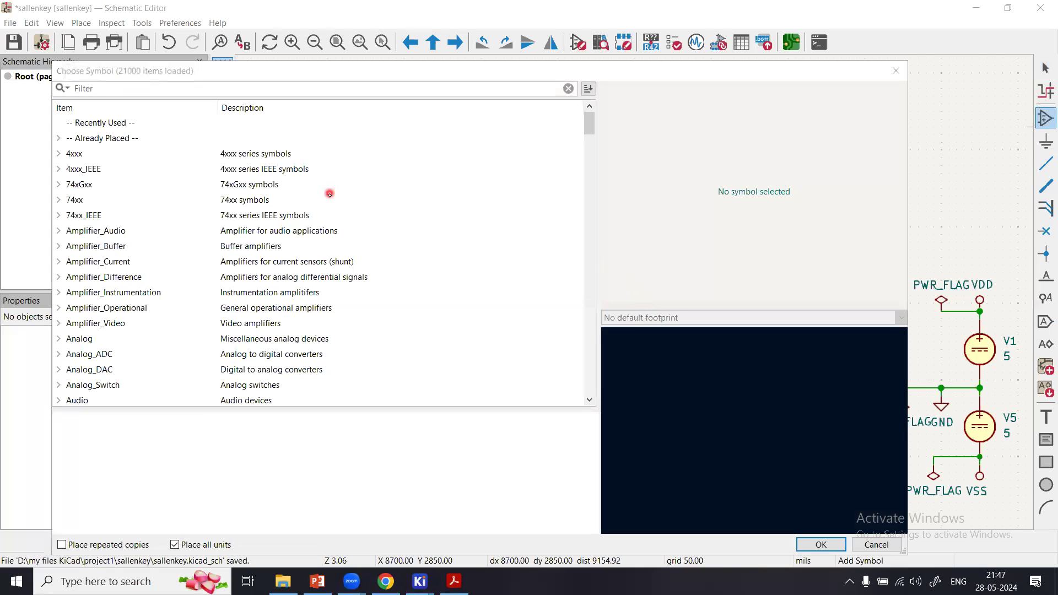
{"action": "left_click", "coordinate": [237, 87]}
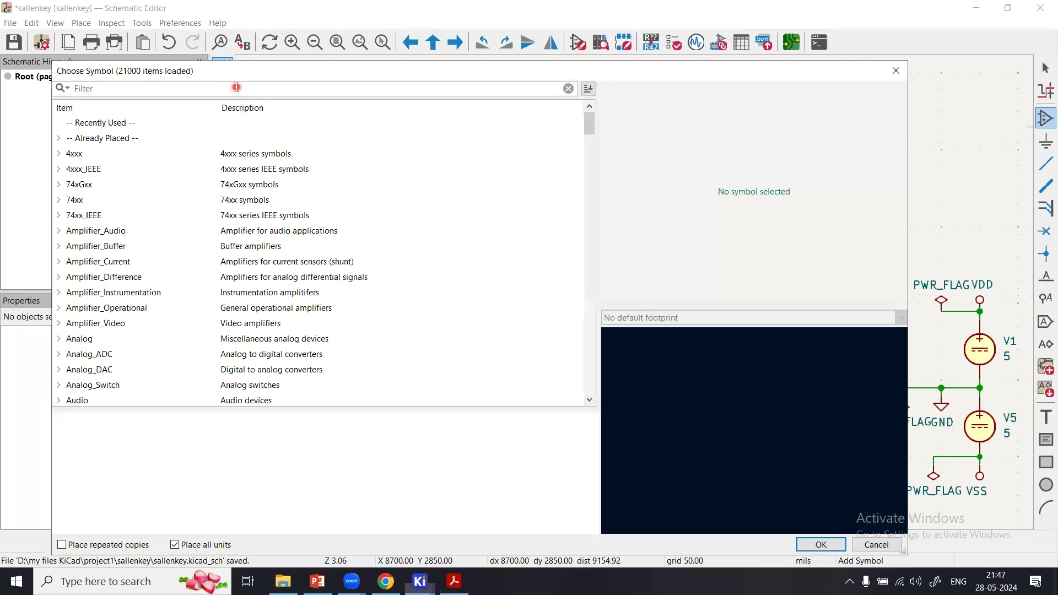
{"action": "type", "text": "r"}
{"action": "key", "text": "super+h"}
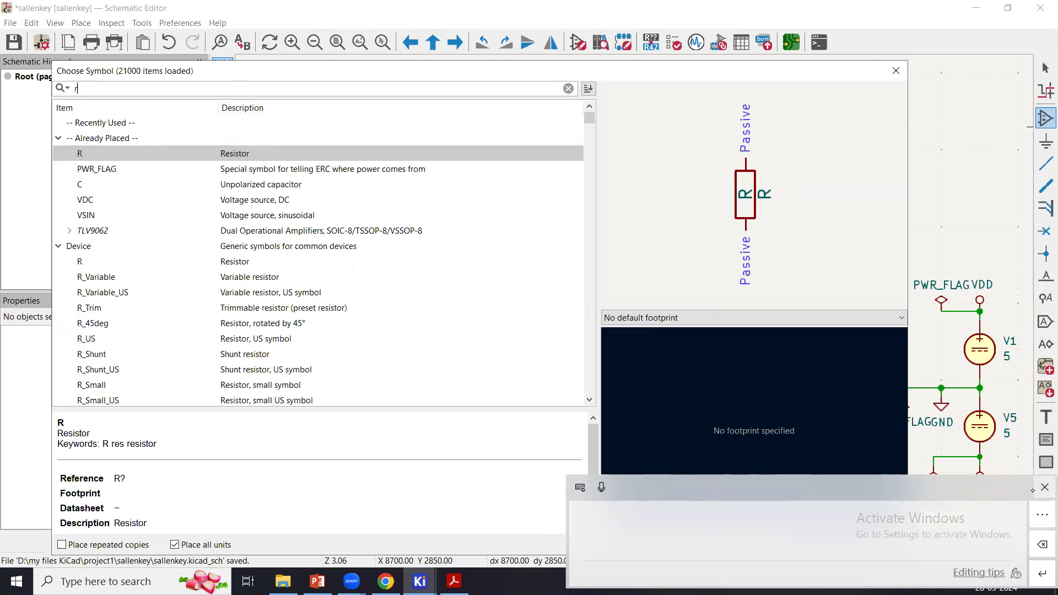
{"action": "left_click", "coordinate": [1044, 487]}
{"action": "left_click", "coordinate": [814, 544]}
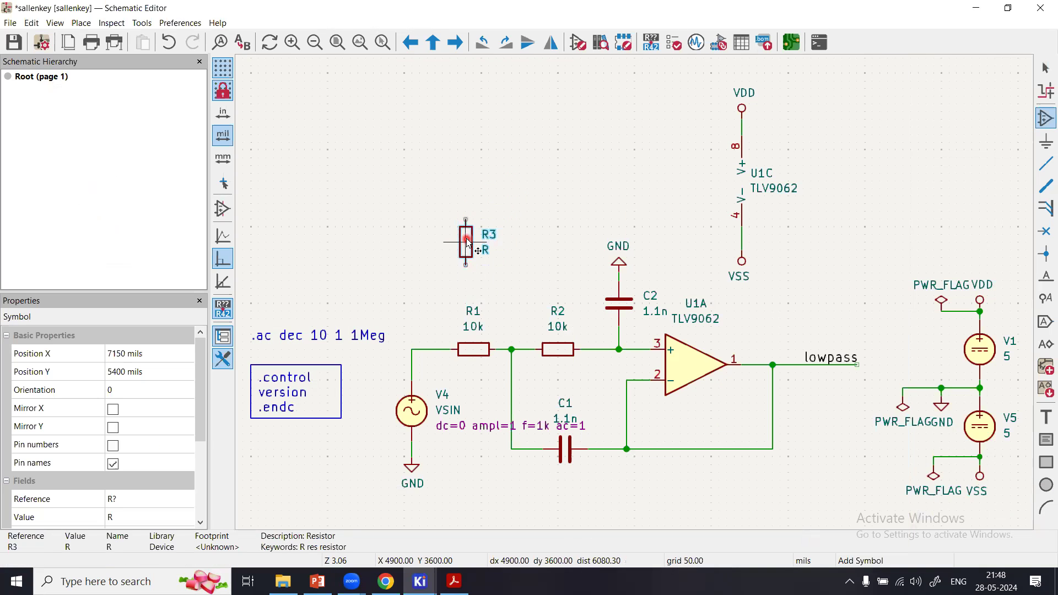
{"action": "key", "text": "Escape"}
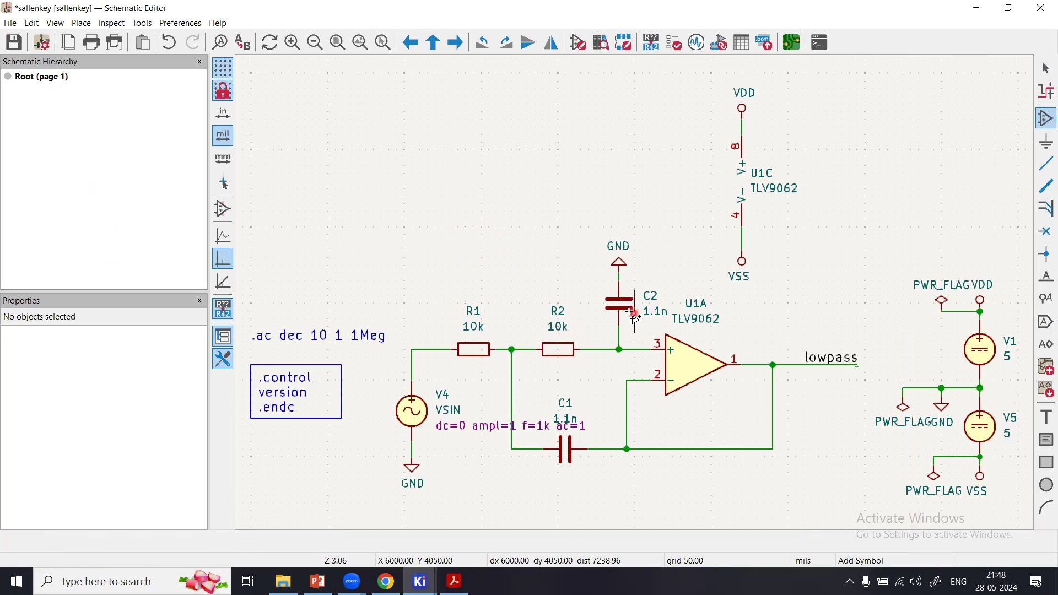
{"action": "key", "text": "Escape"}
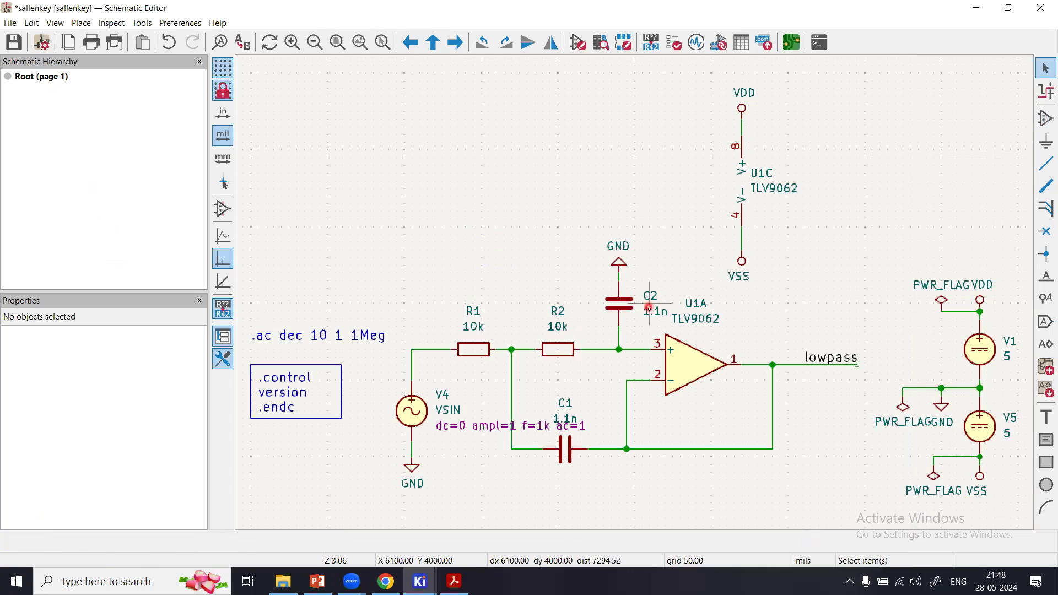
Examine C2's value and the device and device type options of its simulation model, and close without saving.
{"action": "left_click", "coordinate": [613, 302]}
{"action": "double_click", "coordinate": [613, 302]}
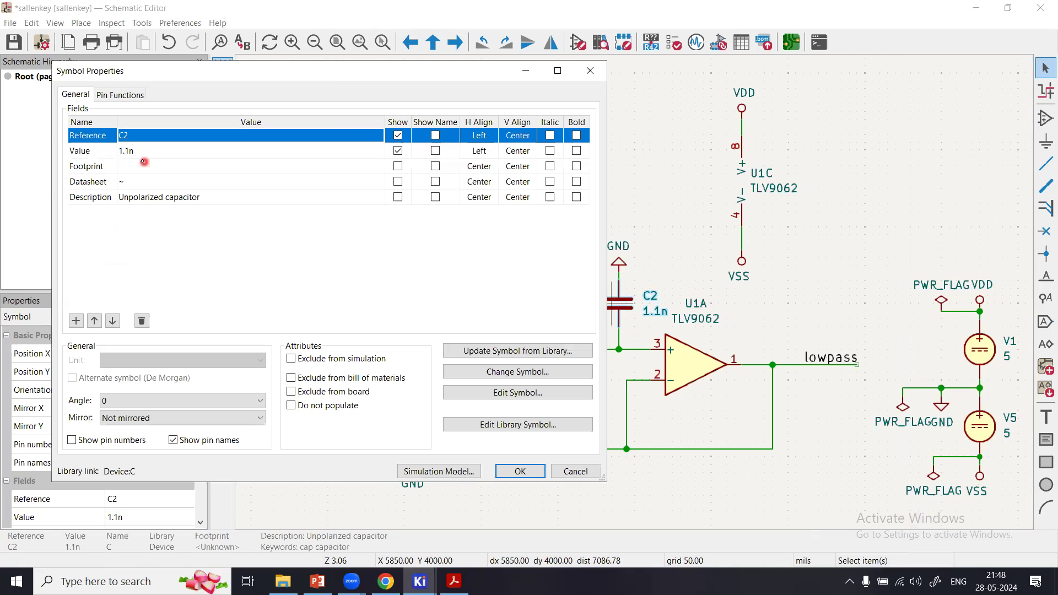
{"action": "left_click", "coordinate": [134, 151]}
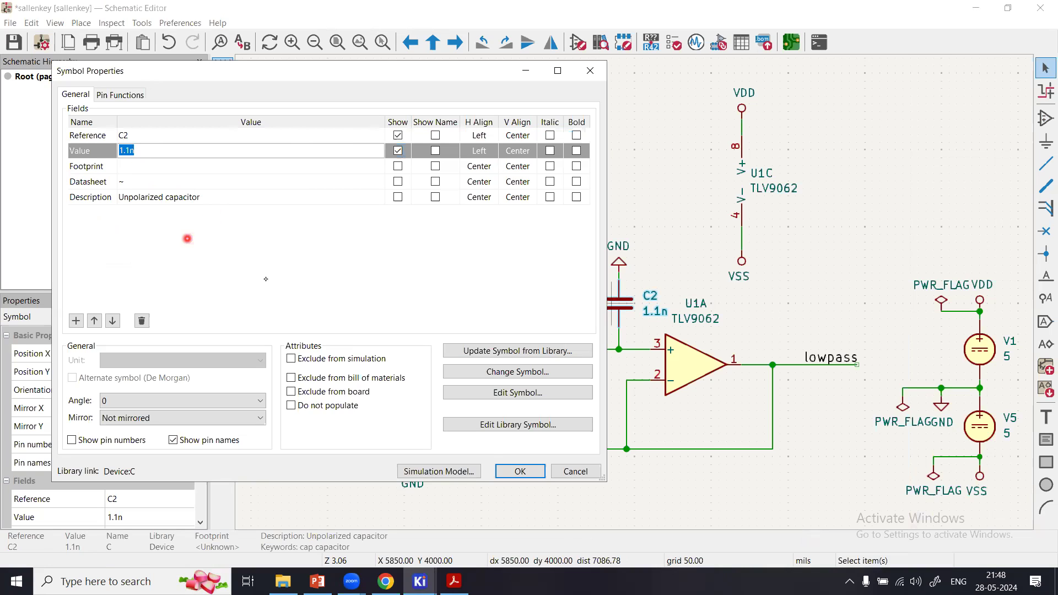
{"action": "left_click", "coordinate": [462, 470]}
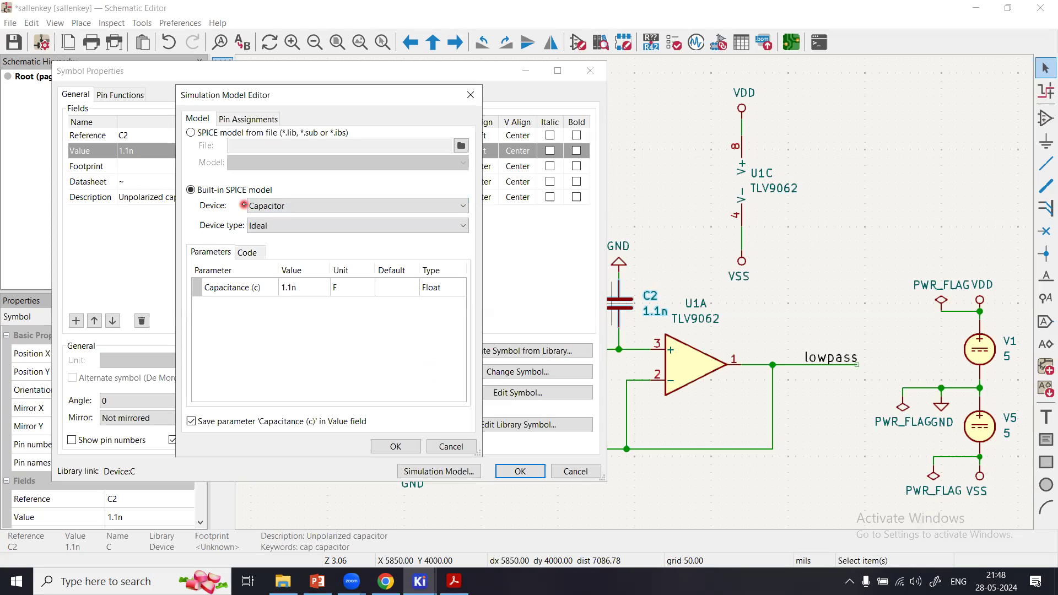
{"action": "left_click", "coordinate": [261, 226]}
{"action": "left_click", "coordinate": [273, 231]}
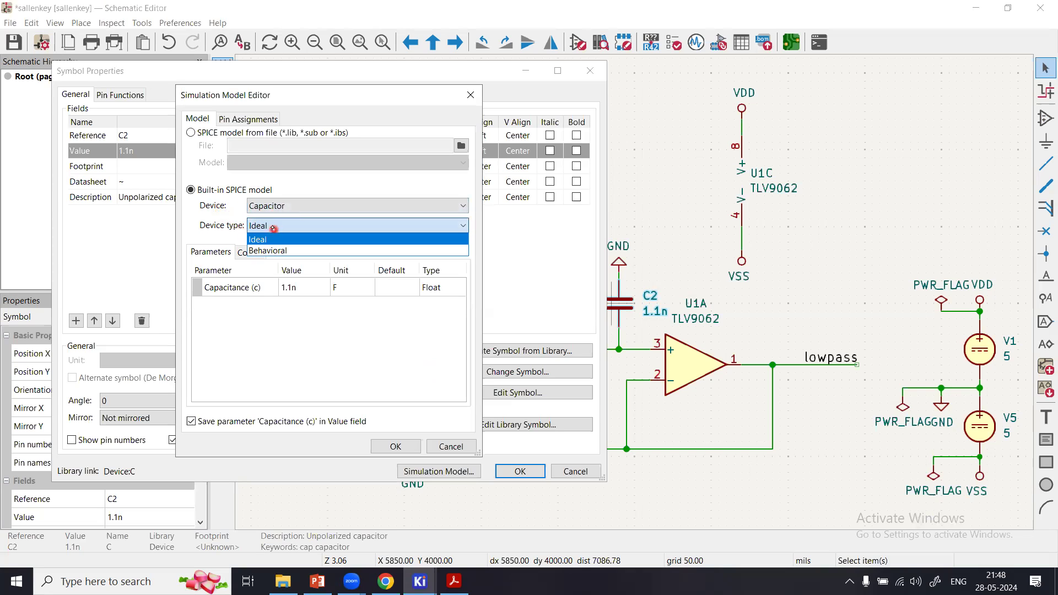
{"action": "left_click", "coordinate": [286, 206]}
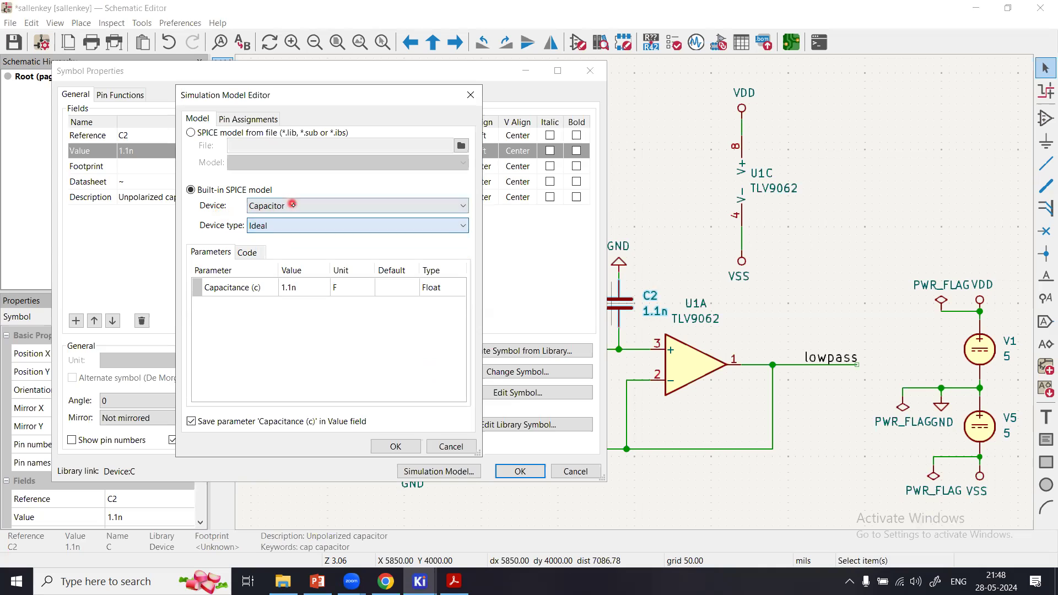
{"action": "left_click", "coordinate": [291, 204]}
{"action": "left_click", "coordinate": [268, 231]}
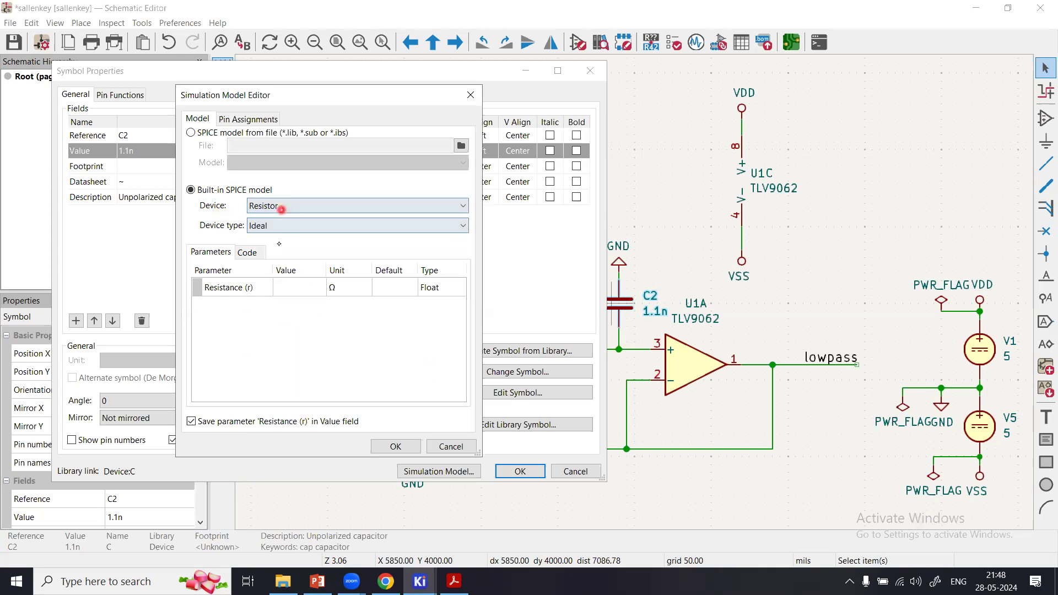
{"action": "left_click", "coordinate": [461, 446]}
{"action": "left_click", "coordinate": [575, 472]}
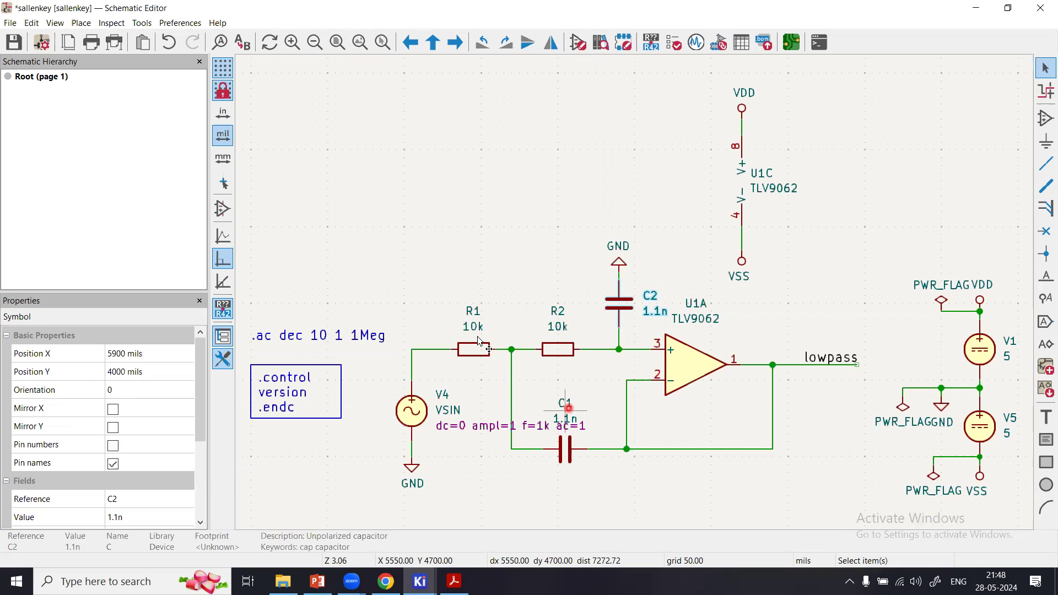
Examine R1's value and built-in SPICE model settings, and close its properties without saving.
{"action": "double_click", "coordinate": [474, 343]}
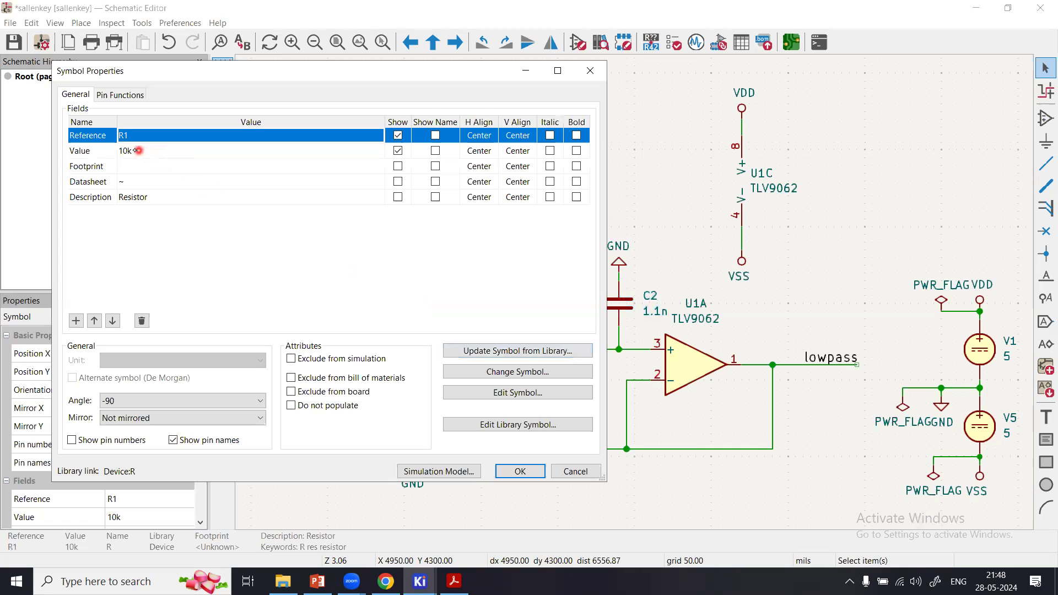
{"action": "left_click", "coordinate": [137, 151]}
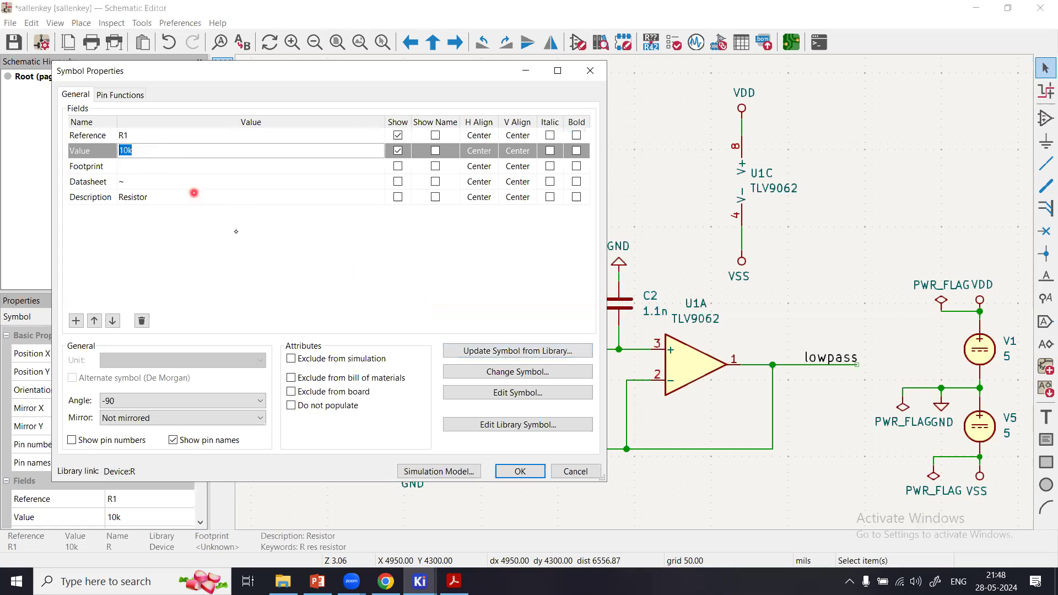
{"action": "left_click", "coordinate": [455, 470]}
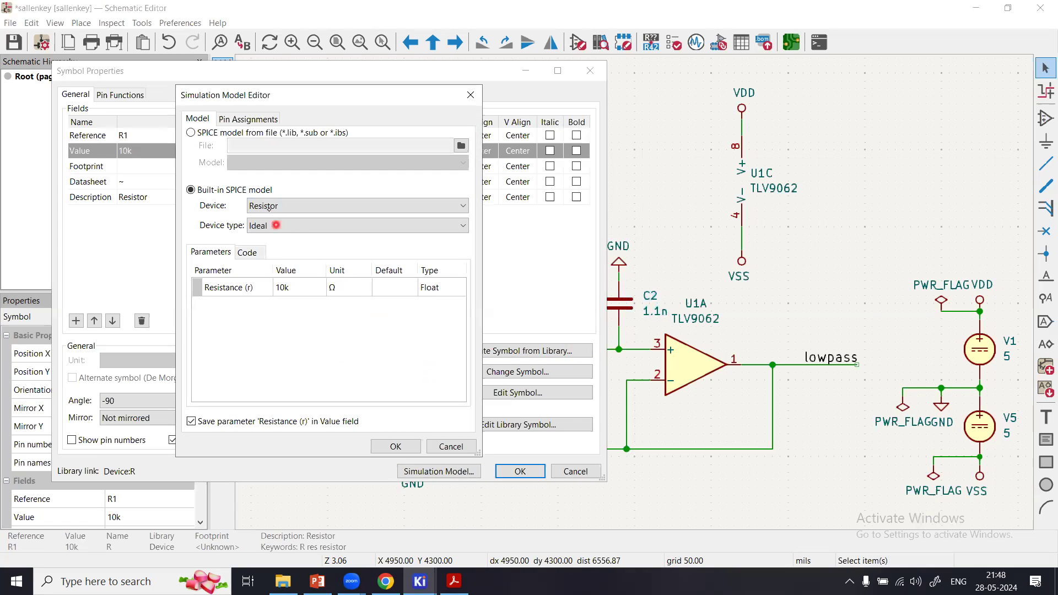
{"action": "left_click", "coordinate": [253, 188]}
{"action": "left_click", "coordinate": [273, 226]}
{"action": "left_click", "coordinate": [408, 447]}
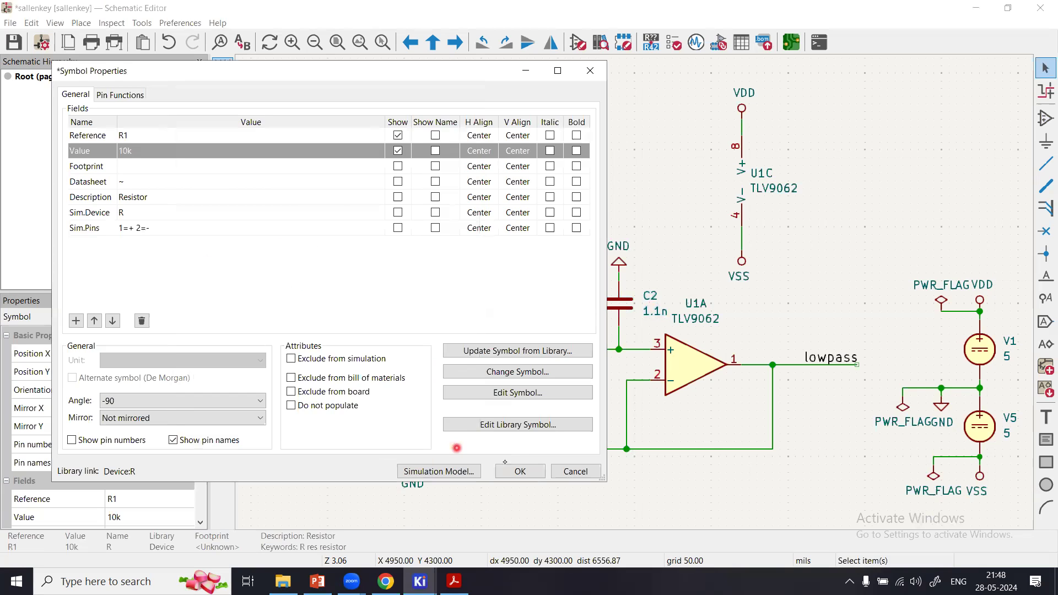
{"action": "left_click", "coordinate": [575, 471]}
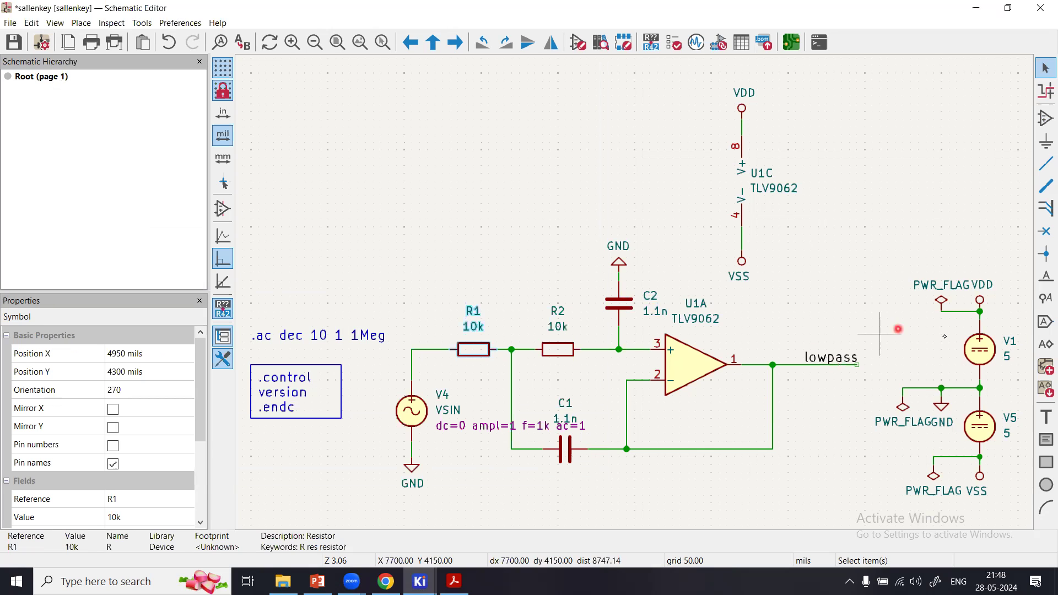
Search the symbol library for vdc and preview the already placed DC voltage source VDC.
{"action": "left_click", "coordinate": [1045, 119]}
{"action": "left_click", "coordinate": [580, 248]}
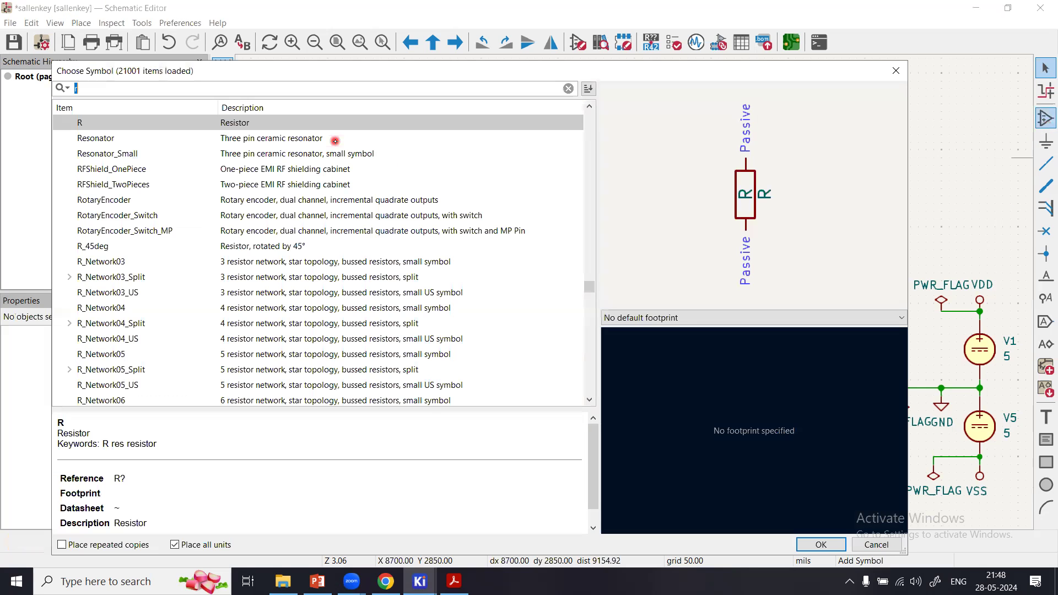
{"action": "type", "text": "vdc"}
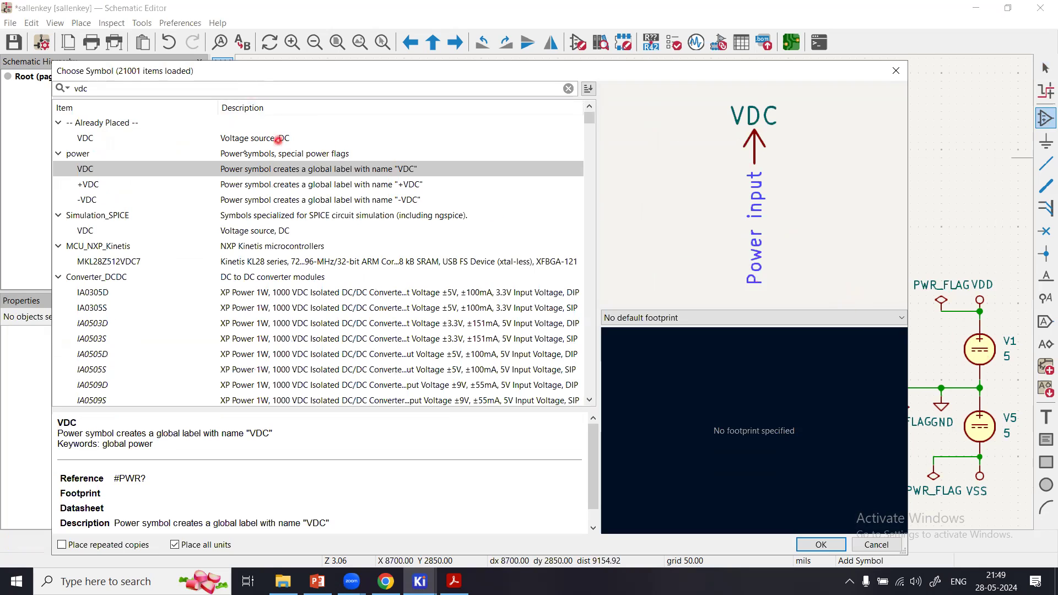
{"action": "left_click", "coordinate": [261, 139]}
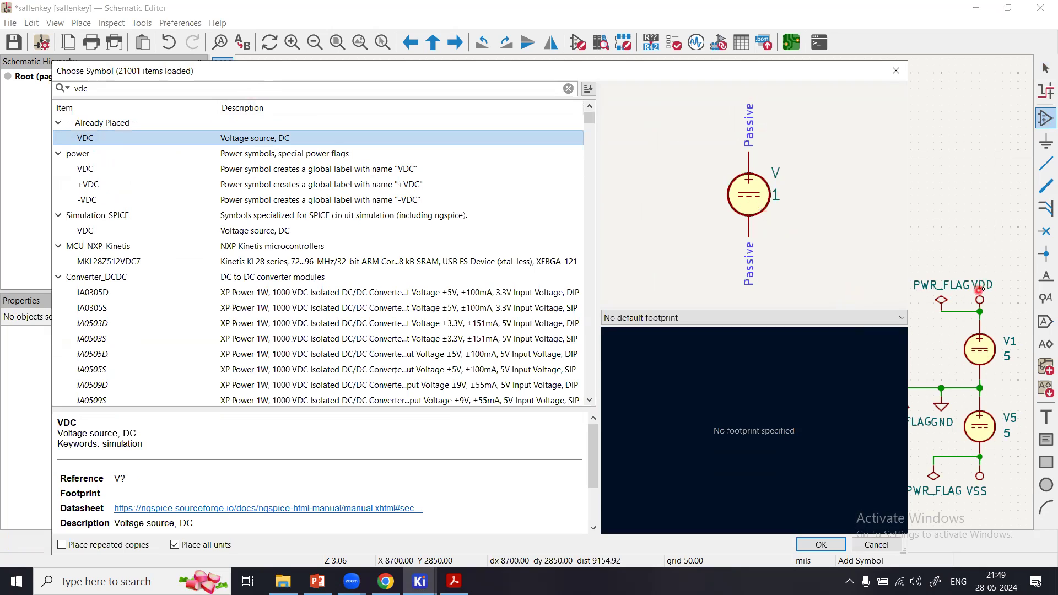
Look up the VDD and VSS power symbols in the library, and cancel without placing a symbol.
{"action": "left_click", "coordinate": [109, 88]}
{"action": "key", "text": "BackSpace"}
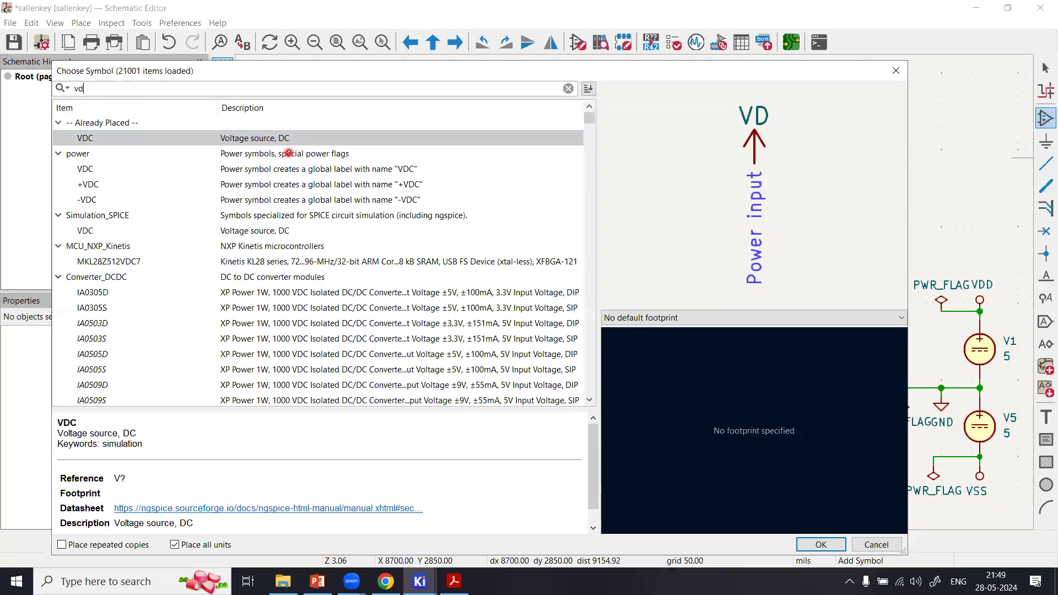
{"action": "type", "text": "d"}
{"action": "left_click", "coordinate": [304, 137]}
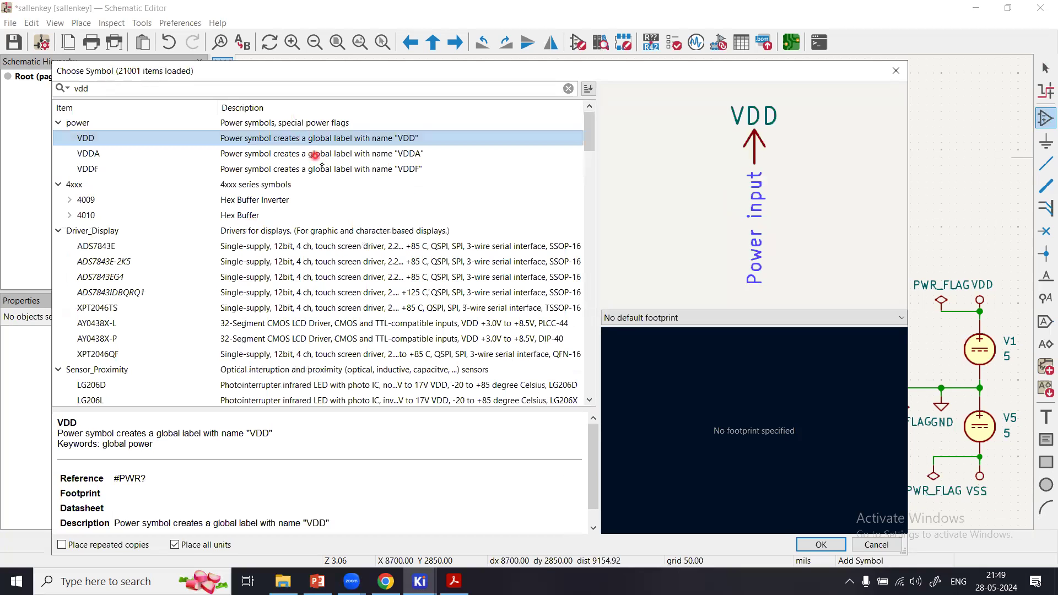
{"action": "left_click", "coordinate": [236, 89]}
{"action": "key", "text": "BackSpace"}
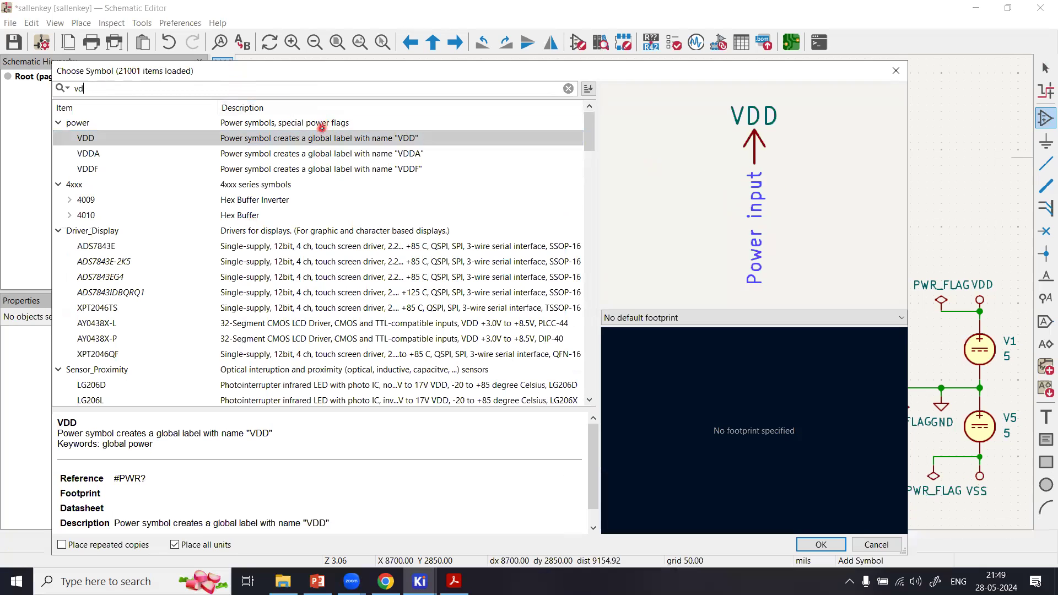
{"action": "key", "text": "BackSpace"}
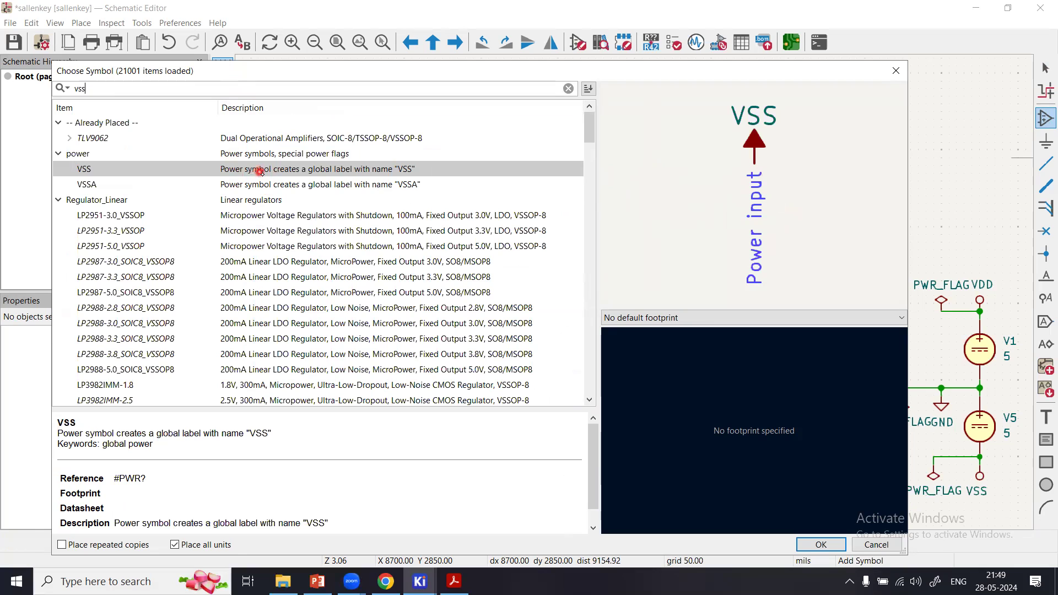
{"action": "left_click", "coordinate": [881, 546]}
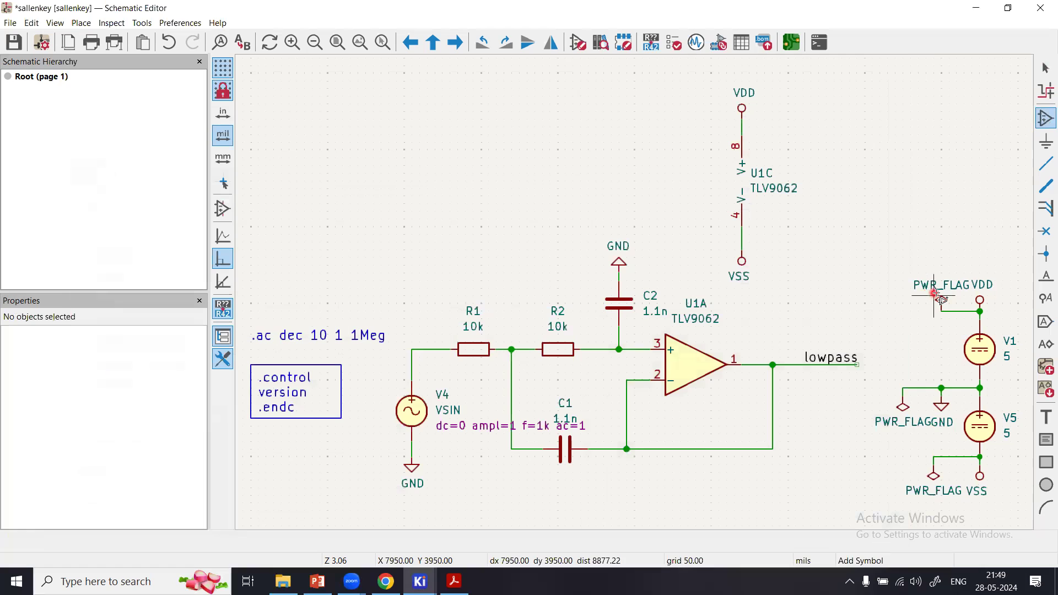
{"action": "key", "text": "Escape"}
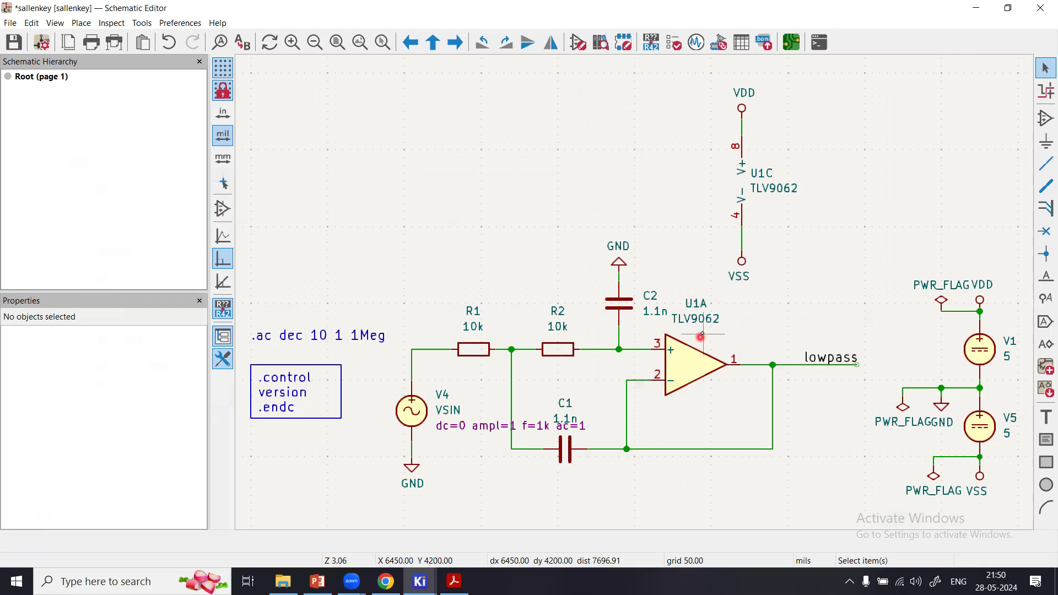
Search the symbol library for tlv9062 and expand the units of the already placed TLV9062 op-amp.
{"action": "left_click", "coordinate": [1046, 121]}
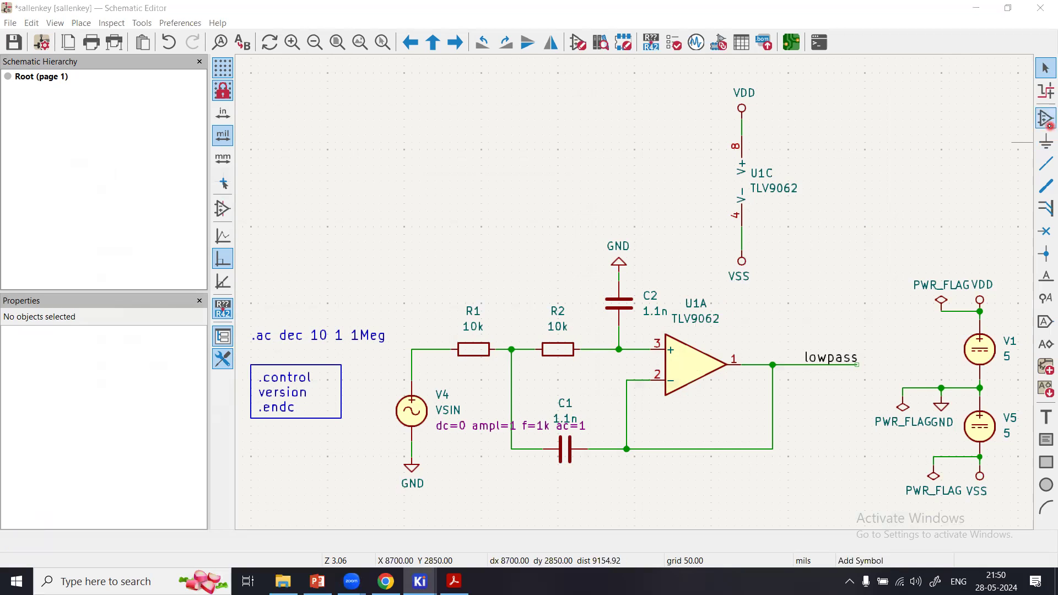
{"action": "left_click", "coordinate": [665, 258]}
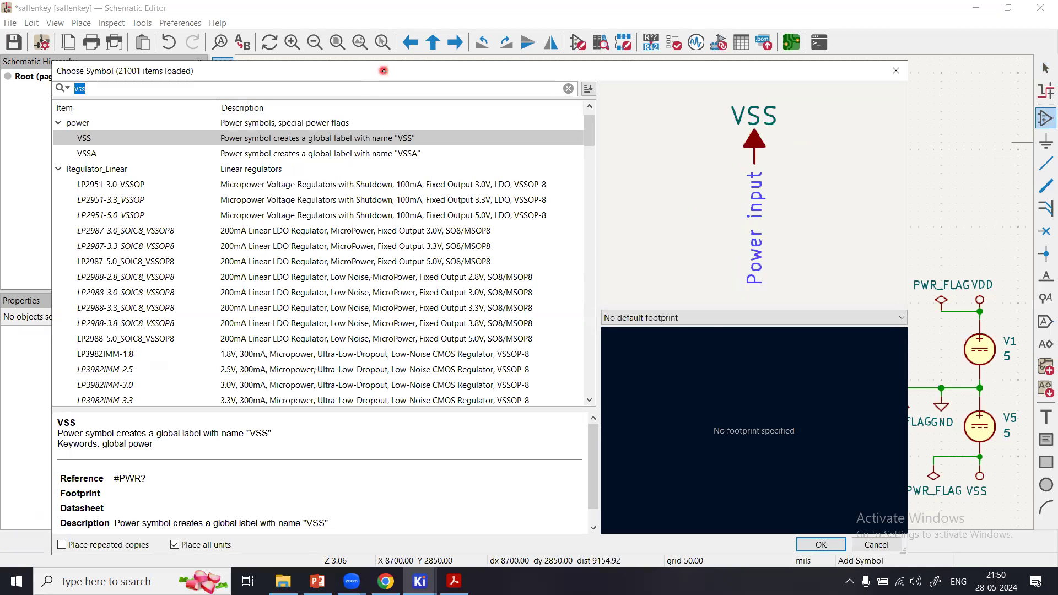
{"action": "left_click_drag", "start_coordinate": [383, 71], "coordinate": [522, 366]}
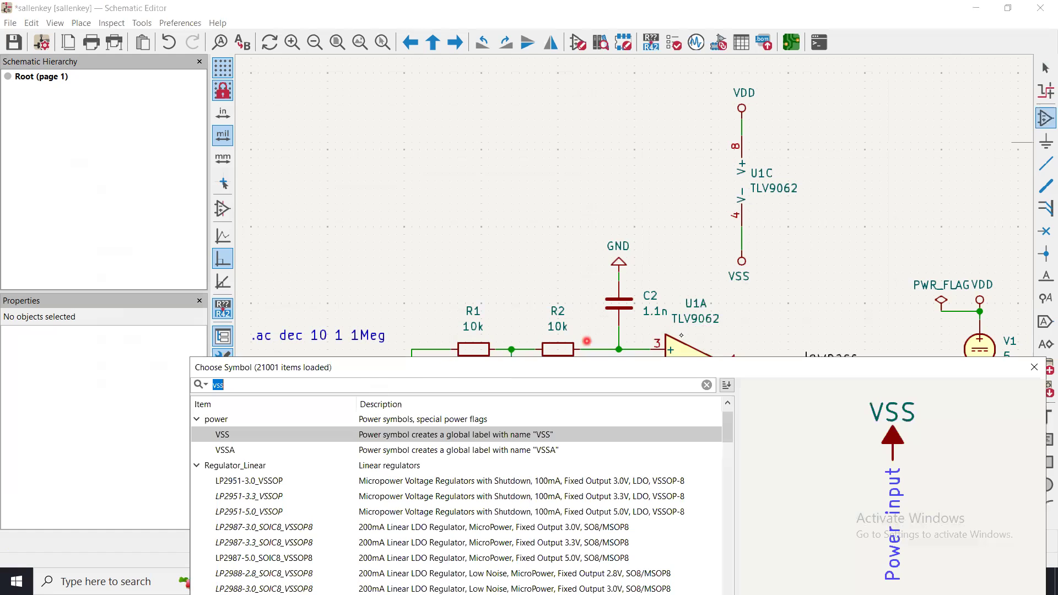
{"action": "type", "text": "tl"}
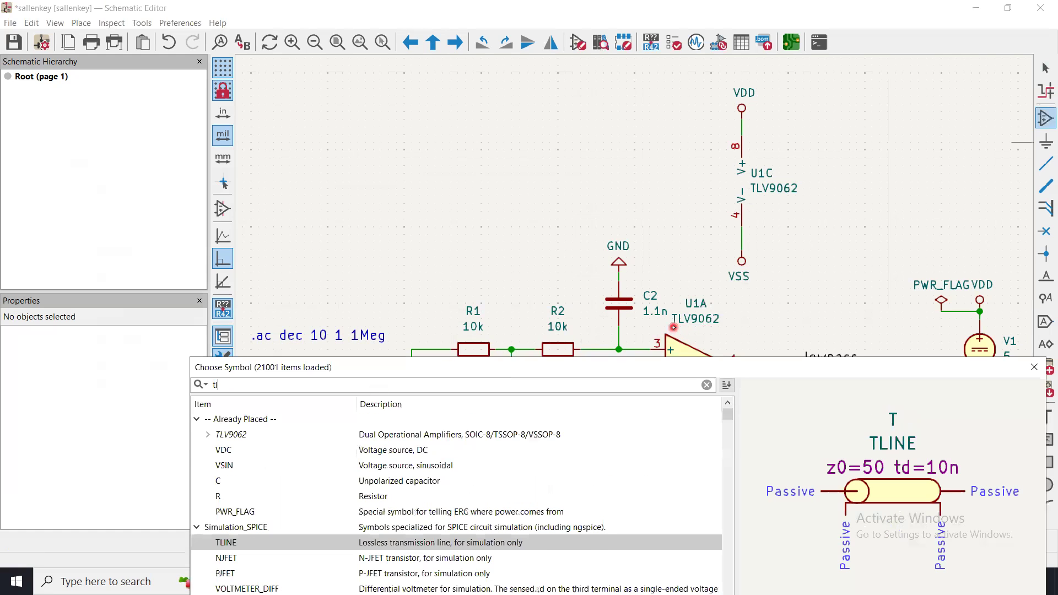
{"action": "type", "text": "v"}
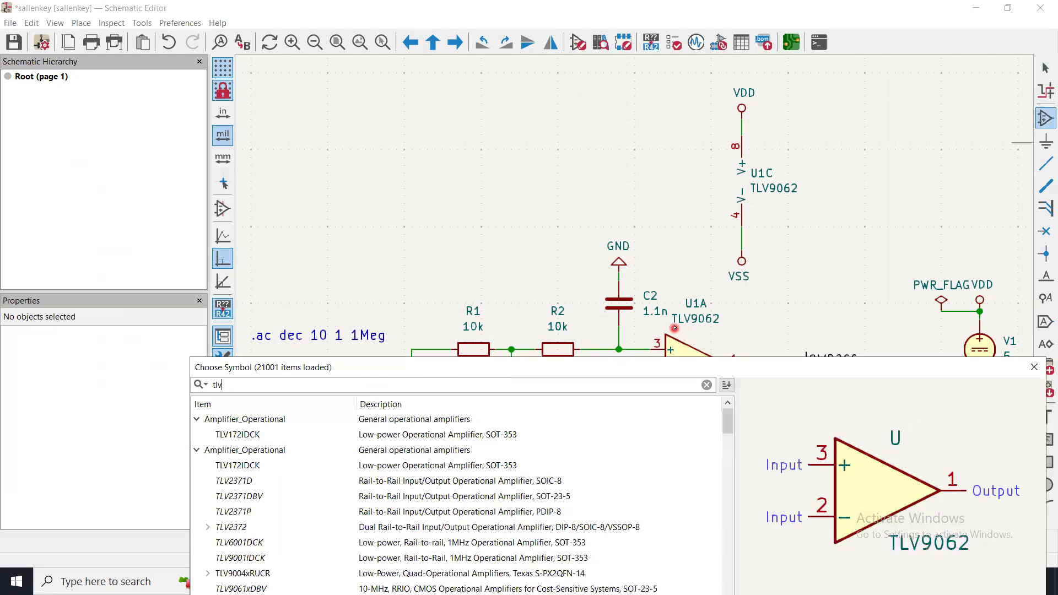
{"action": "type", "text": "9"}
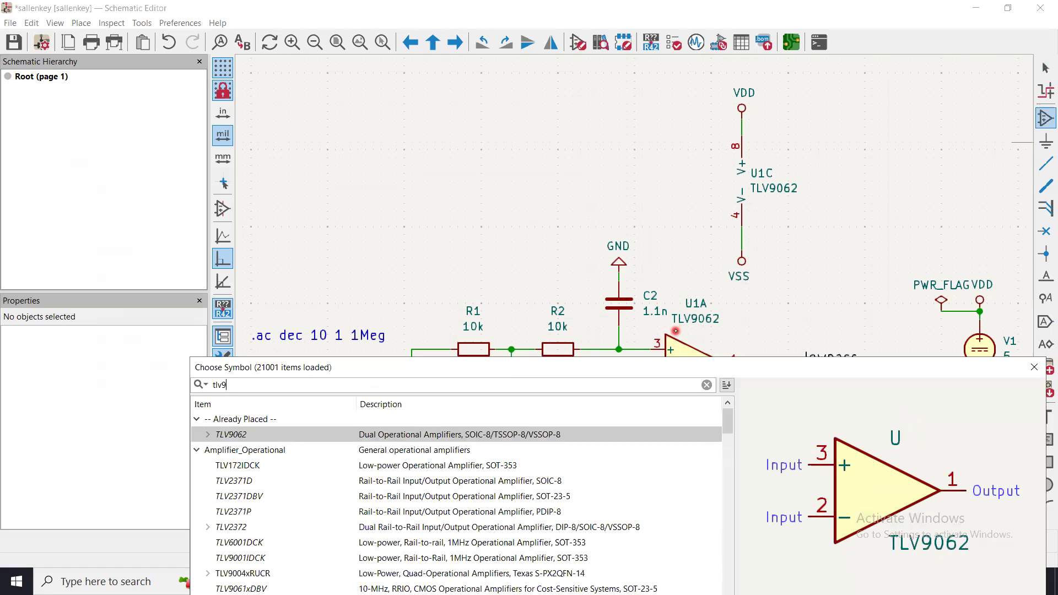
{"action": "type", "text": "0"}
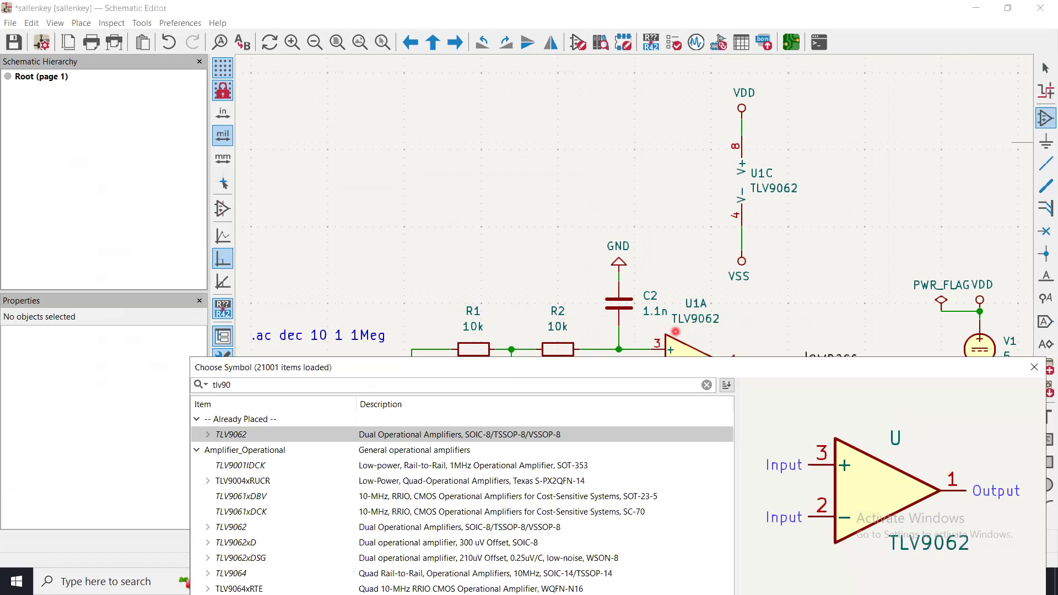
{"action": "type", "text": "62"}
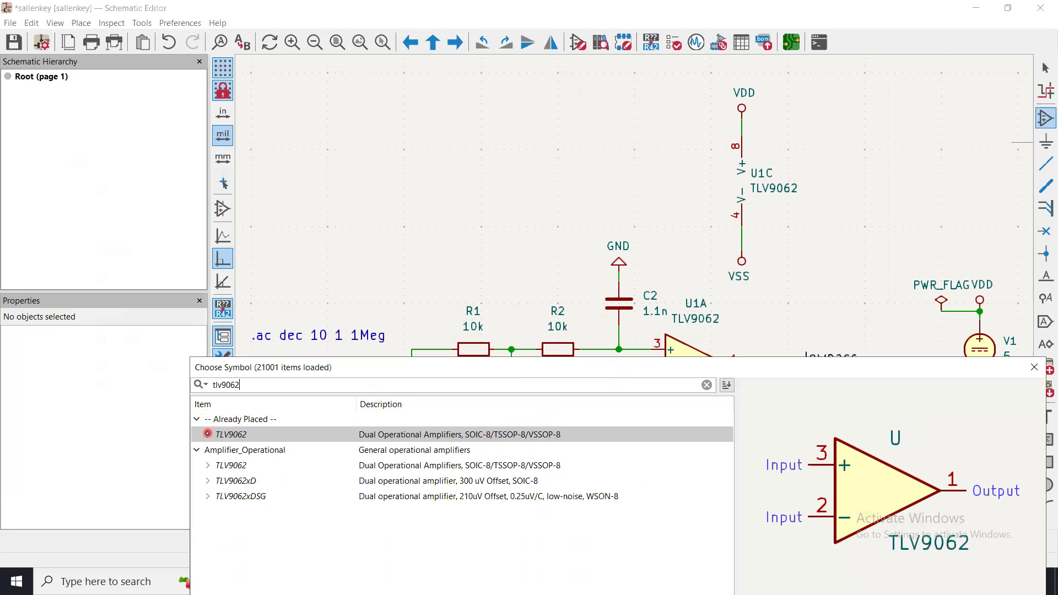
{"action": "left_click", "coordinate": [207, 434]}
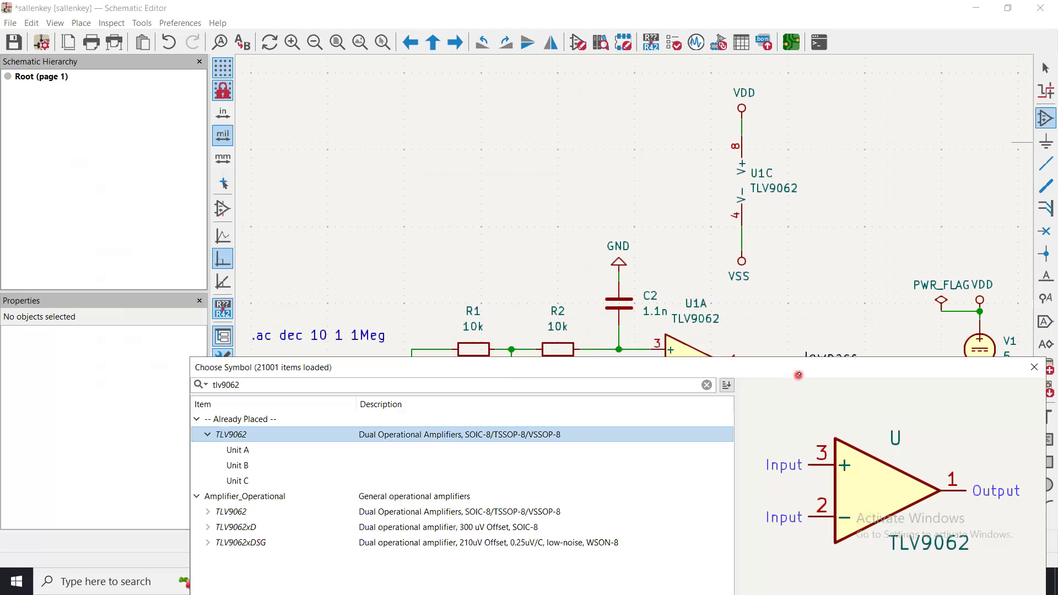
Compare the symbol previews and pin numbers of TLV9062 units A, B and C.
{"action": "left_click_drag", "start_coordinate": [803, 367], "coordinate": [790, 444]}
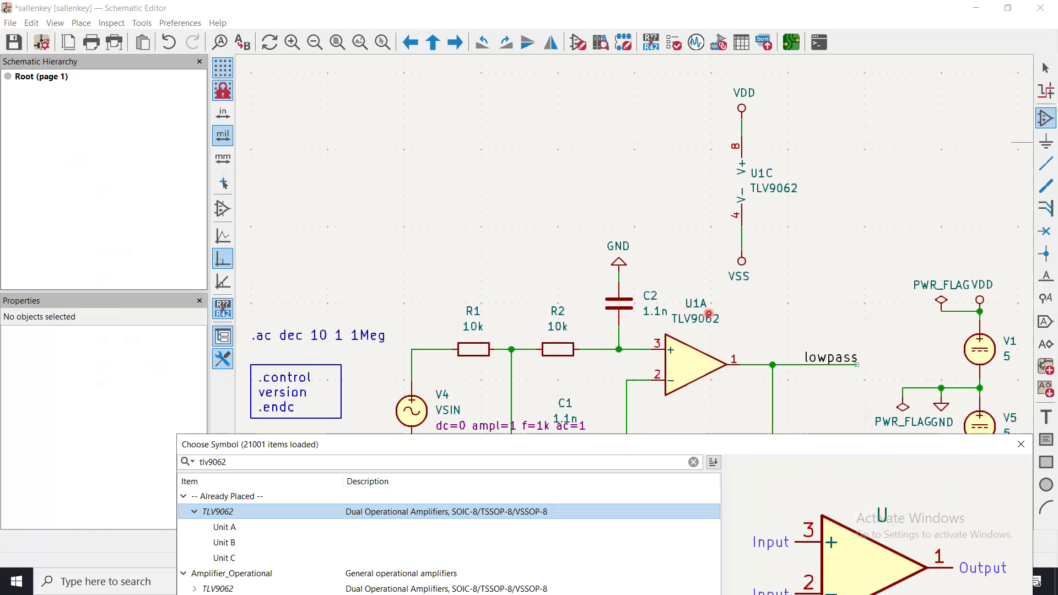
{"action": "left_click", "coordinate": [234, 528]}
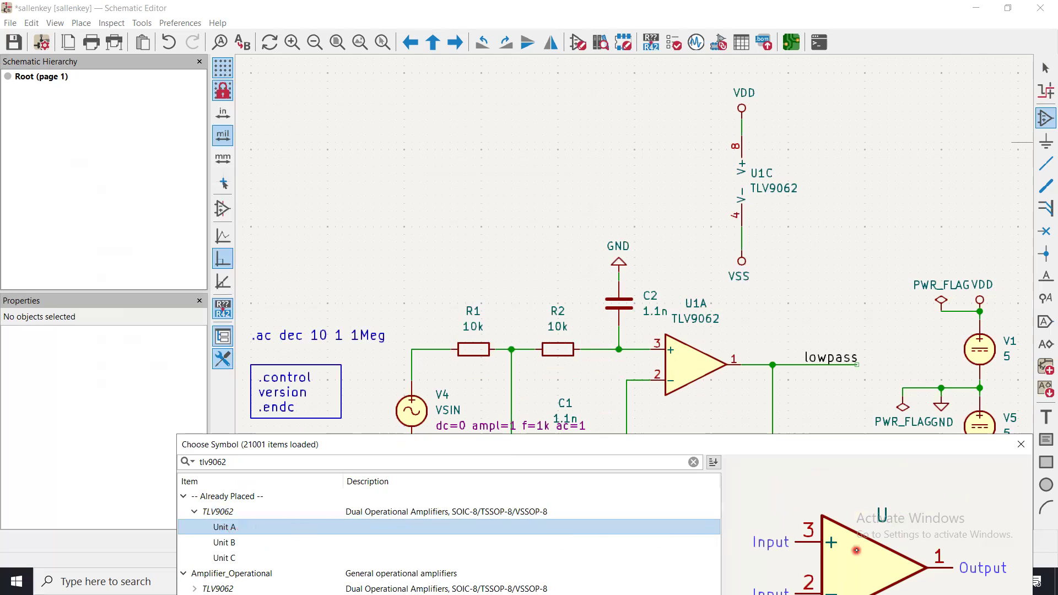
{"action": "left_click", "coordinate": [221, 544]}
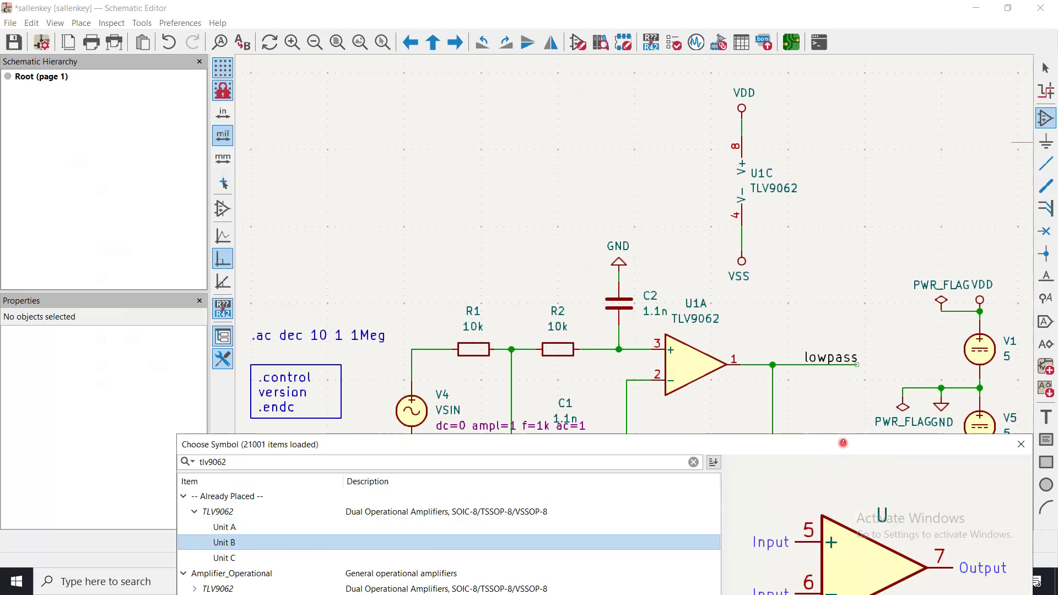
{"action": "left_click_drag", "start_coordinate": [843, 442], "coordinate": [827, 408]}
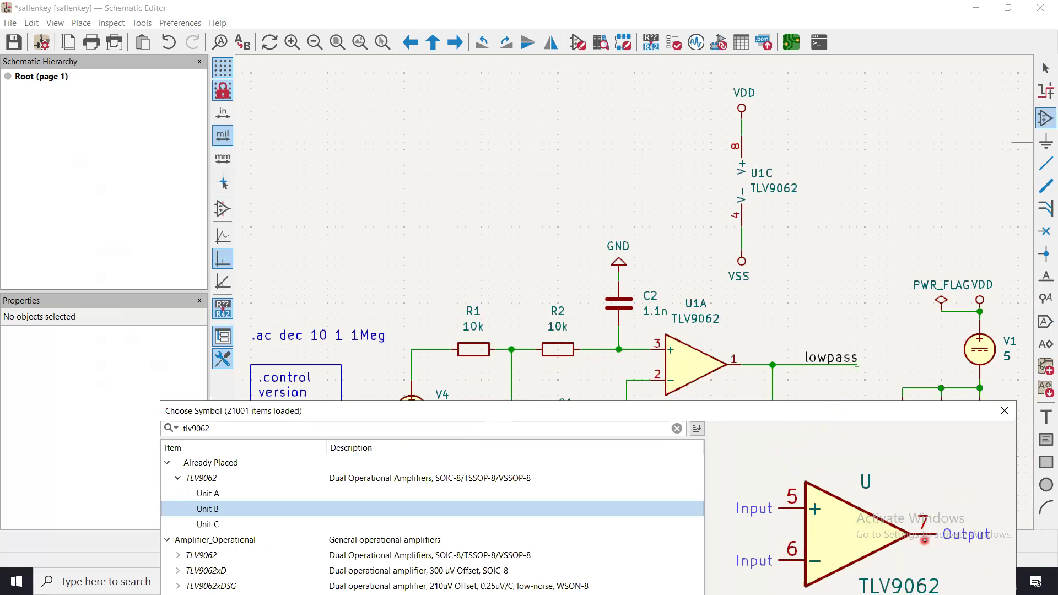
{"action": "left_click", "coordinate": [209, 522]}
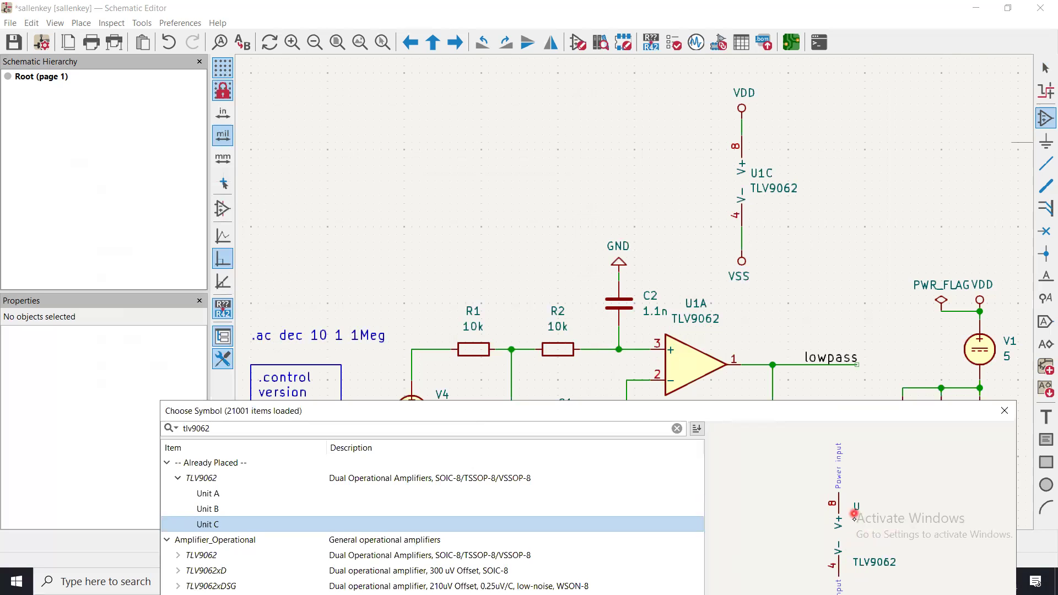
{"action": "left_click", "coordinate": [228, 493]}
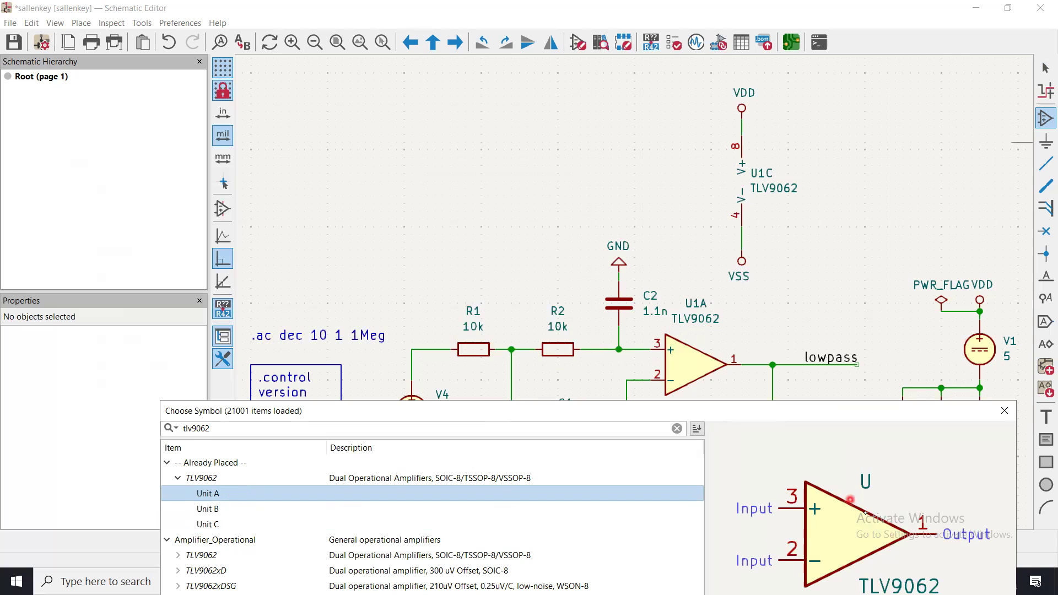
{"action": "left_click", "coordinate": [210, 508]}
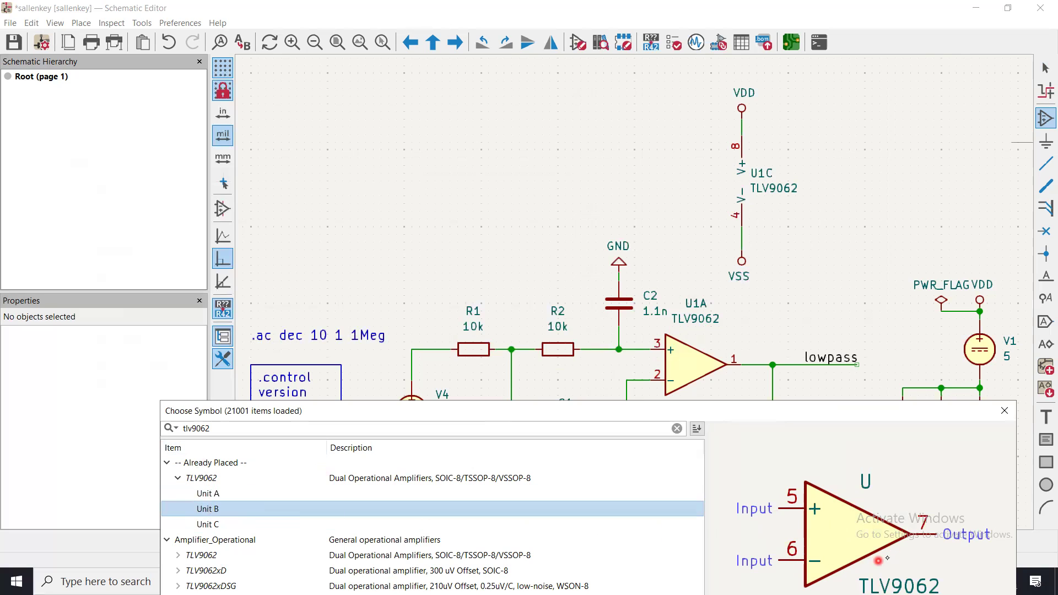
{"action": "left_click", "coordinate": [205, 524]}
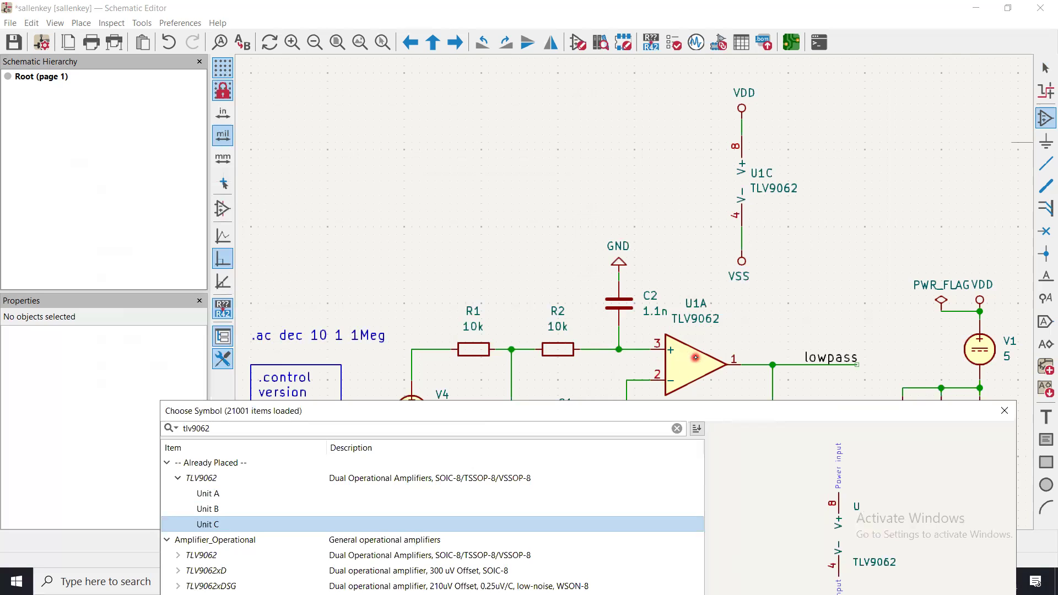
Choose unit B of the TLV9062 and place it in the empty area above R1.
{"action": "left_click", "coordinate": [221, 509]}
{"action": "left_click_drag", "start_coordinate": [744, 409], "coordinate": [761, 49]}
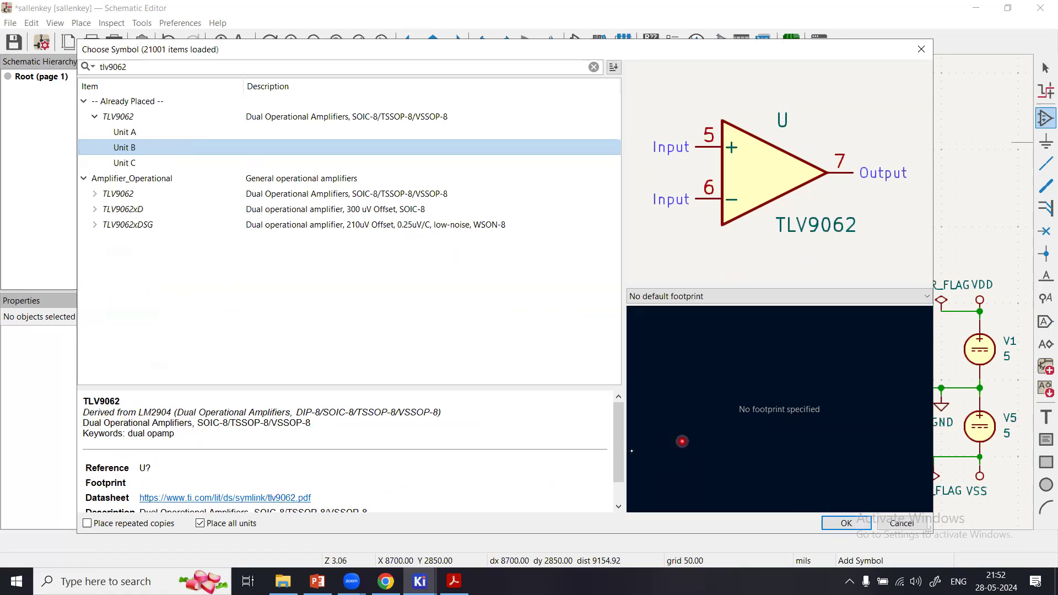
{"action": "scroll", "coordinate": [620, 472], "scroll_direction": "down", "scroll_amount": 1}
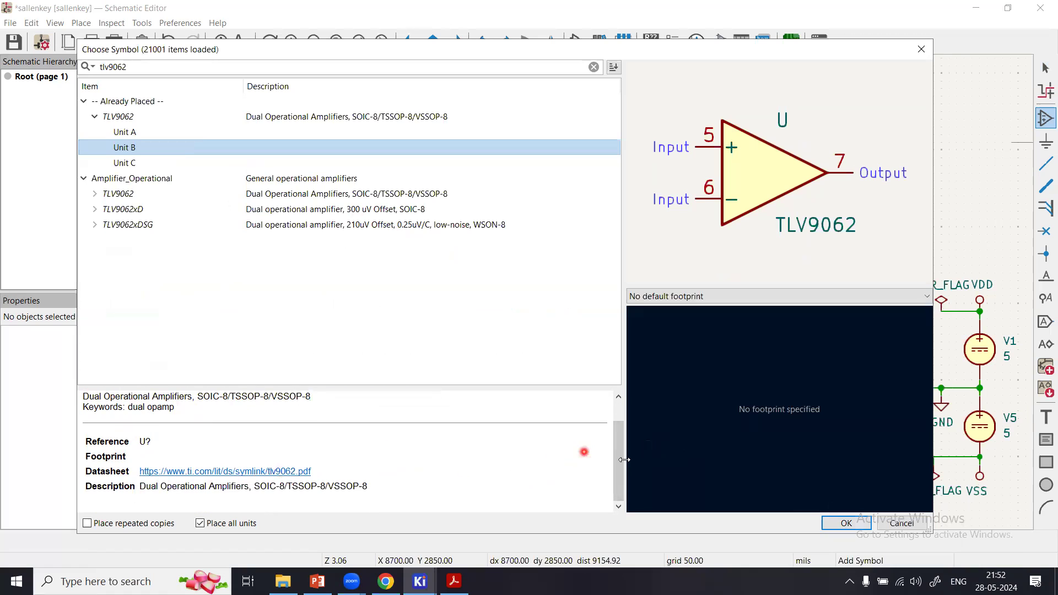
{"action": "left_click_drag", "start_coordinate": [625, 457], "coordinate": [651, 441]}
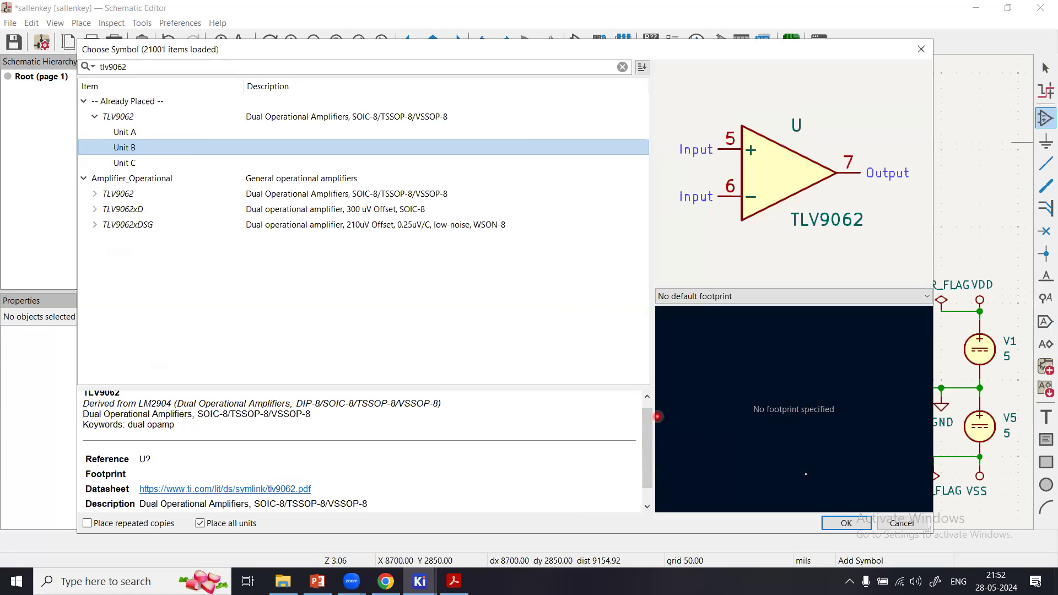
{"action": "left_click", "coordinate": [845, 523]}
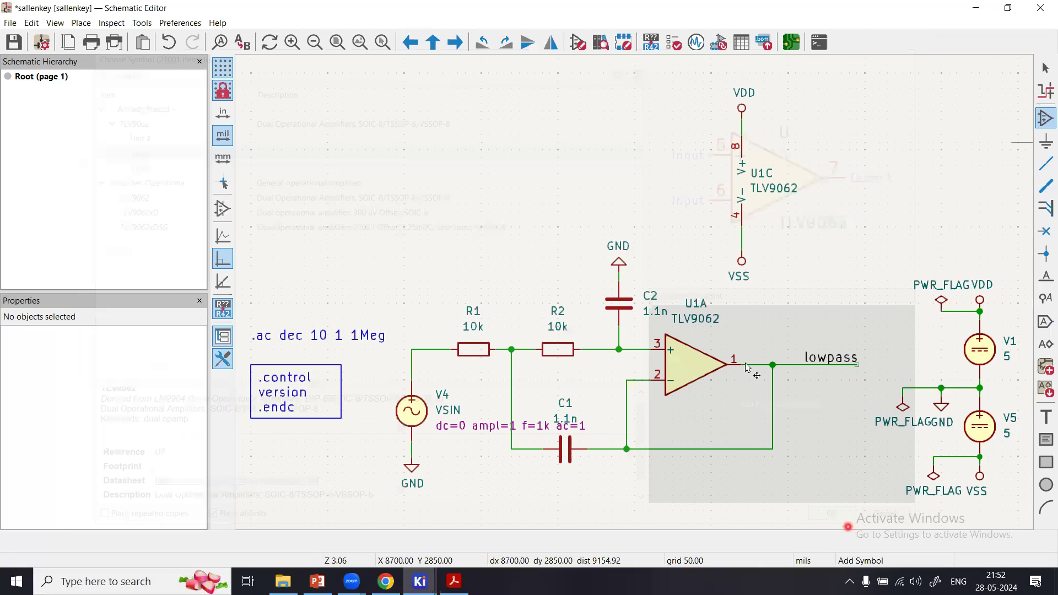
{"action": "left_click", "coordinate": [463, 201]}
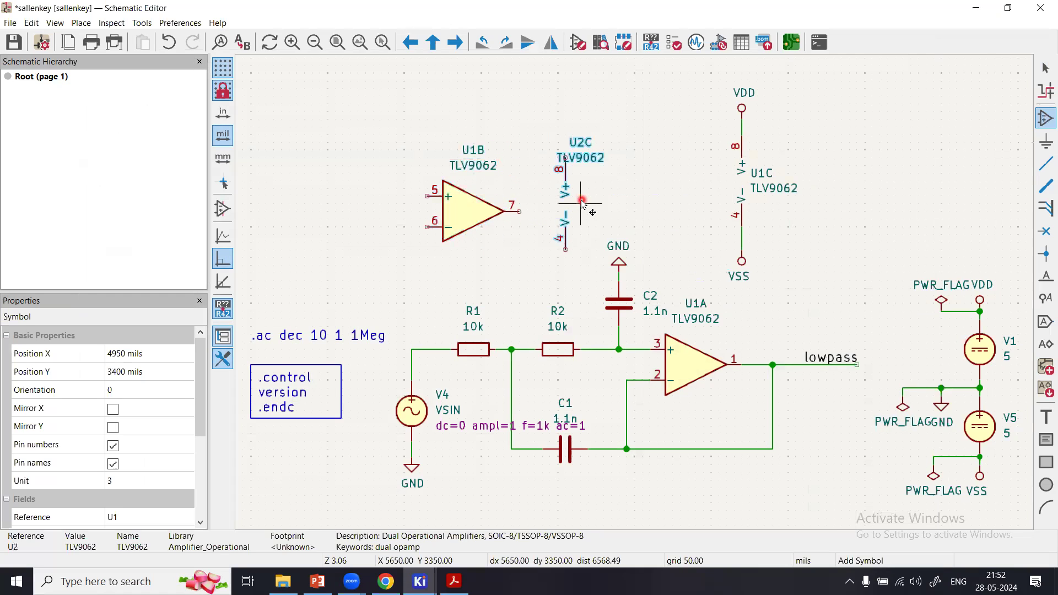
Cancel placement of the follow-on TLV9062 power unit and delete op-amp U1B from the schematic.
{"action": "key", "text": "Escape"}
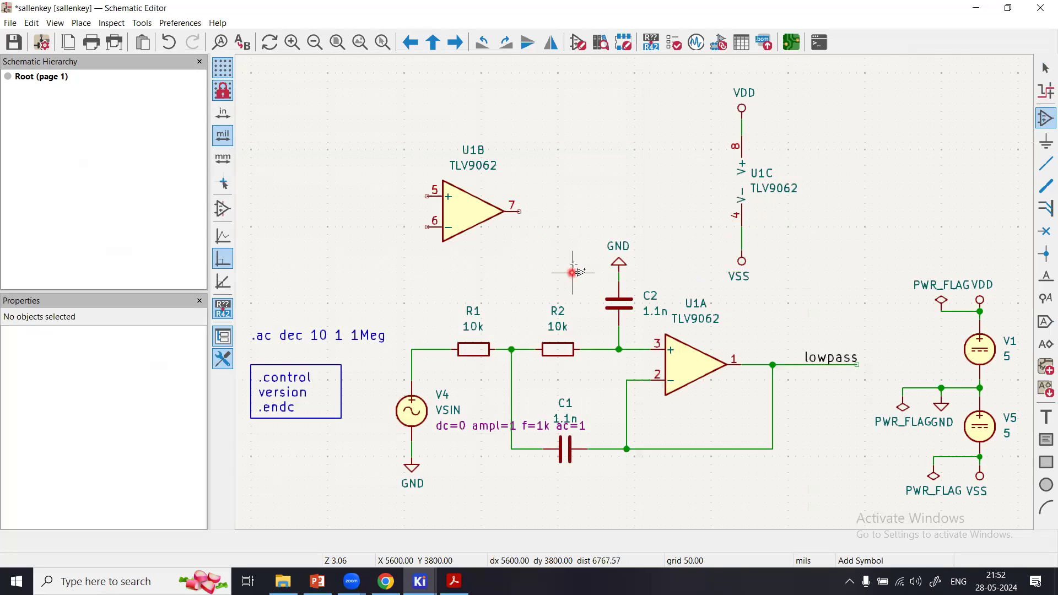
{"action": "key", "text": "Escape"}
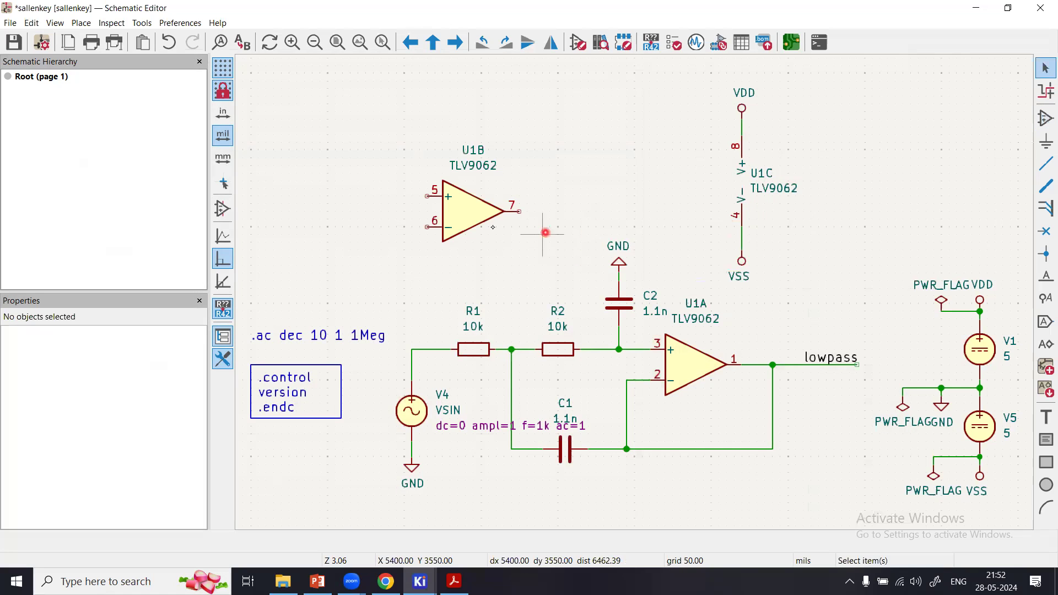
{"action": "left_click", "coordinate": [474, 225]}
{"action": "left_click", "coordinate": [496, 225]}
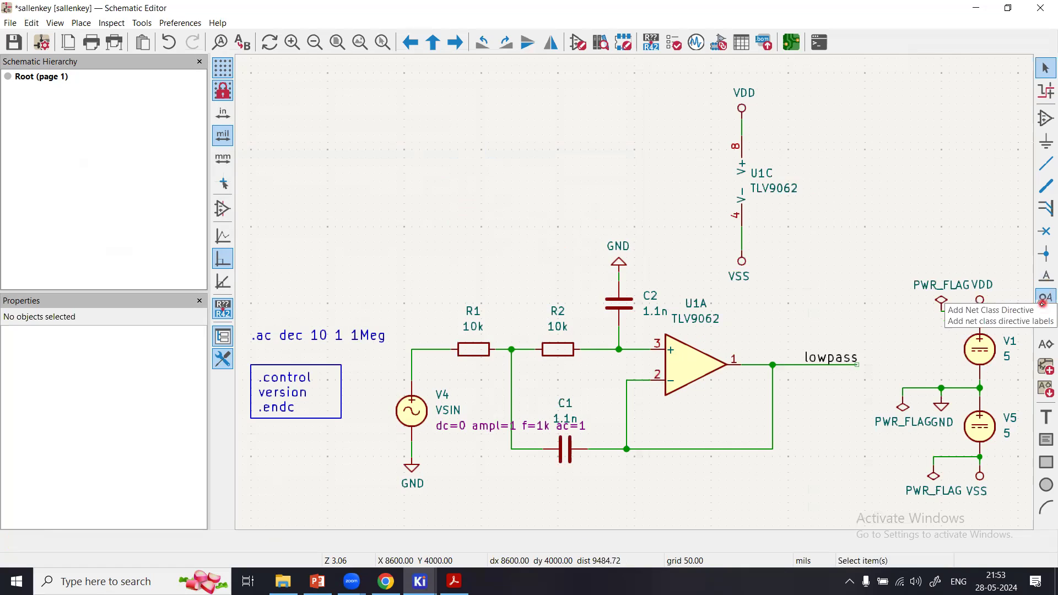
Rename the lowpass net label on the op-amp output wire as vo.
{"action": "double_click", "coordinate": [815, 366]}
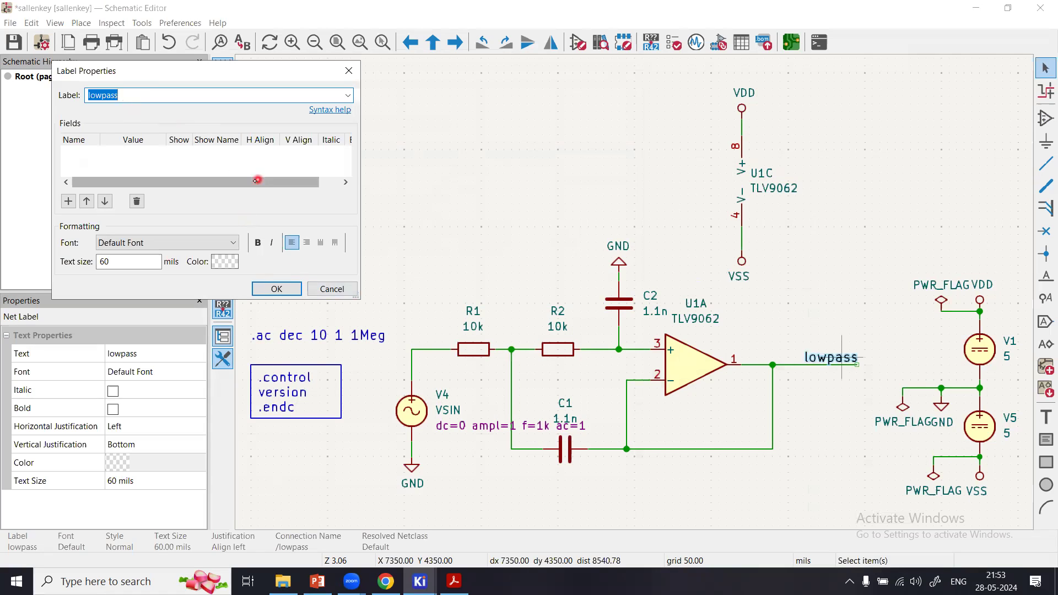
{"action": "type", "text": "vo"}
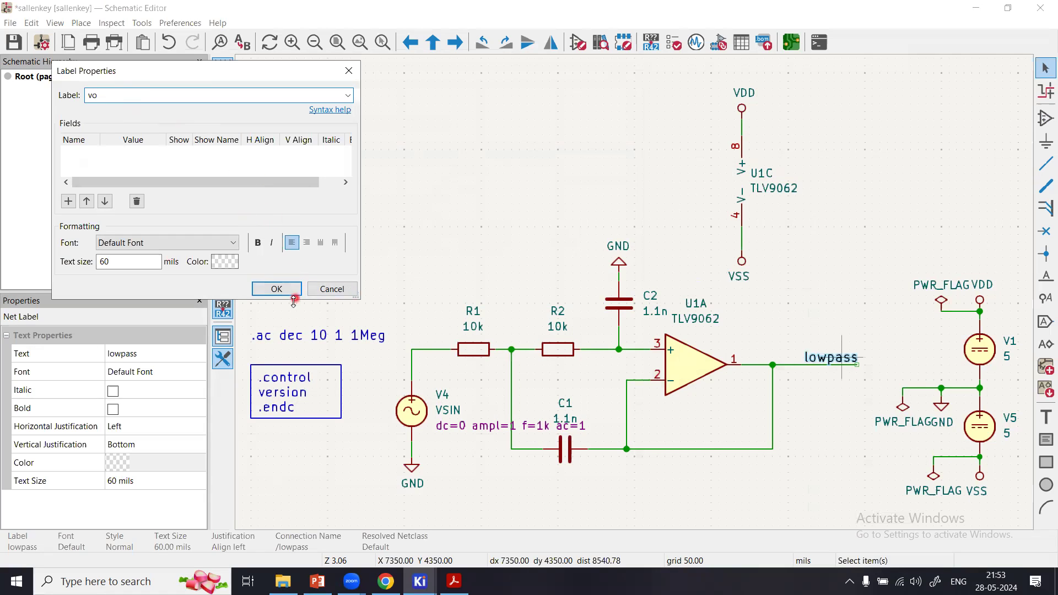
{"action": "left_click", "coordinate": [277, 288]}
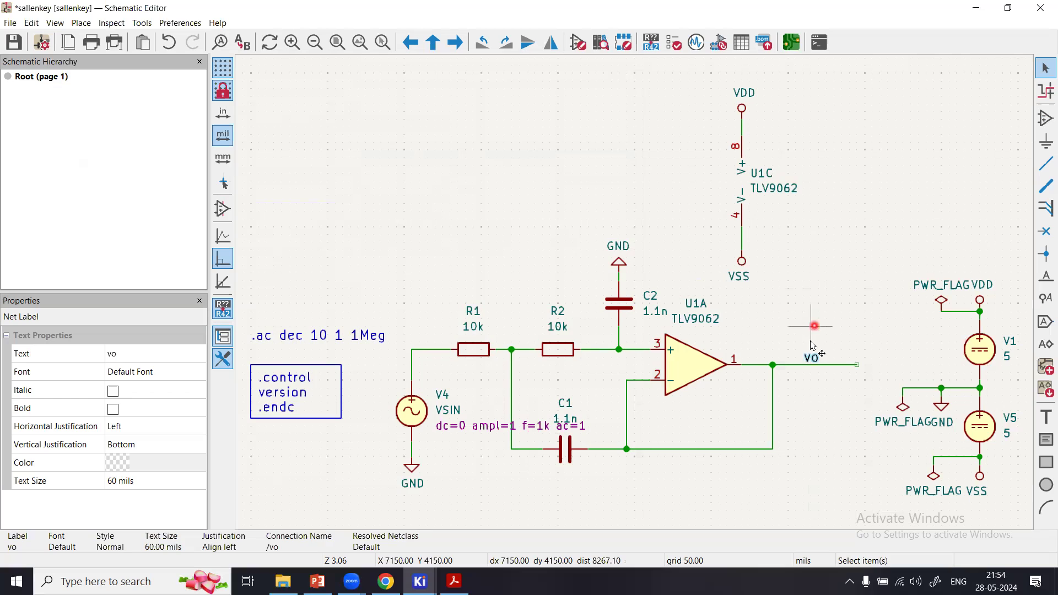
{"action": "left_click", "coordinate": [815, 394]}
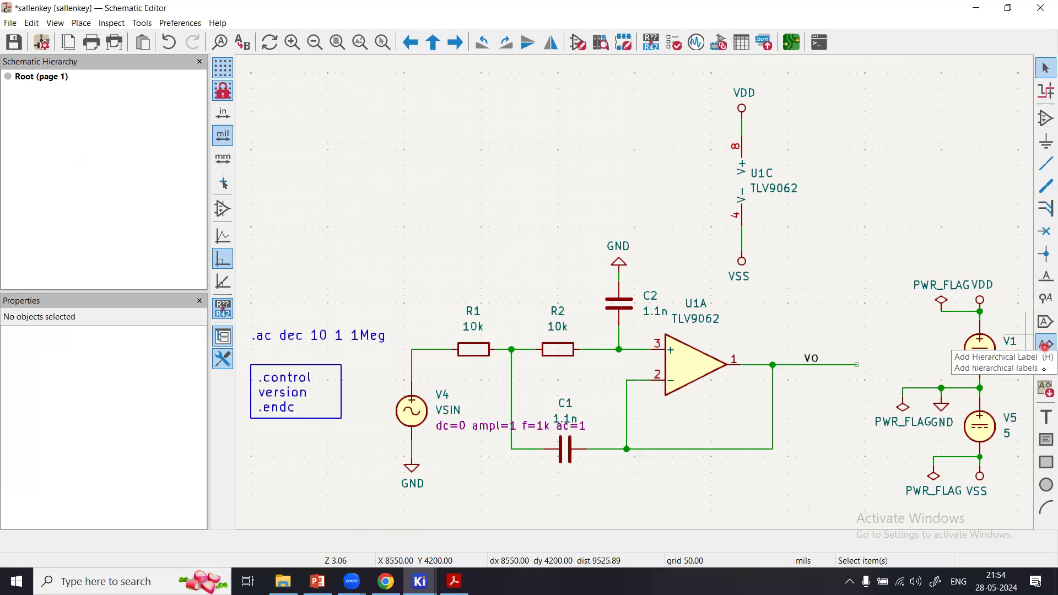
Place the sample text "tegdgdgd" in the empty area above R1 and undo its placement.
{"action": "left_click", "coordinate": [1046, 413]}
{"action": "left_click", "coordinate": [585, 210]}
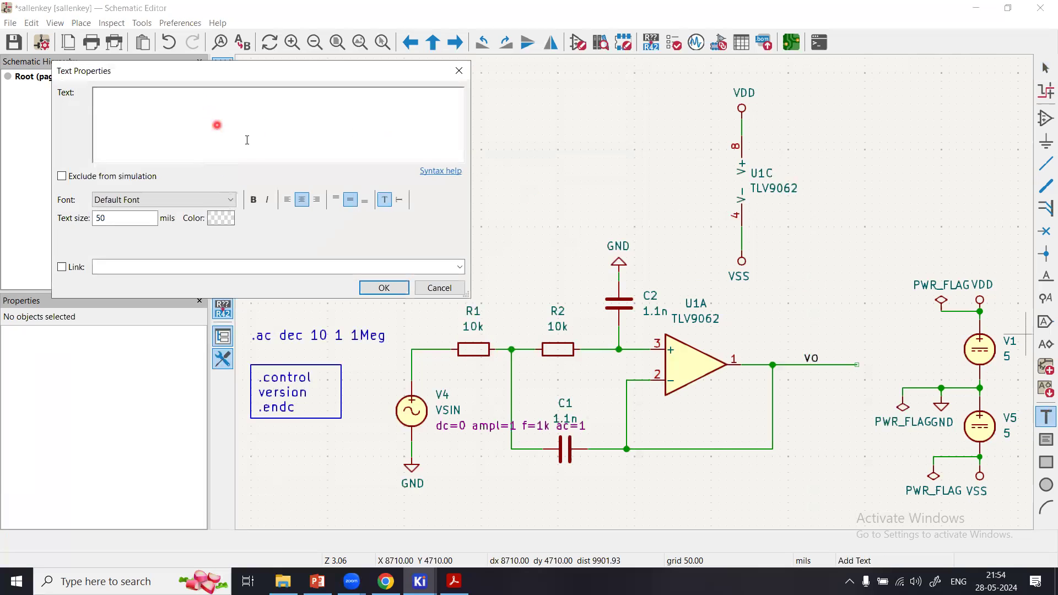
{"action": "type", "text": ".egdgdgd"}
{"action": "left_click", "coordinate": [384, 287]}
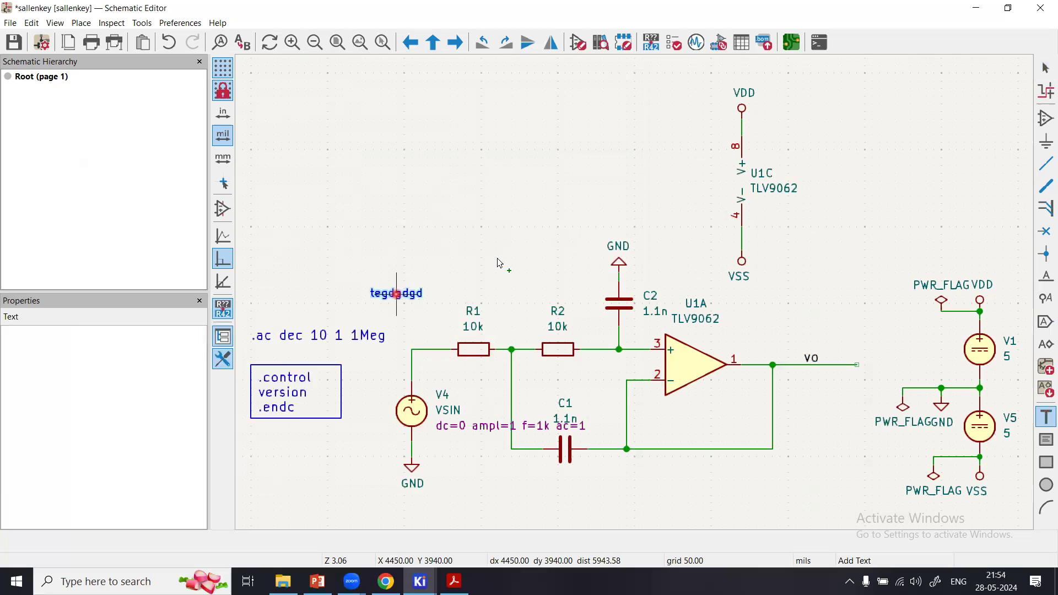
{"action": "left_click", "coordinate": [406, 259]}
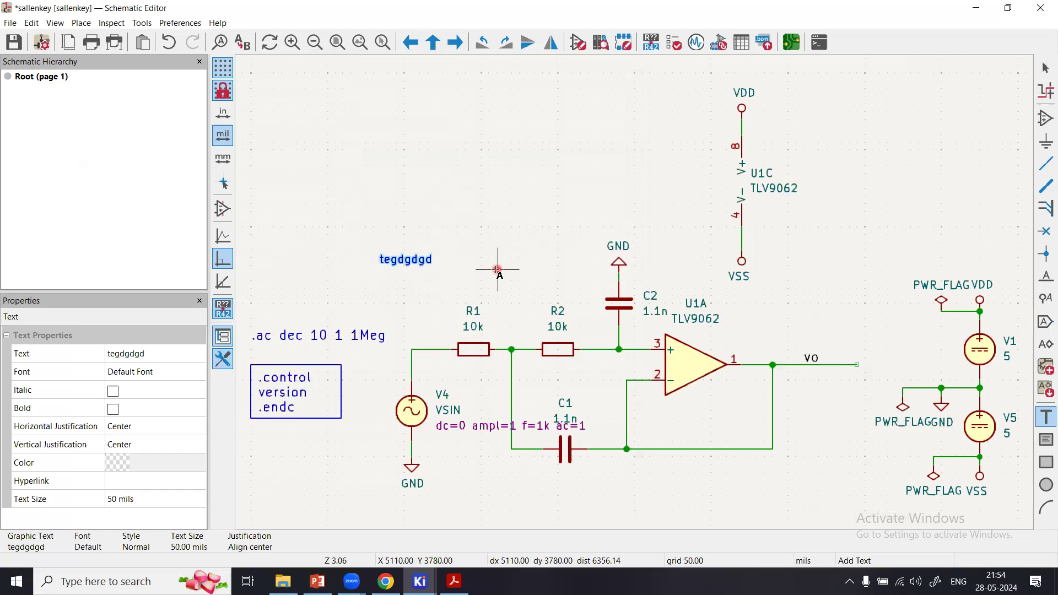
{"action": "key", "text": "Escape"}
{"action": "key", "text": "ctrl+z"}
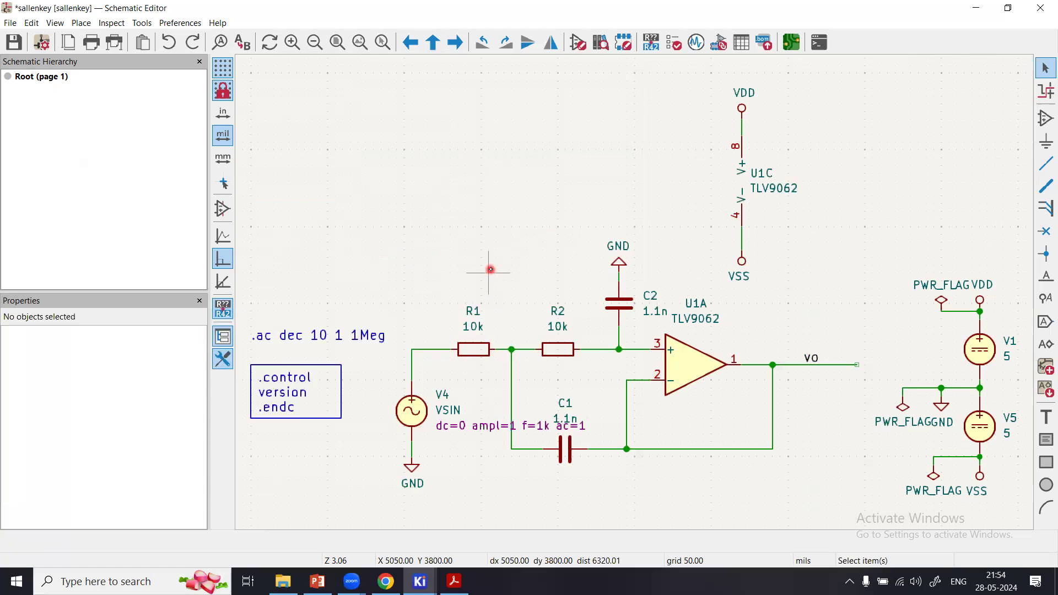
Examine the properties of the .ac dec 10 1 1Meg simulation directive text without changing it.
{"action": "double_click", "coordinate": [341, 332]}
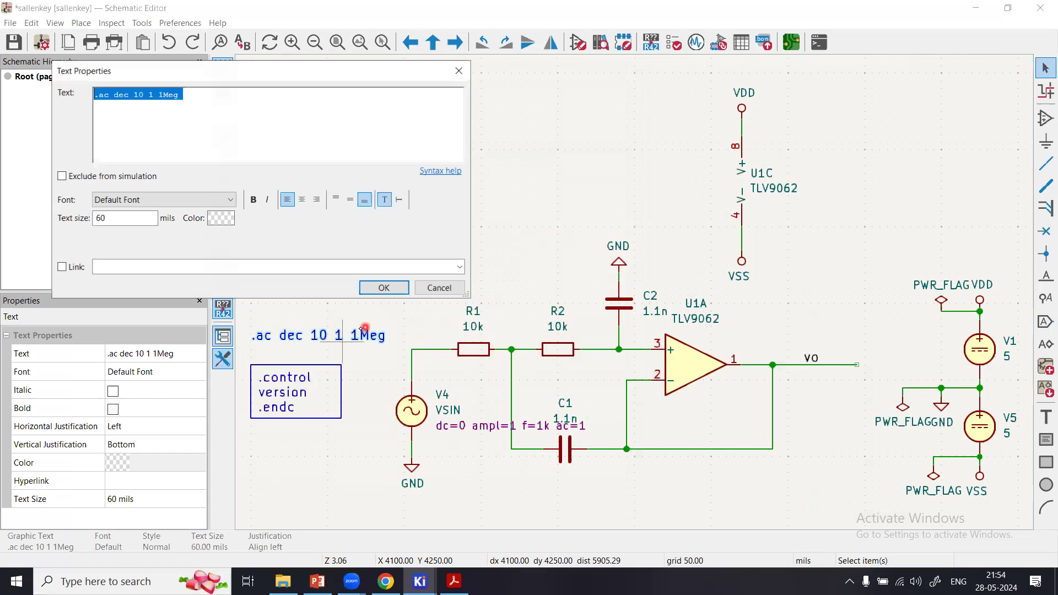
{"action": "left_click", "coordinate": [175, 97]}
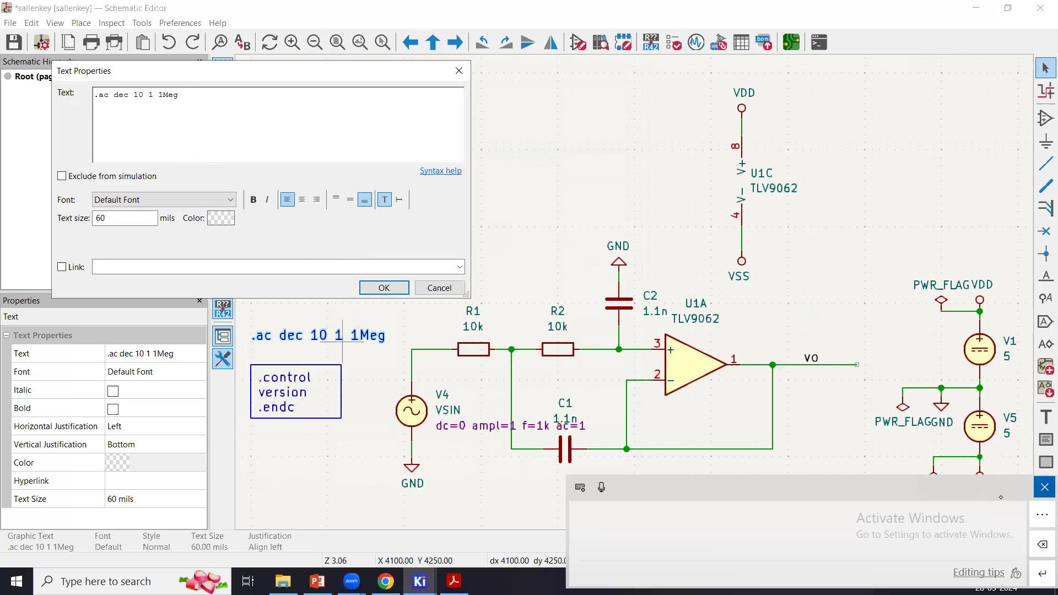
{"action": "left_click", "coordinate": [1044, 487]}
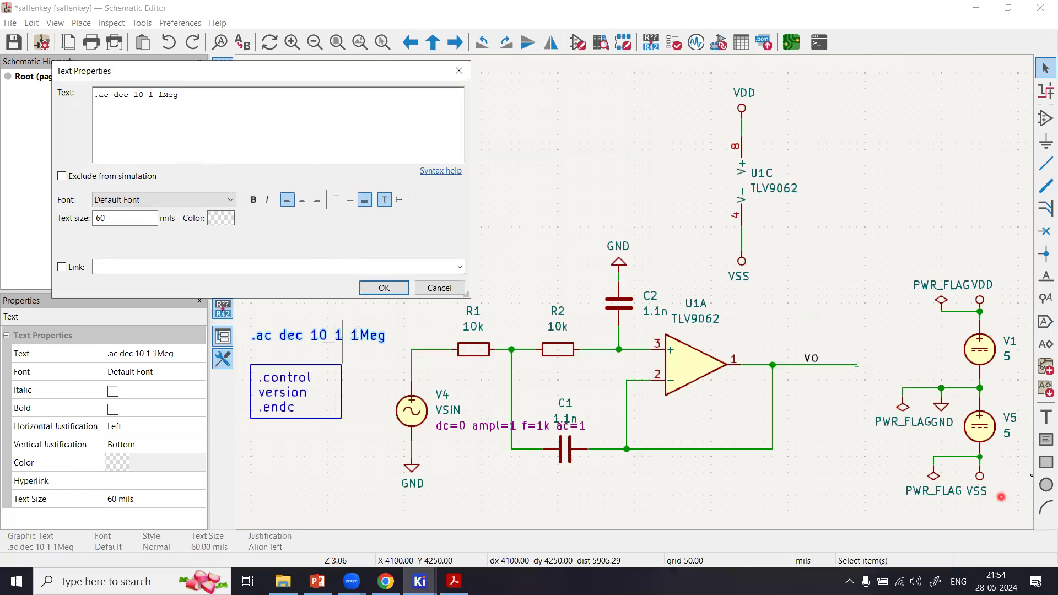
{"action": "left_click", "coordinate": [108, 107]}
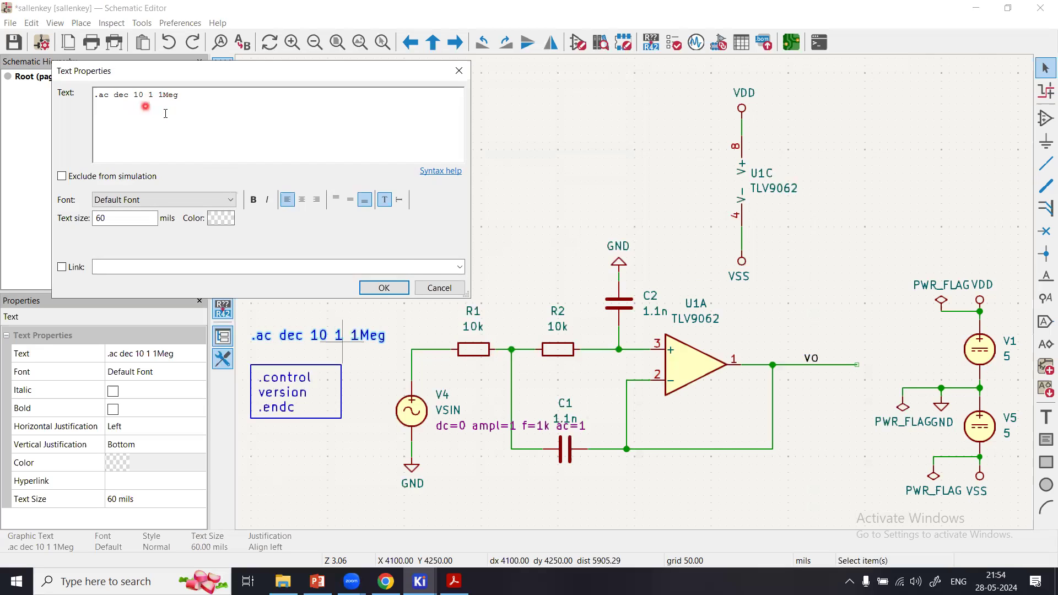
{"action": "left_click", "coordinate": [441, 288]}
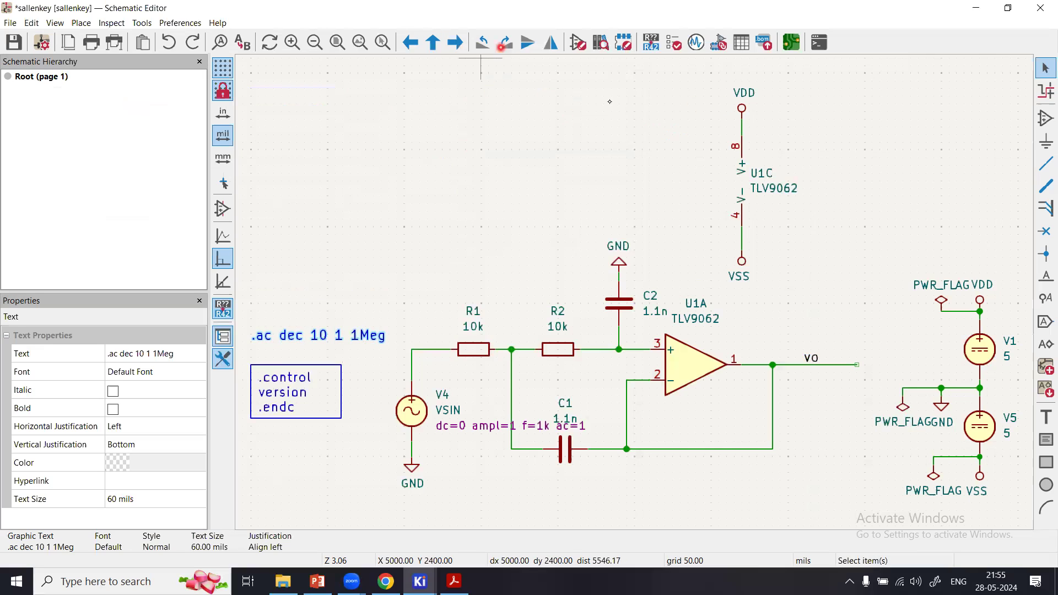
Examine the properties of the text box holding the .control, version and .endc lines, leaving it unchanged.
{"action": "left_click", "coordinate": [289, 394]}
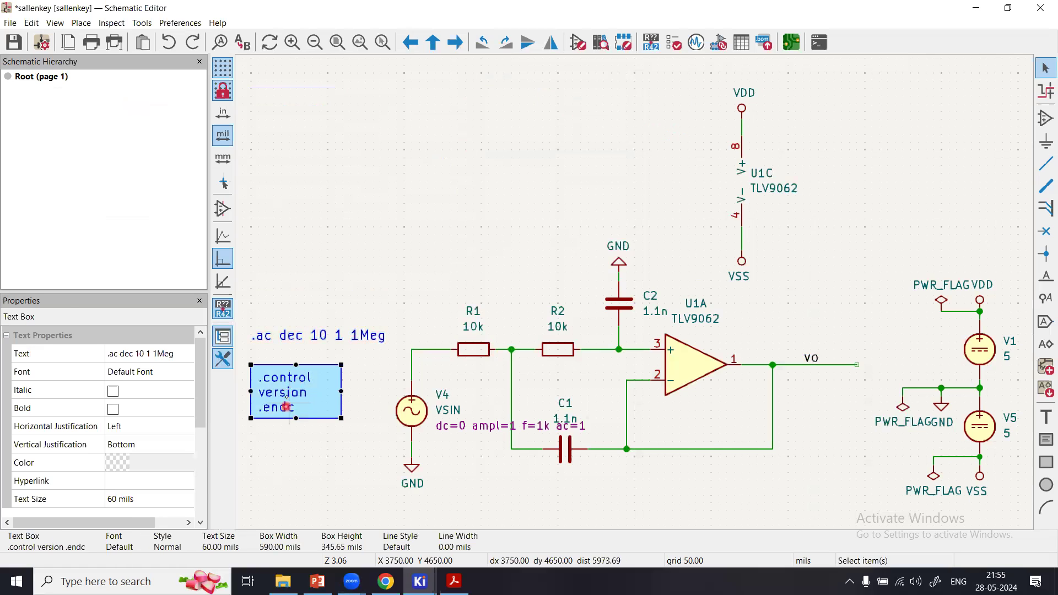
{"action": "double_click", "coordinate": [288, 394]}
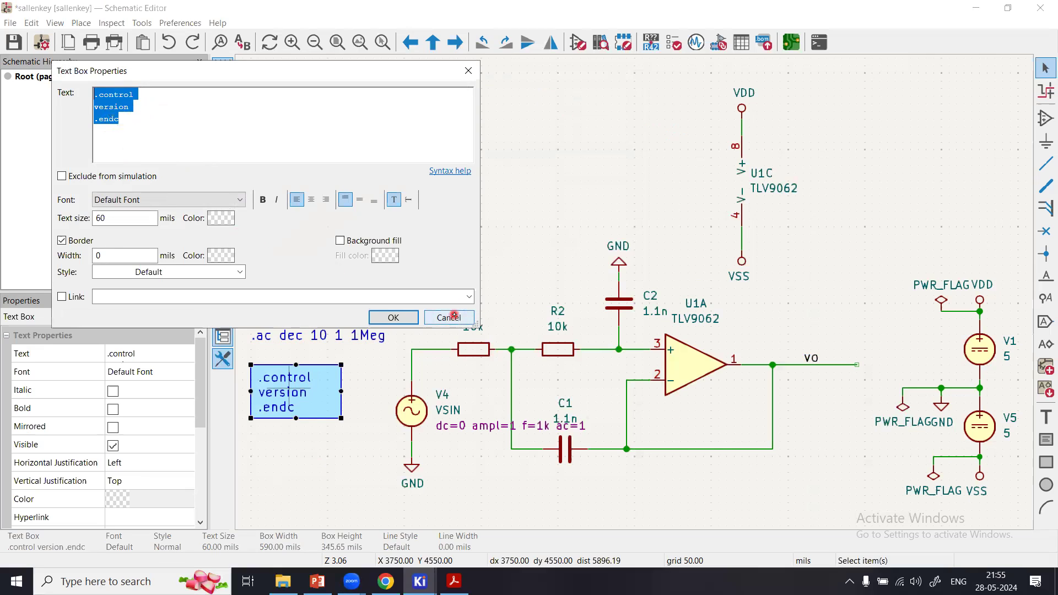
{"action": "left_click", "coordinate": [449, 318]}
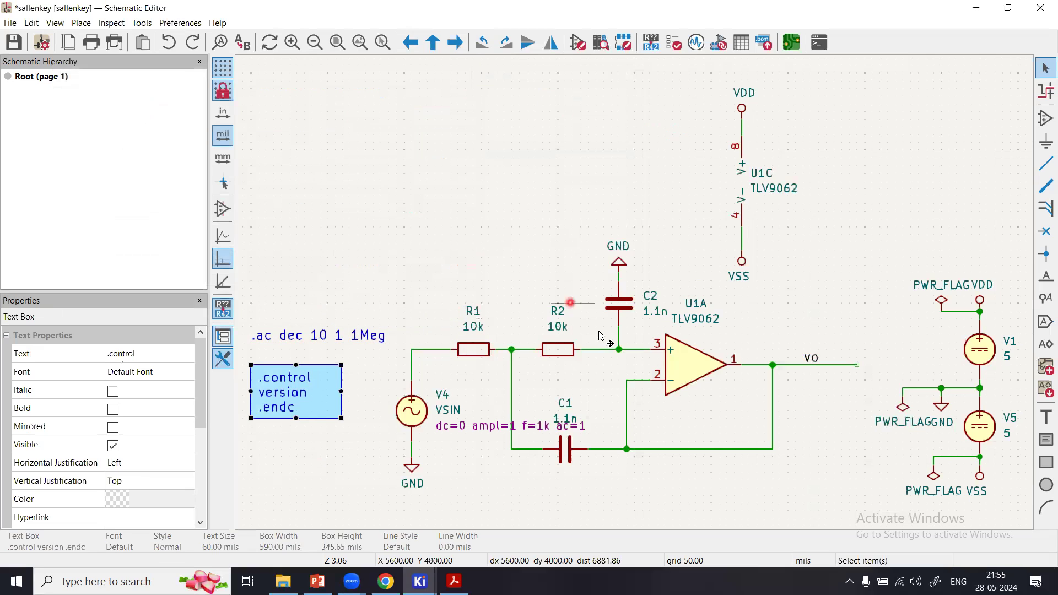
{"action": "left_click", "coordinate": [512, 264]}
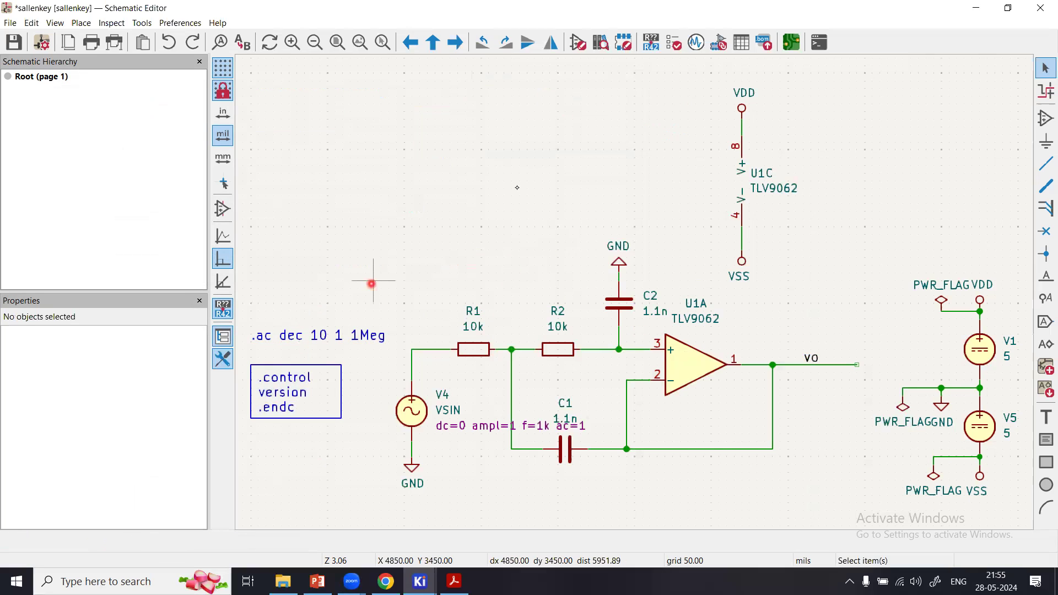
Run the electrical rules check on the schematic and review the reported errors and warnings.
{"action": "left_click", "coordinate": [696, 43]}
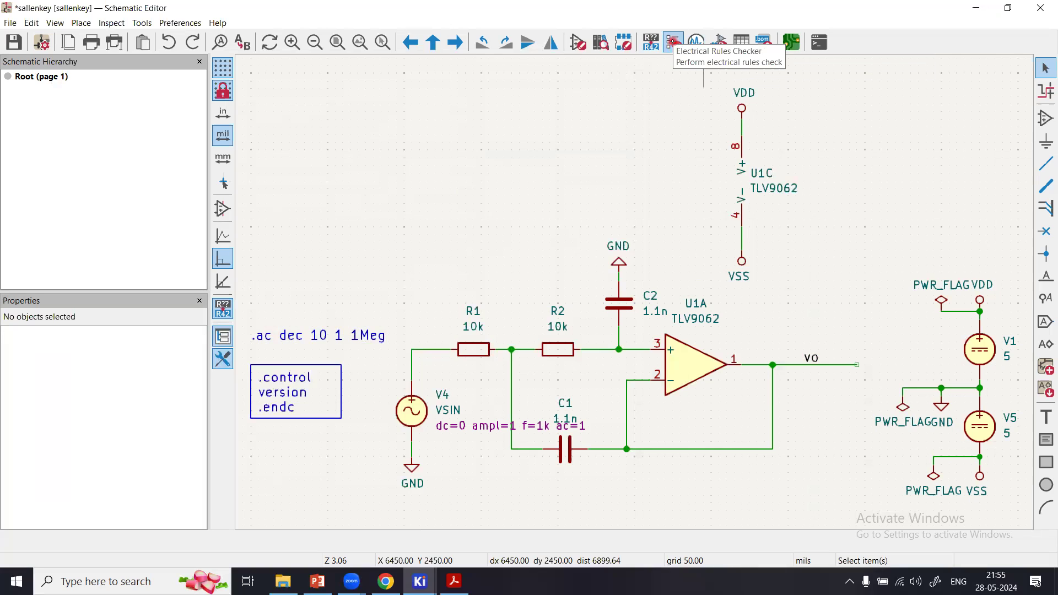
{"action": "left_click", "coordinate": [673, 42]}
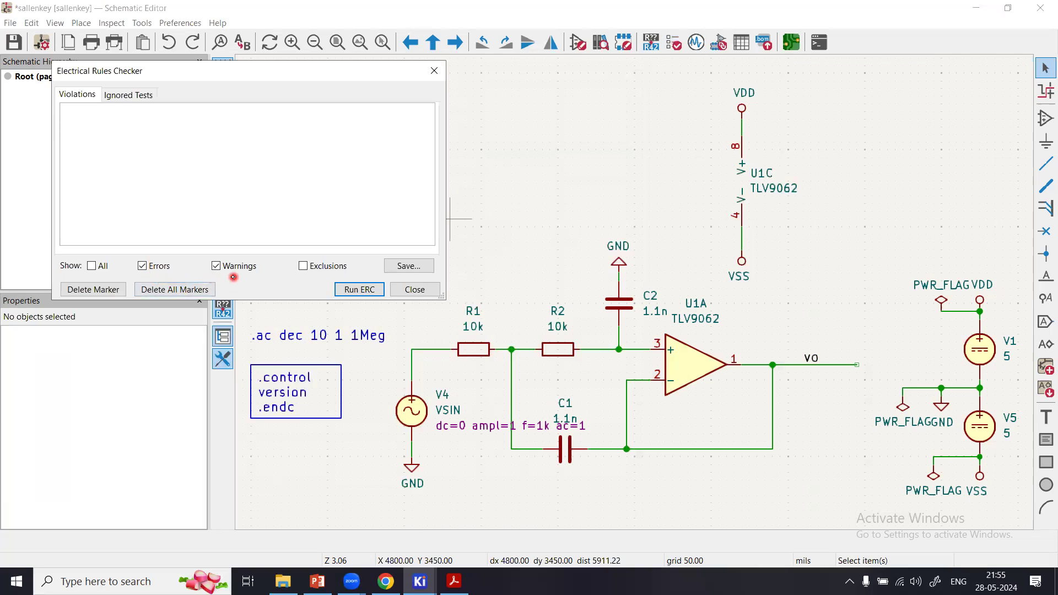
{"action": "left_click", "coordinate": [348, 280]}
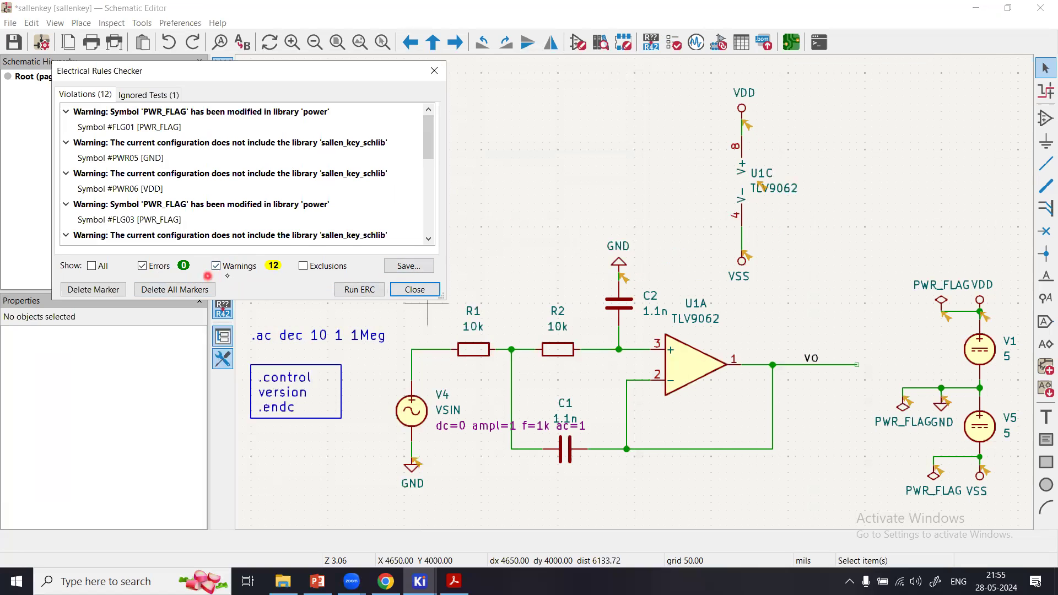
{"action": "left_click", "coordinate": [415, 289]}
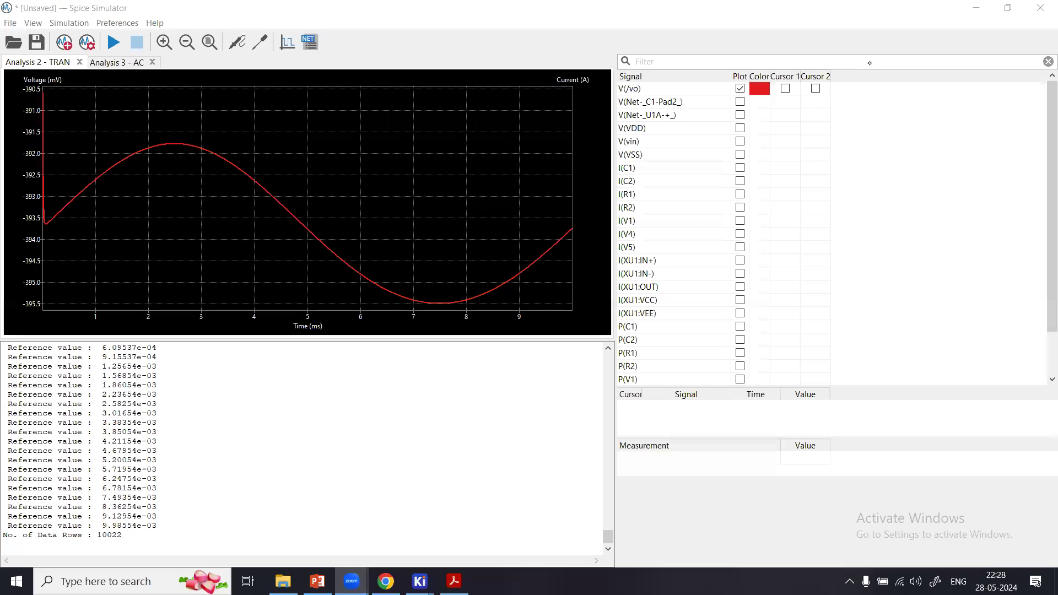
Review the schematic, then return to the Spice Simulator and add V(vin) to the Analysis 2 - TRAN plot.
{"action": "mouse_move", "coordinate": [419, 582]}
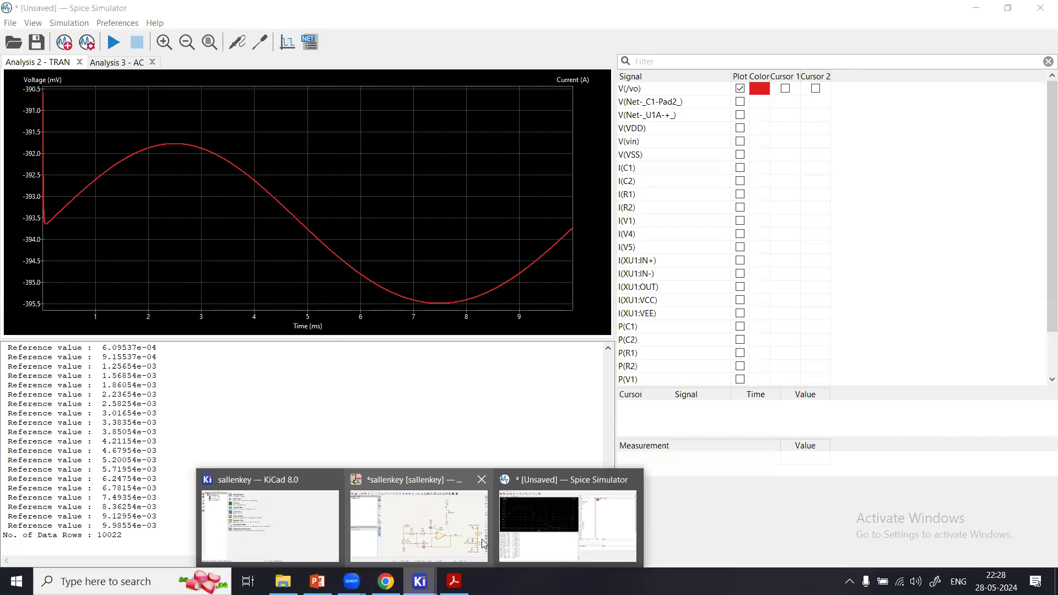
{"action": "left_click", "coordinate": [458, 538]}
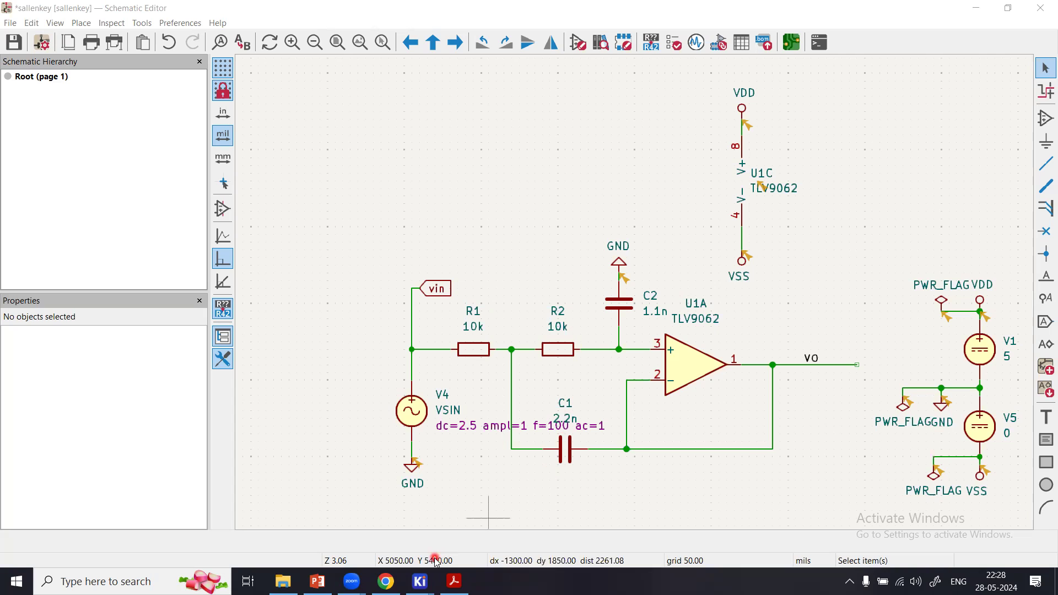
{"action": "mouse_move", "coordinate": [421, 581]}
{"action": "left_click", "coordinate": [548, 526]}
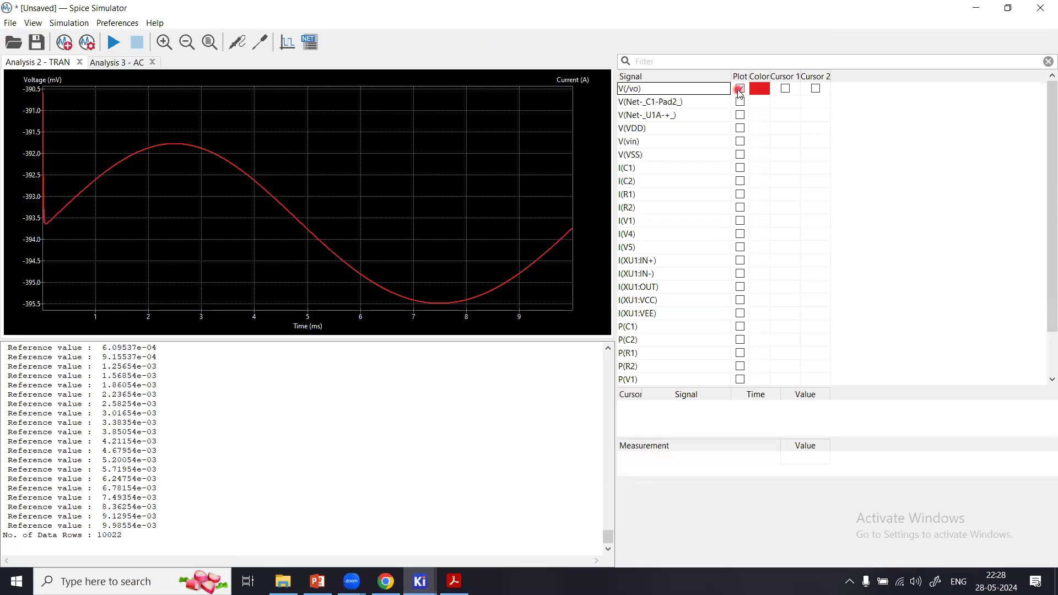
{"action": "left_click", "coordinate": [740, 142]}
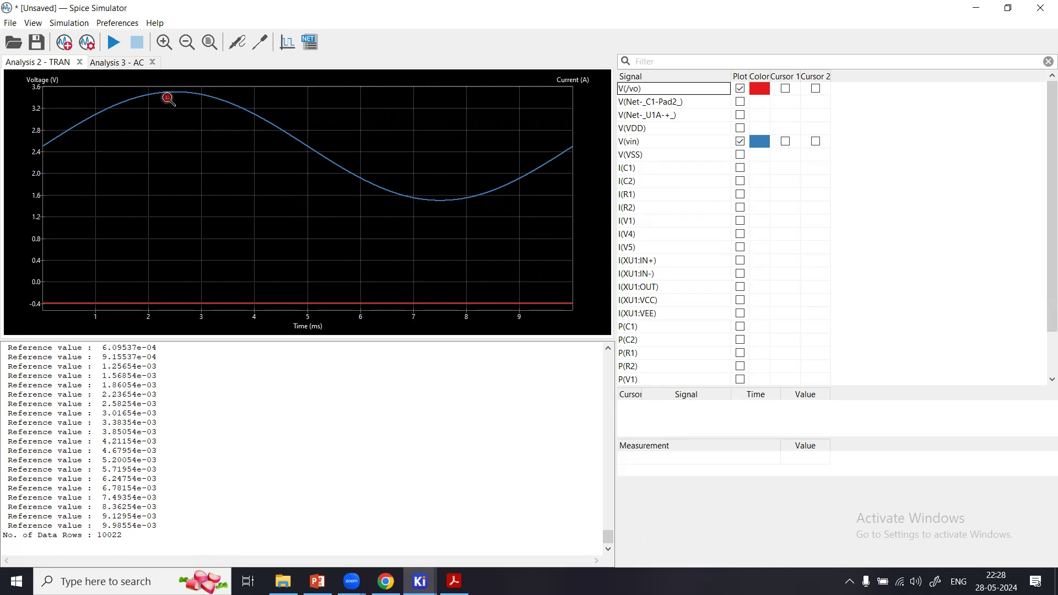
Compare the Analysis 3 - AC plot with the Analysis 2 - TRAN plot and switch back to the Schematic Editor.
{"action": "left_click", "coordinate": [130, 62]}
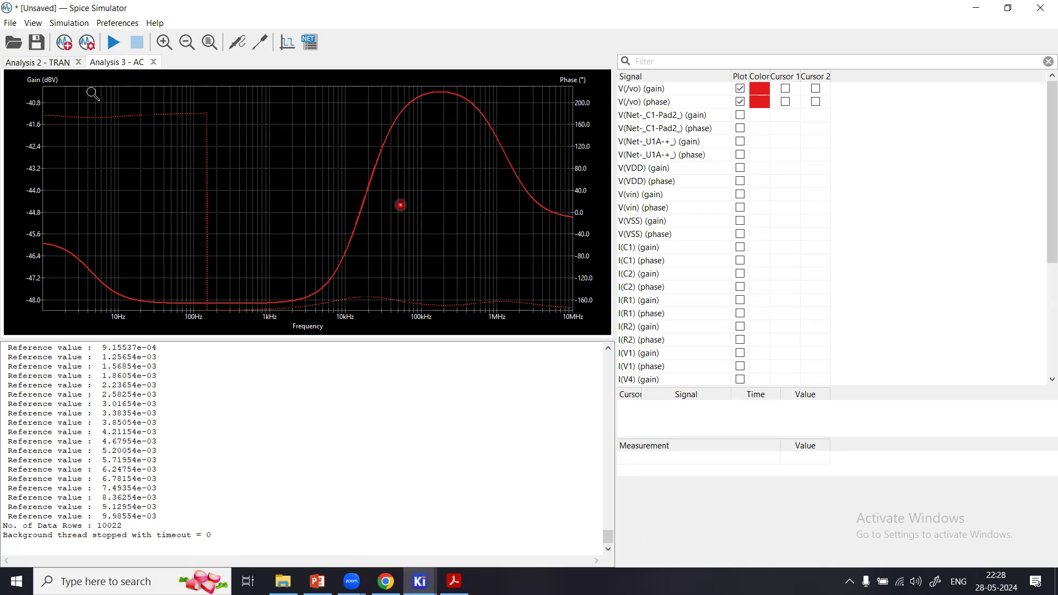
{"action": "left_click", "coordinate": [43, 63]}
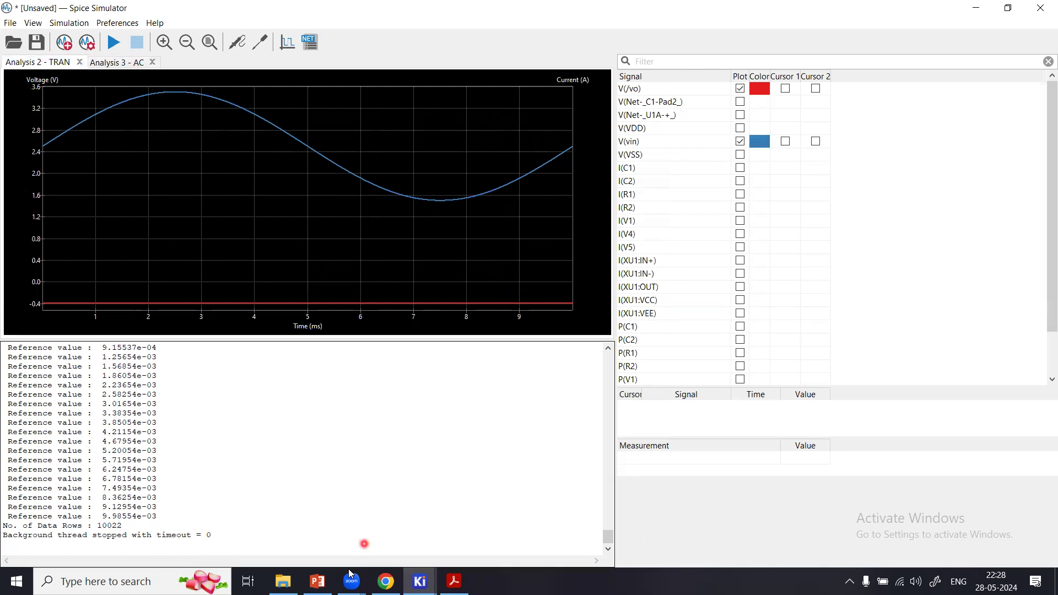
{"action": "left_click", "coordinate": [420, 581]}
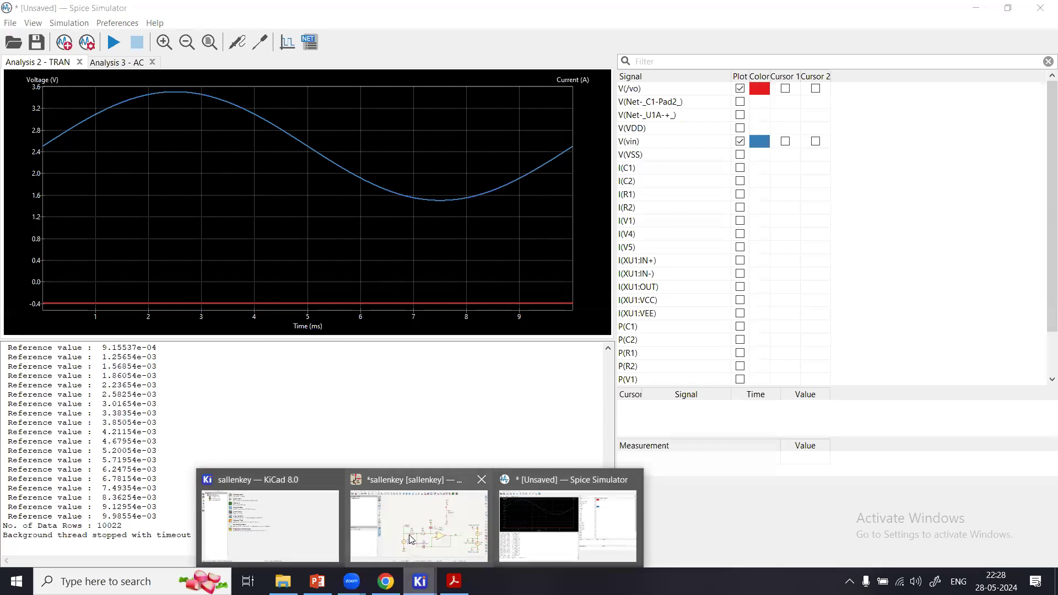
{"action": "left_click", "coordinate": [410, 539]}
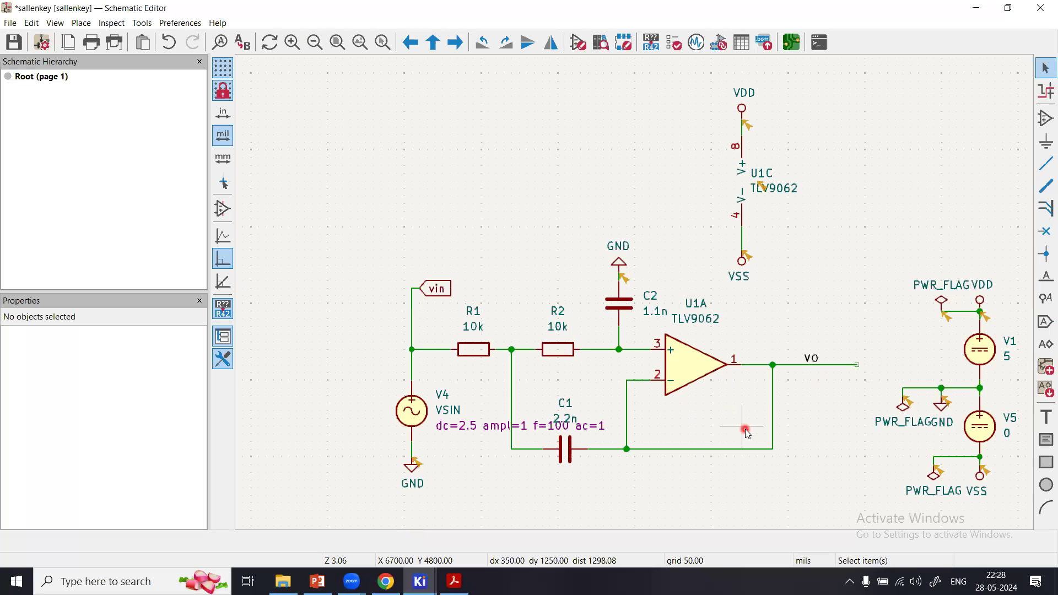